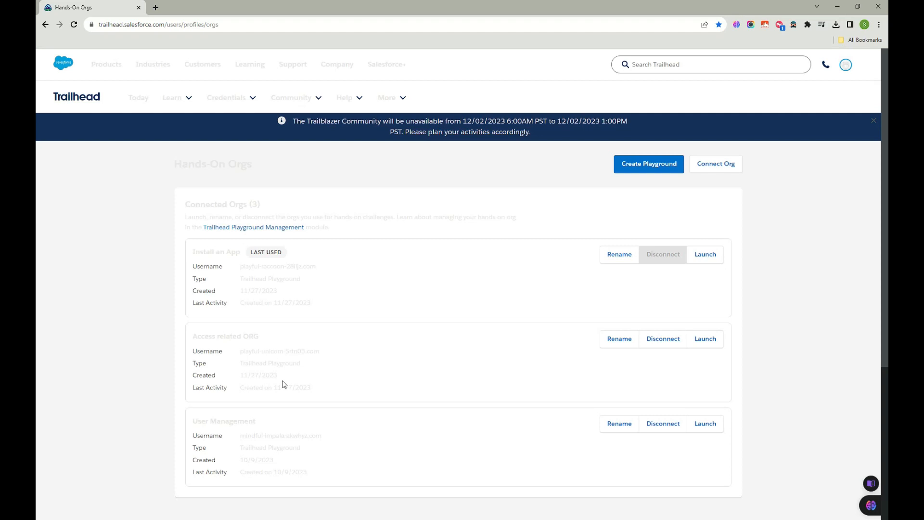
Step: Turn on Dark Reader dark mode for the Trailhead site
{"action": "scroll", "coordinate": [482, 274], "scroll_direction": "down", "scroll_amount": 5}
{"action": "scroll", "coordinate": [409, 295], "scroll_direction": "up", "scroll_amount": 5}
{"action": "scroll", "coordinate": [312, 205], "scroll_direction": "down", "scroll_amount": 5}
{"action": "scroll", "coordinate": [769, 45], "scroll_direction": "up", "scroll_amount": 5}
{"action": "left_click", "coordinate": [794, 24]}
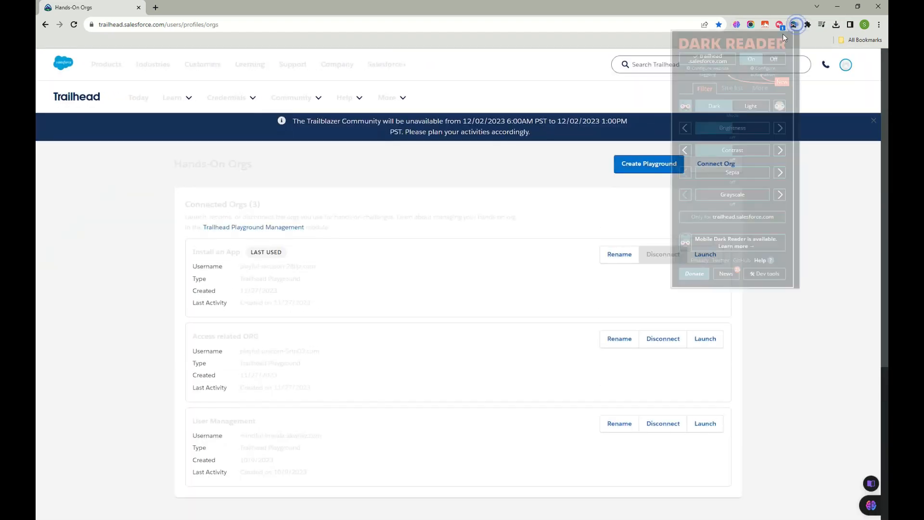
{"action": "scroll", "coordinate": [607, 223], "scroll_direction": "down", "scroll_amount": 4}
{"action": "scroll", "coordinate": [654, 198], "scroll_direction": "up", "scroll_amount": 3}
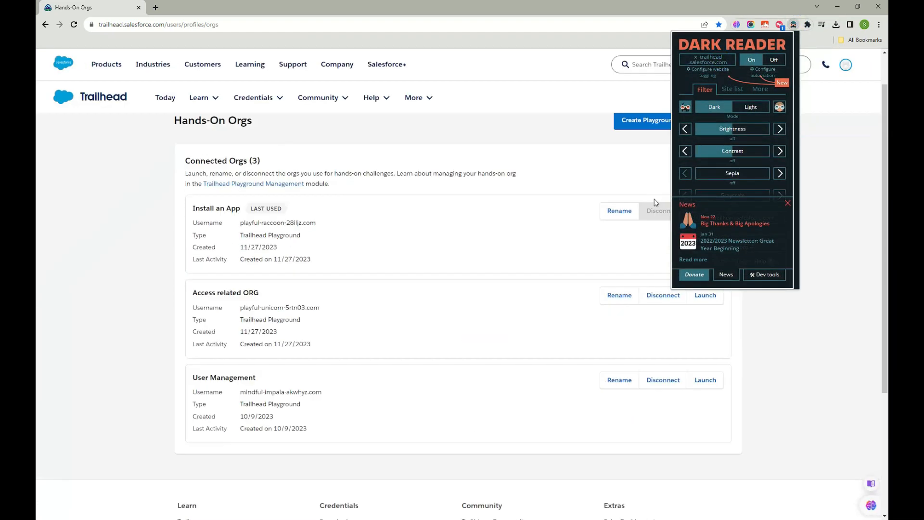
{"action": "scroll", "coordinate": [654, 198], "scroll_direction": "up", "scroll_amount": 1}
{"action": "left_click", "coordinate": [716, 60]}
{"action": "left_click", "coordinate": [840, 243]}
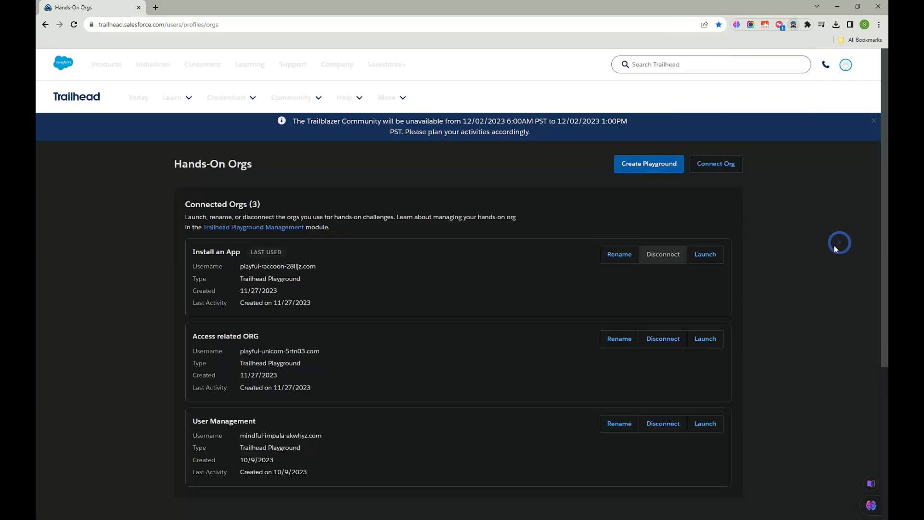
{"action": "scroll", "coordinate": [489, 324], "scroll_direction": "down", "scroll_amount": 5}
{"action": "scroll", "coordinate": [202, 282], "scroll_direction": "up", "scroll_amount": 2}
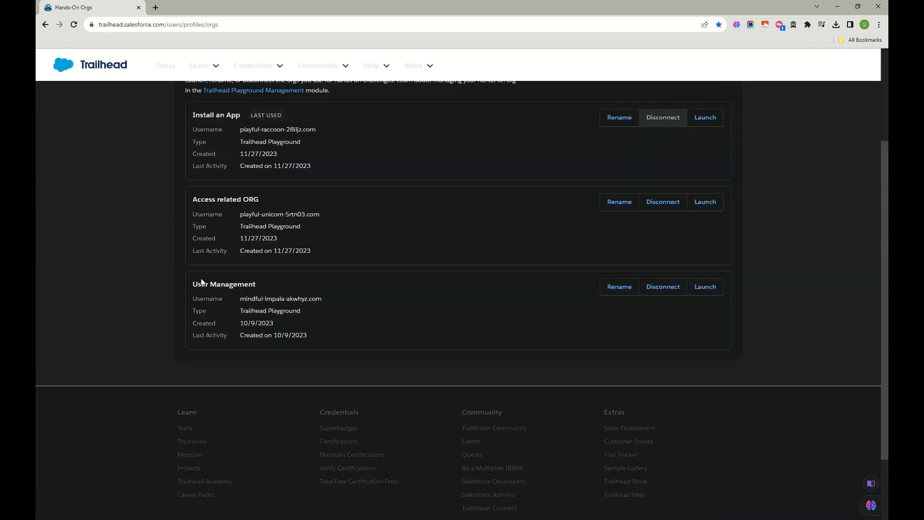
Step: Rename the User Management org to 'Fiields', save, and launch it
{"action": "left_click", "coordinate": [617, 288]}
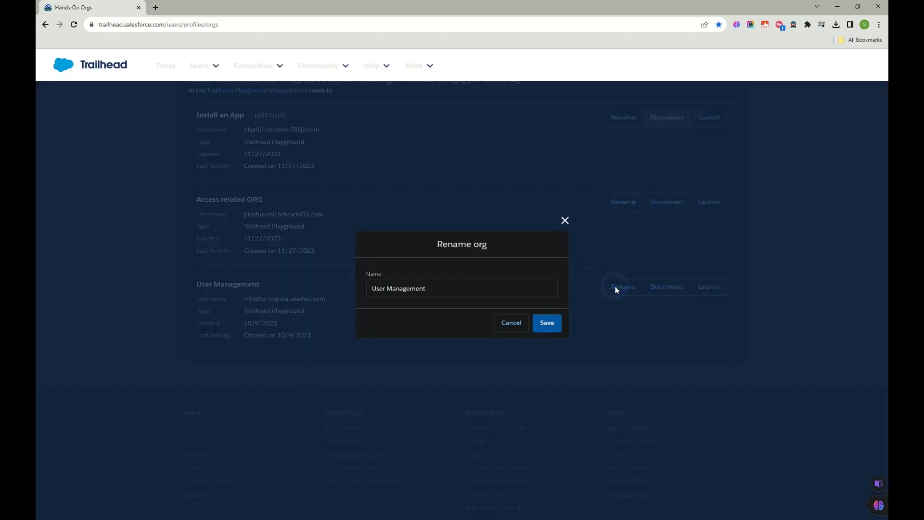
{"action": "key", "text": "Return"}
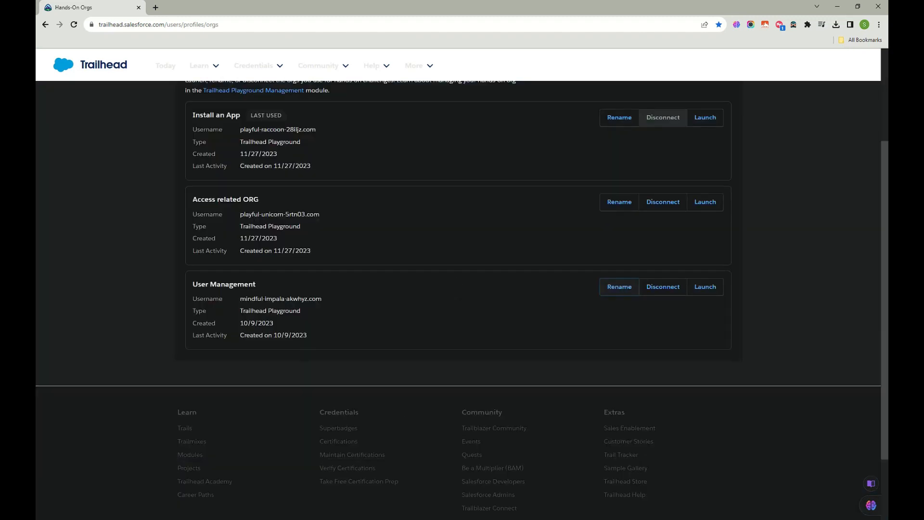
{"action": "left_click", "coordinate": [616, 288]}
{"action": "triple_click", "coordinate": [476, 289]}
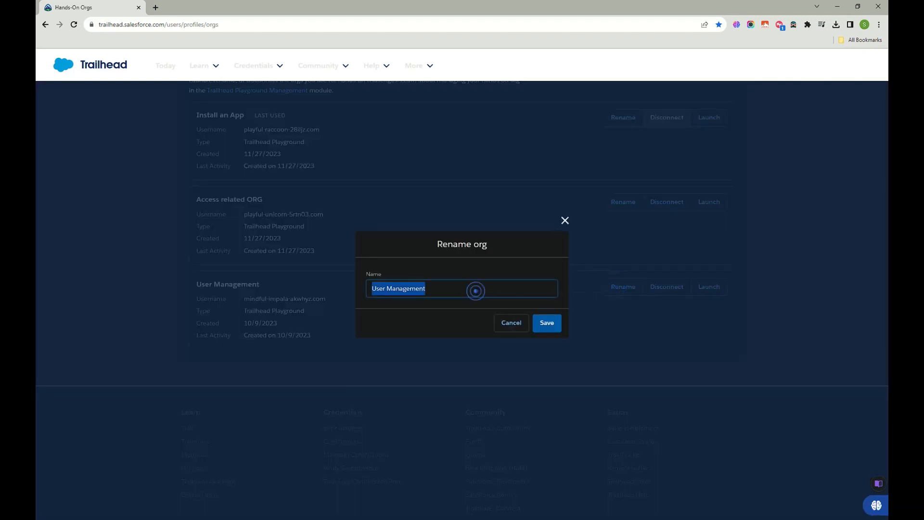
{"action": "type", "text": "Fields"}
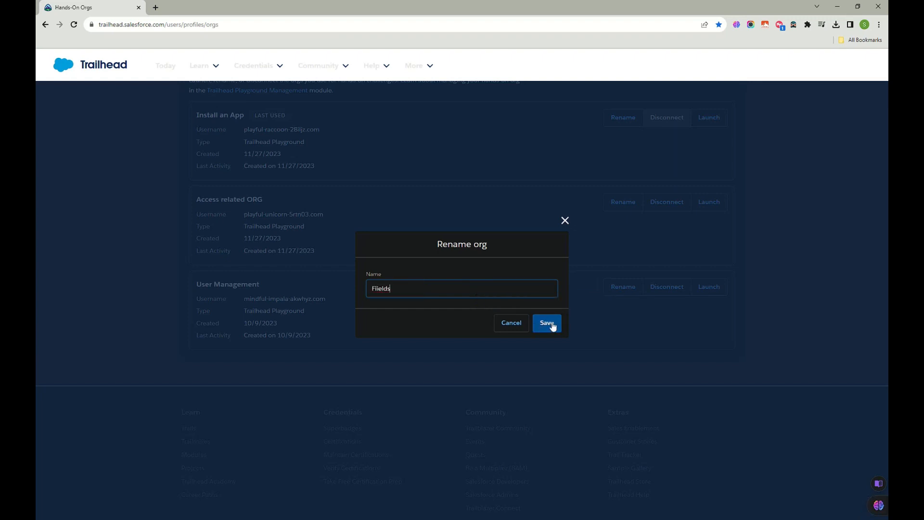
{"action": "left_click", "coordinate": [554, 322]}
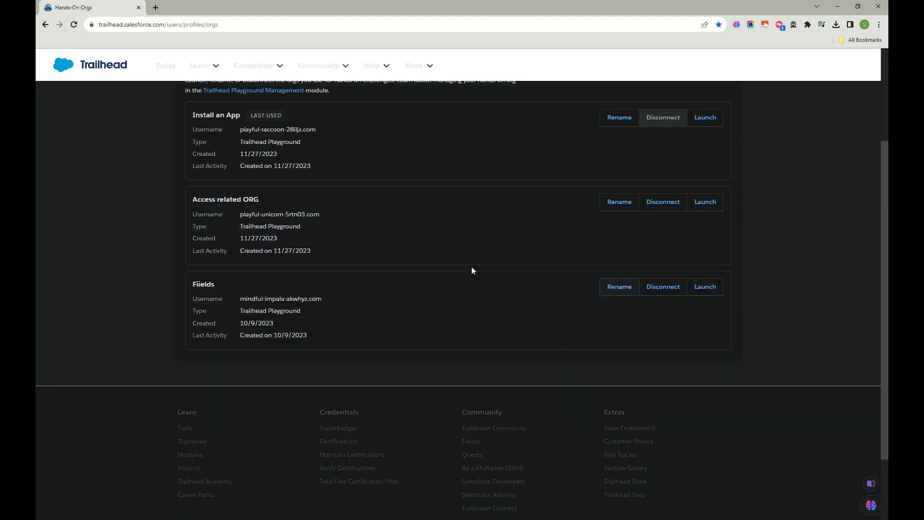
{"action": "left_click", "coordinate": [704, 289]}
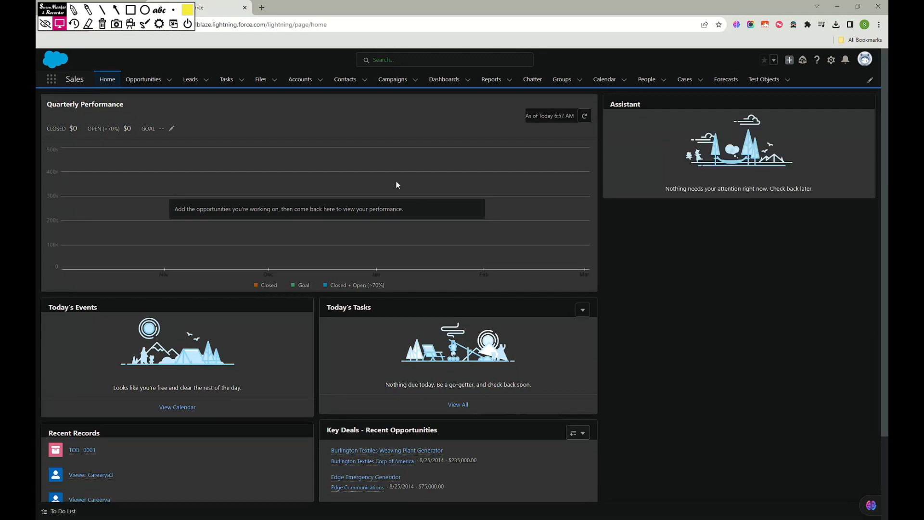
Step: Open Setup from the gear menu in a new tab, then Users > Users
{"action": "mouse_move", "coordinate": [53, 9]}
{"action": "left_mouse_down"}
{"action": "mouse_move", "coordinate": [366, 151]}
{"action": "mouse_move", "coordinate": [753, 298]}
{"action": "mouse_move", "coordinate": [719, 326]}
{"action": "left_mouse_up"}
{"action": "left_click_drag", "start_coordinate": [719, 326], "coordinate": [888, 363]}
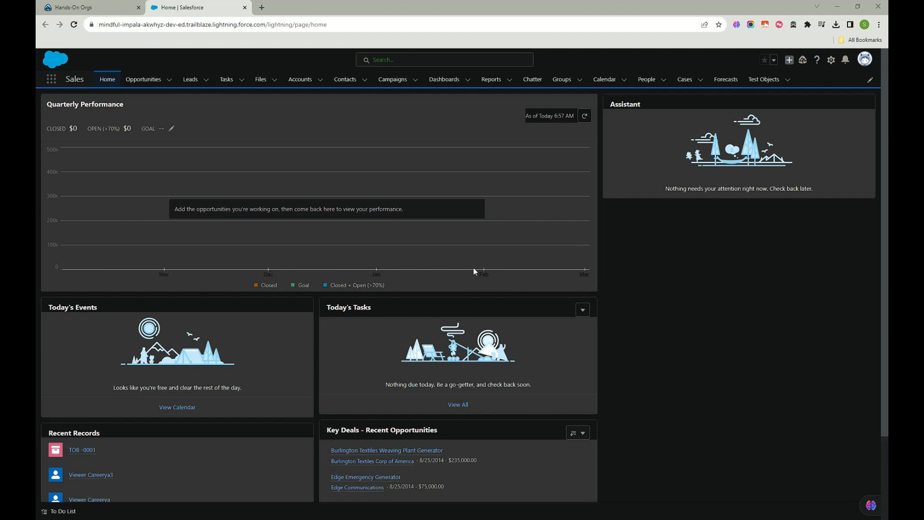
{"action": "left_click", "coordinate": [831, 60]}
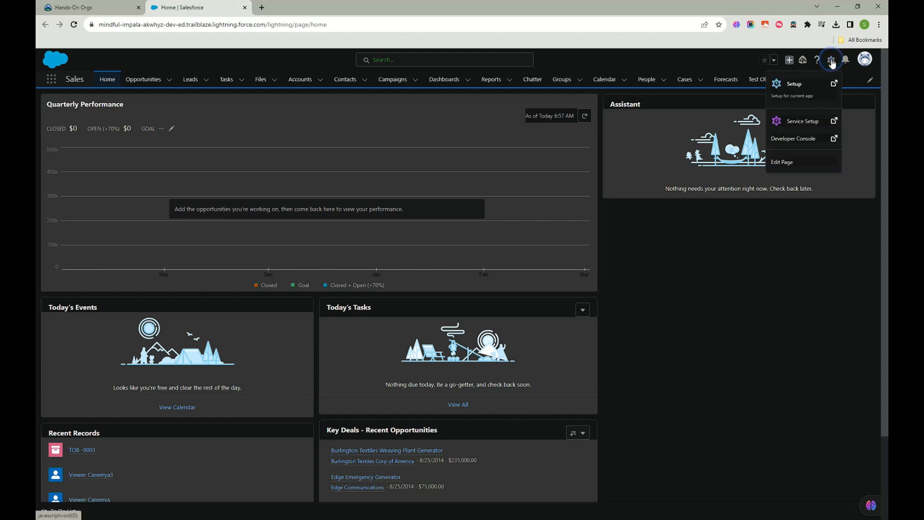
{"action": "left_click", "coordinate": [791, 91]}
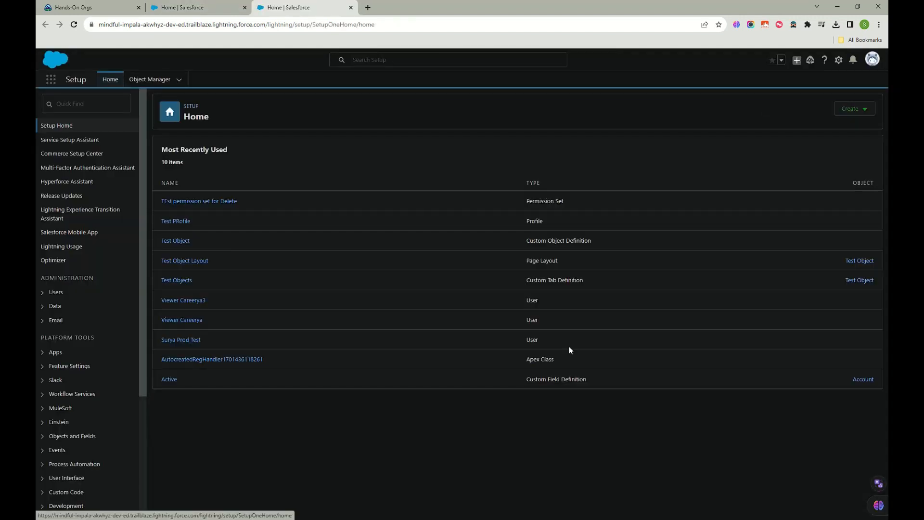
{"action": "left_click", "coordinate": [53, 293]}
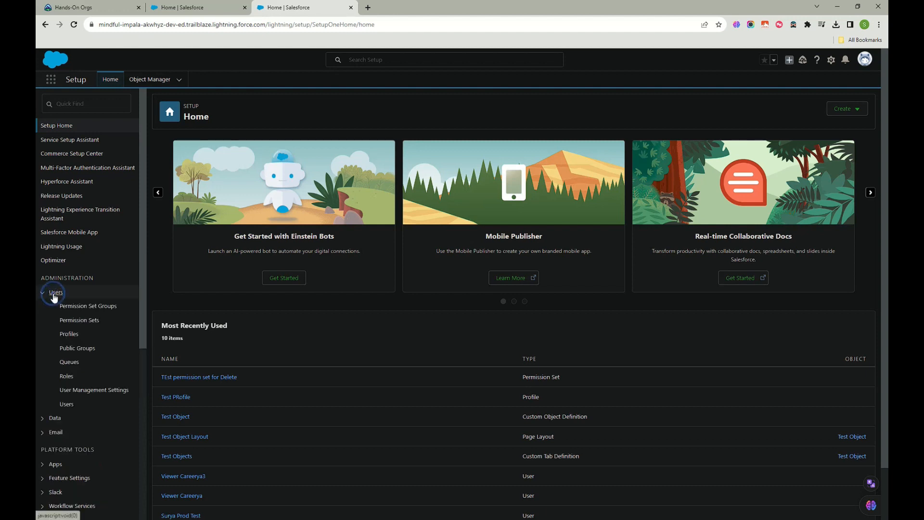
{"action": "left_click", "coordinate": [67, 405]}
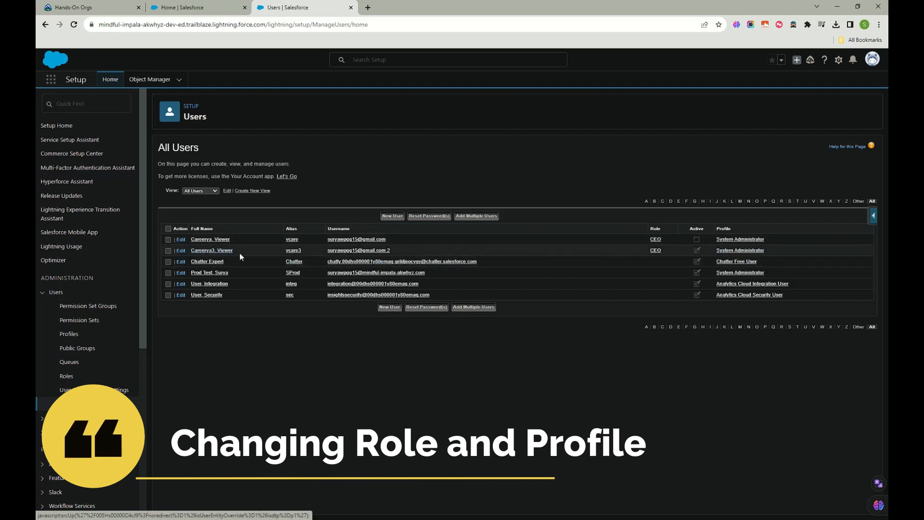
Step: Edit the second user, choosing role Director, Channel Sales and profile Custom: Sales Profile
{"action": "left_click", "coordinate": [180, 250]}
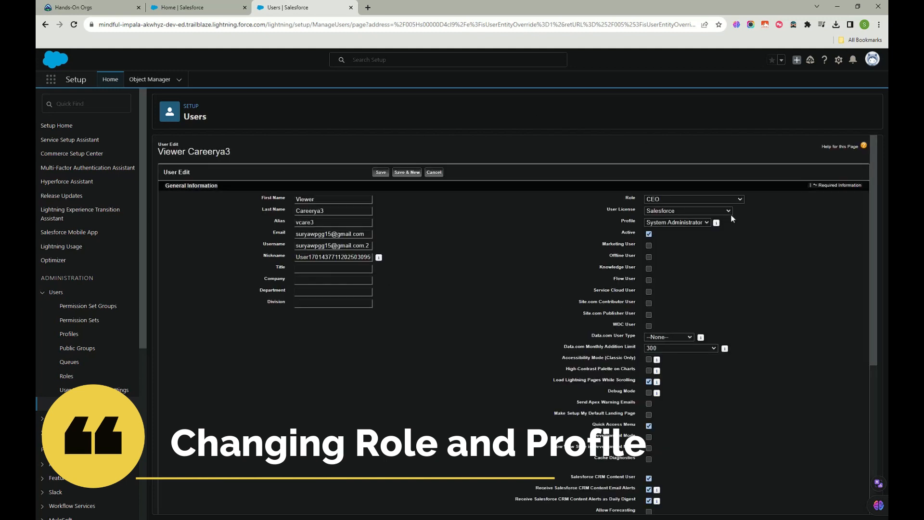
{"action": "left_click", "coordinate": [673, 200]}
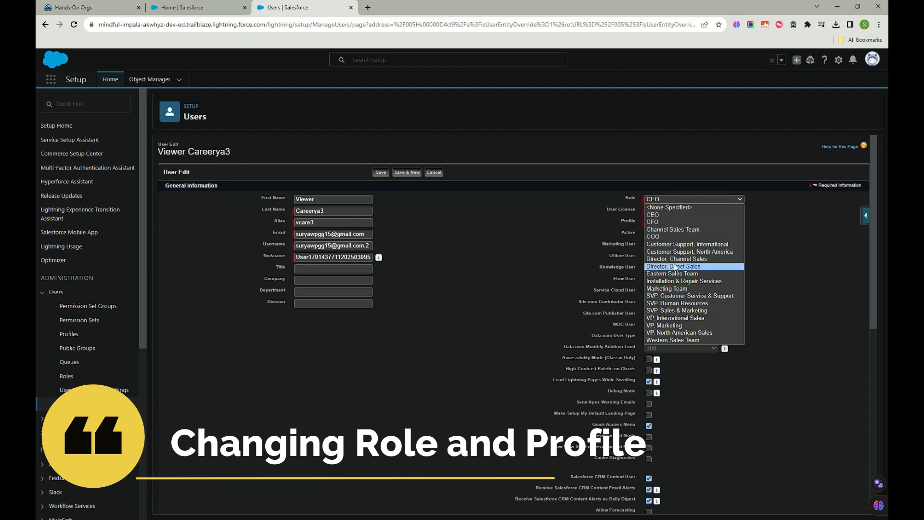
{"action": "left_click", "coordinate": [691, 261]}
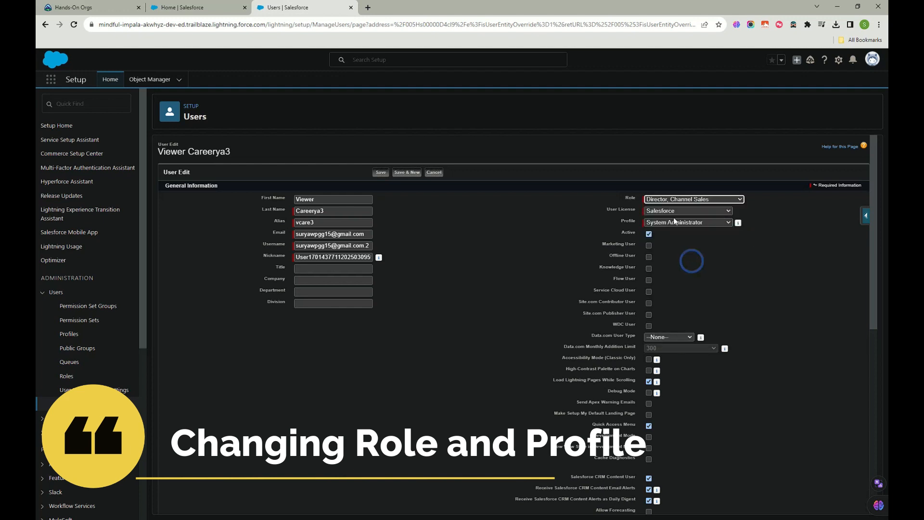
{"action": "left_click", "coordinate": [708, 224]}
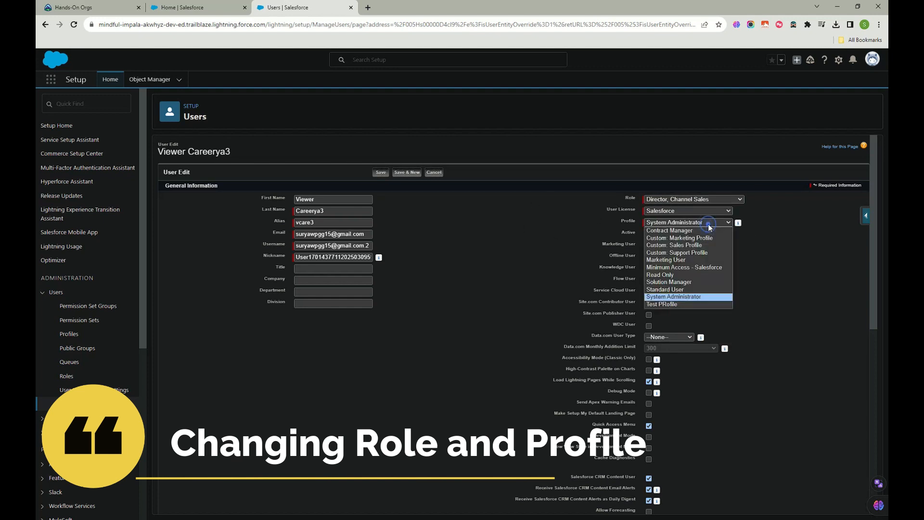
{"action": "left_click", "coordinate": [680, 246]}
Step: Review the user edit page and save the new role and profile
{"action": "scroll", "coordinate": [532, 258], "scroll_direction": "down", "scroll_amount": 8}
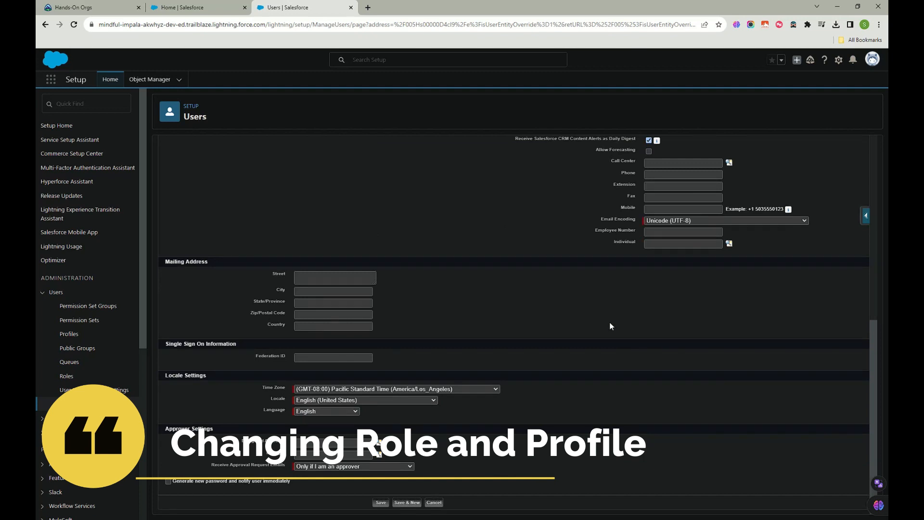
{"action": "scroll", "coordinate": [610, 325], "scroll_direction": "up", "scroll_amount": 8}
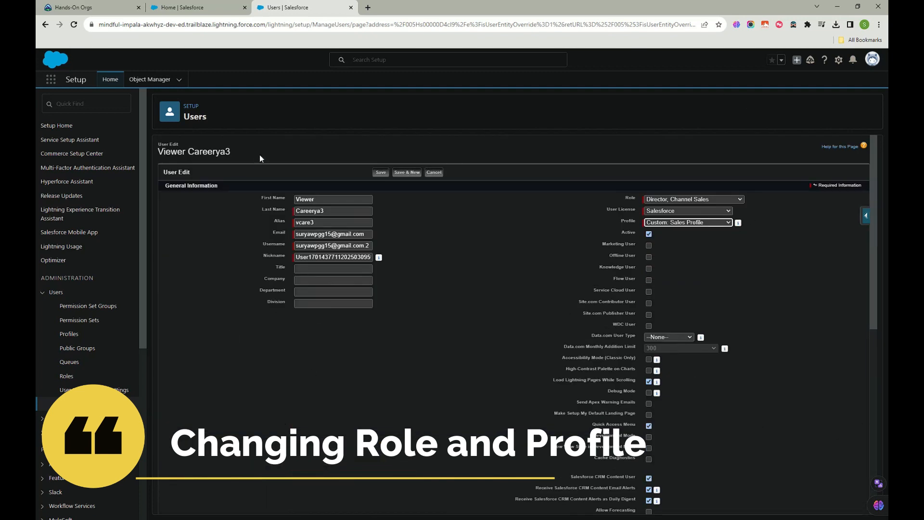
{"action": "left_click", "coordinate": [252, 167]}
{"action": "left_click_drag", "start_coordinate": [760, 197], "coordinate": [818, 146]}
{"action": "left_click_drag", "start_coordinate": [762, 219], "coordinate": [845, 211]}
{"action": "mouse_move", "coordinate": [621, 219]}
{"action": "left_mouse_down"}
{"action": "mouse_move", "coordinate": [579, 216]}
{"action": "mouse_move", "coordinate": [750, 212]}
{"action": "mouse_move", "coordinate": [614, 203]}
{"action": "mouse_move", "coordinate": [602, 224]}
{"action": "left_mouse_up"}
{"action": "left_click", "coordinate": [670, 337]}
{"action": "scroll", "coordinate": [506, 269], "scroll_direction": "down", "scroll_amount": 3}
{"action": "scroll", "coordinate": [506, 268], "scroll_direction": "down", "scroll_amount": 5}
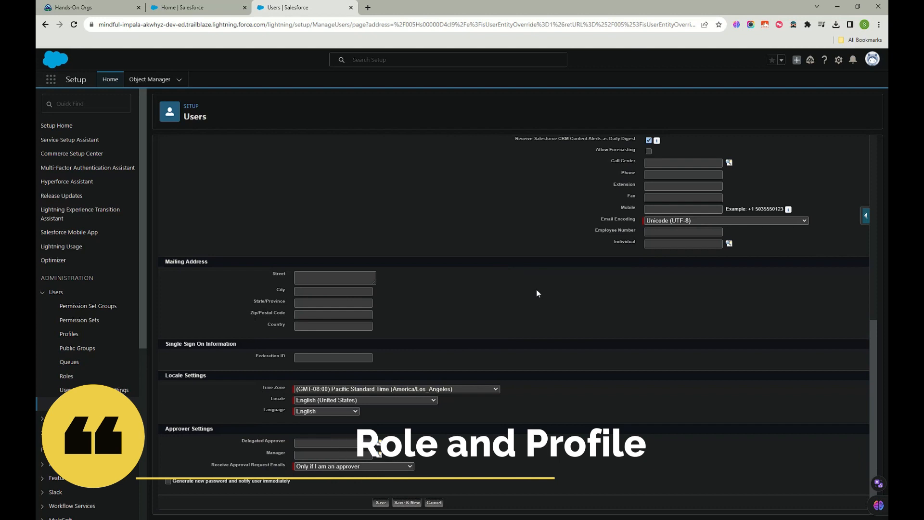
{"action": "scroll", "coordinate": [536, 289], "scroll_direction": "up", "scroll_amount": 8}
{"action": "left_click", "coordinate": [377, 173]}
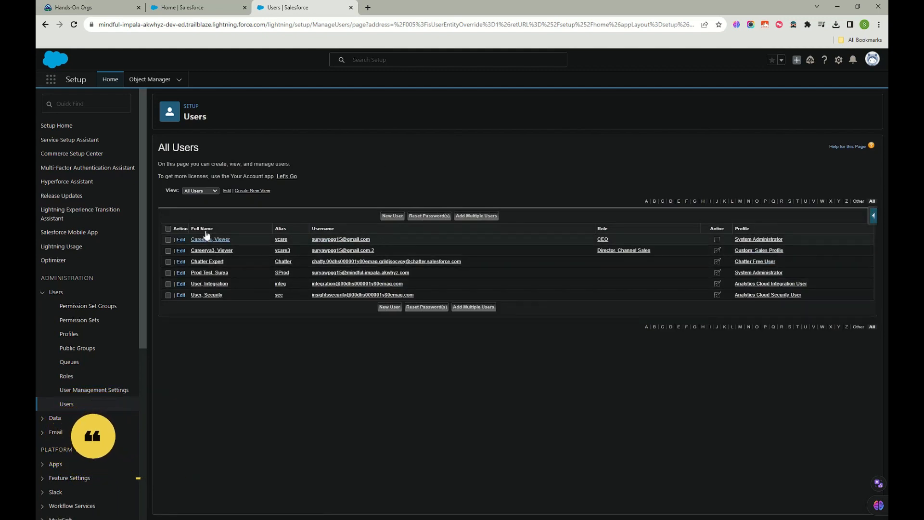
Step: Find Login Access Policies via 'login' search and tick Administrators Can Log in as Any User
{"action": "left_click", "coordinate": [75, 104]}
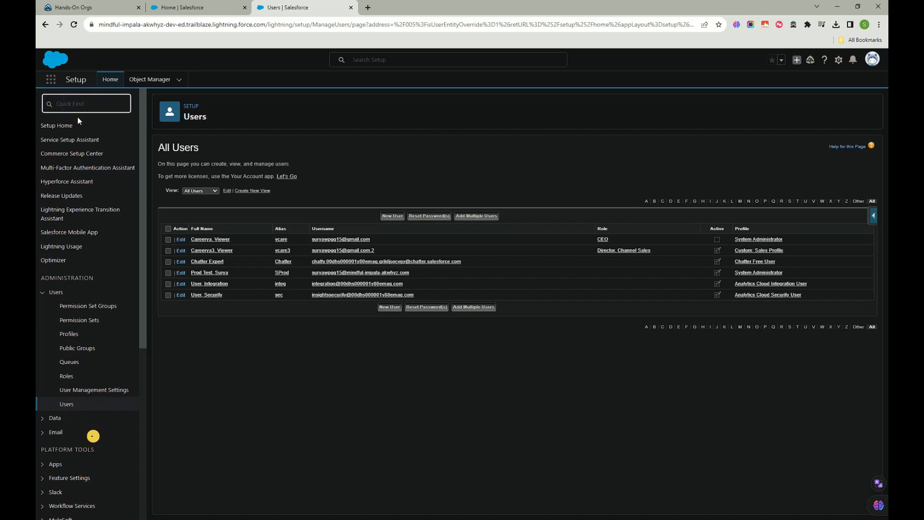
{"action": "type", "text": "log"}
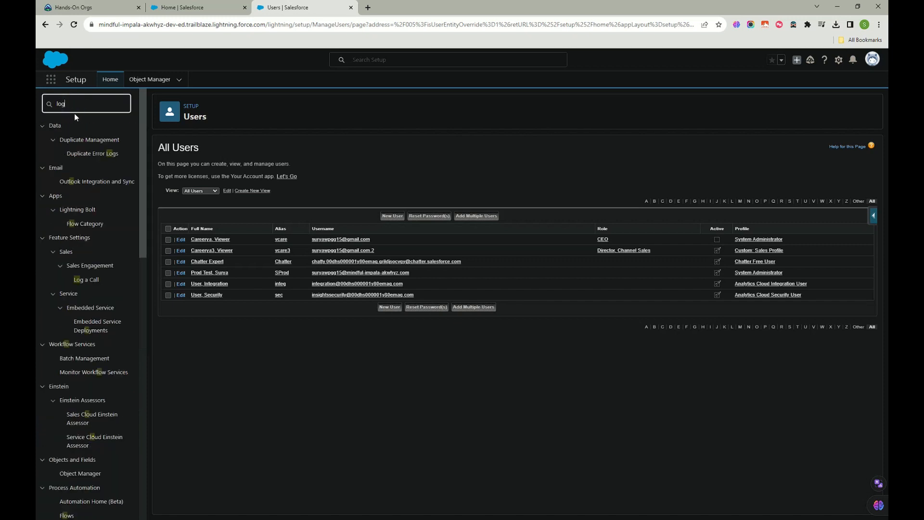
{"action": "type", "text": "in"}
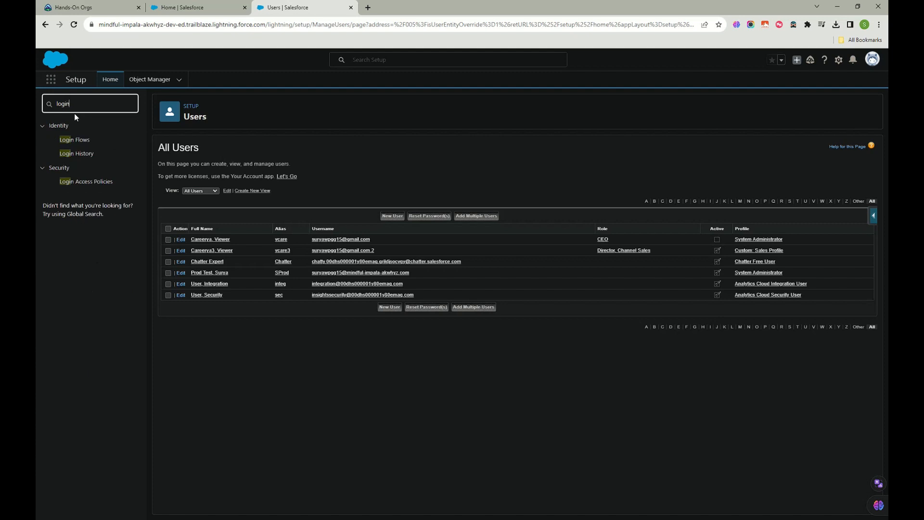
{"action": "left_click", "coordinate": [79, 186]}
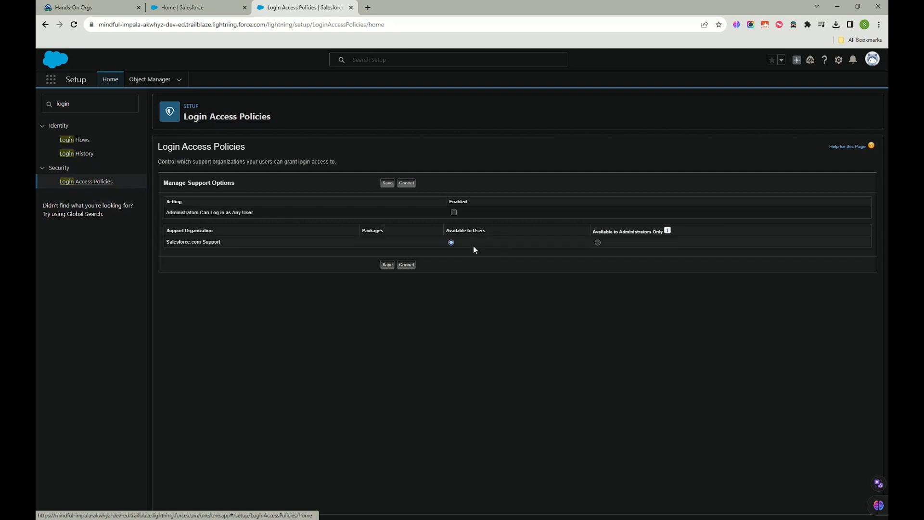
{"action": "left_click", "coordinate": [455, 213]}
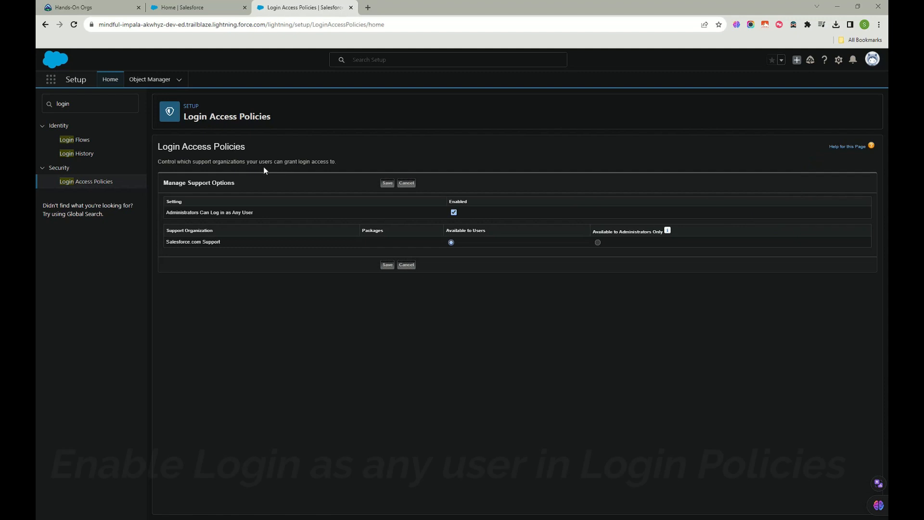
Step: Save the Login Access Policies change
{"action": "mouse_move", "coordinate": [287, 296]}
{"action": "left_mouse_down"}
{"action": "mouse_move", "coordinate": [277, 378]}
{"action": "mouse_move", "coordinate": [364, 329]}
{"action": "mouse_move", "coordinate": [392, 356]}
{"action": "mouse_move", "coordinate": [438, 344]}
{"action": "left_mouse_up"}
{"action": "left_click", "coordinate": [407, 318]}
{"action": "left_click_drag", "start_coordinate": [158, 75], "coordinate": [80, 105]}
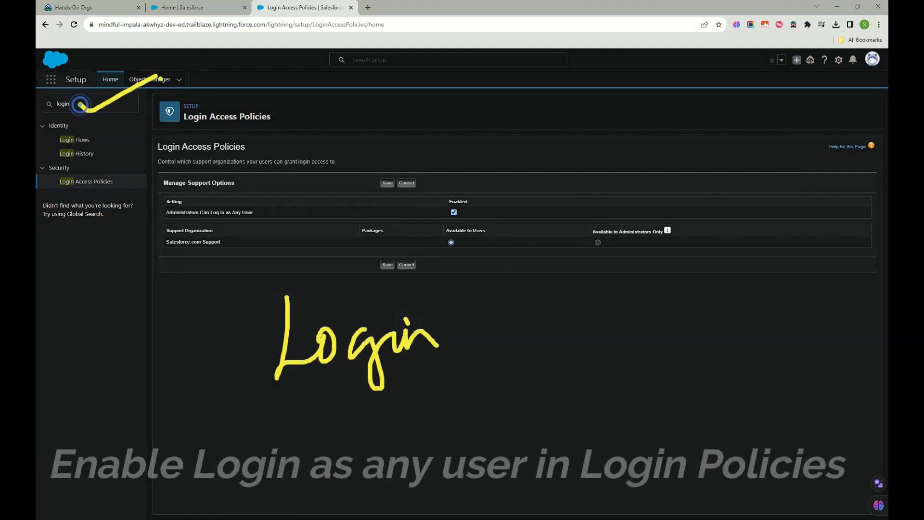
{"action": "mouse_move", "coordinate": [55, 196]}
{"action": "left_mouse_down"}
{"action": "mouse_move", "coordinate": [137, 174]}
{"action": "mouse_move", "coordinate": [45, 190]}
{"action": "mouse_move", "coordinate": [73, 204]}
{"action": "left_mouse_up"}
{"action": "mouse_move", "coordinate": [467, 209]}
{"action": "left_mouse_down"}
{"action": "mouse_move", "coordinate": [473, 217]}
{"action": "mouse_move", "coordinate": [549, 167]}
{"action": "left_mouse_up"}
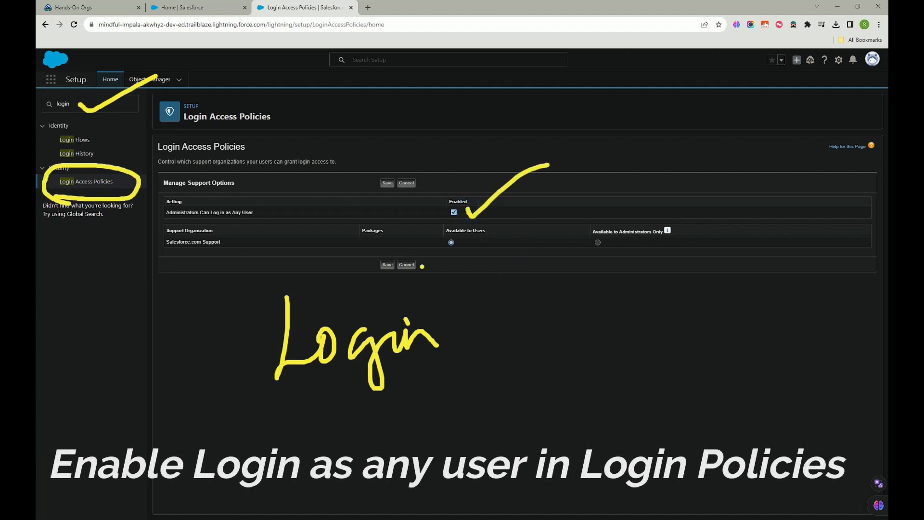
{"action": "mouse_move", "coordinate": [156, 255]}
{"action": "left_mouse_down"}
{"action": "mouse_move", "coordinate": [152, 220]}
{"action": "mouse_move", "coordinate": [179, 263]}
{"action": "left_mouse_up"}
{"action": "mouse_move", "coordinate": [604, 258]}
{"action": "left_mouse_down"}
{"action": "mouse_move", "coordinate": [666, 260]}
{"action": "mouse_move", "coordinate": [546, 255]}
{"action": "mouse_move", "coordinate": [654, 268]}
{"action": "left_mouse_up"}
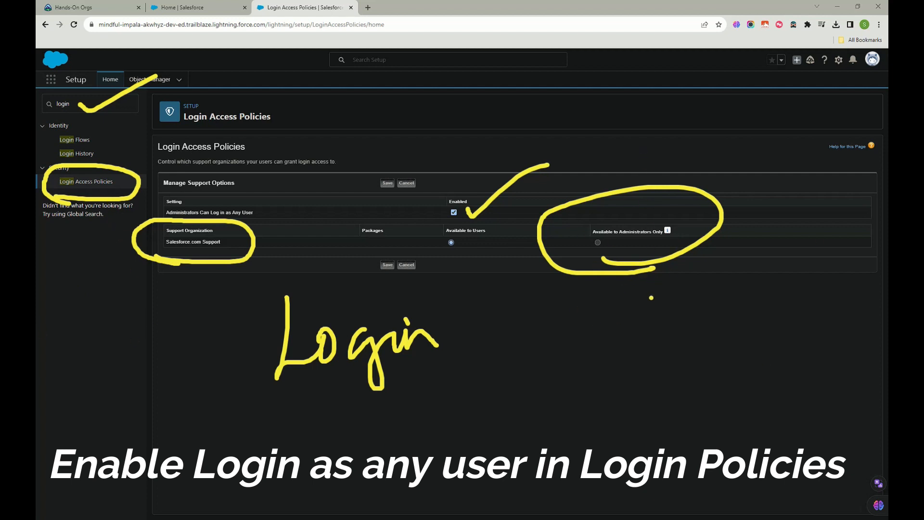
{"action": "key", "text": "Escape"}
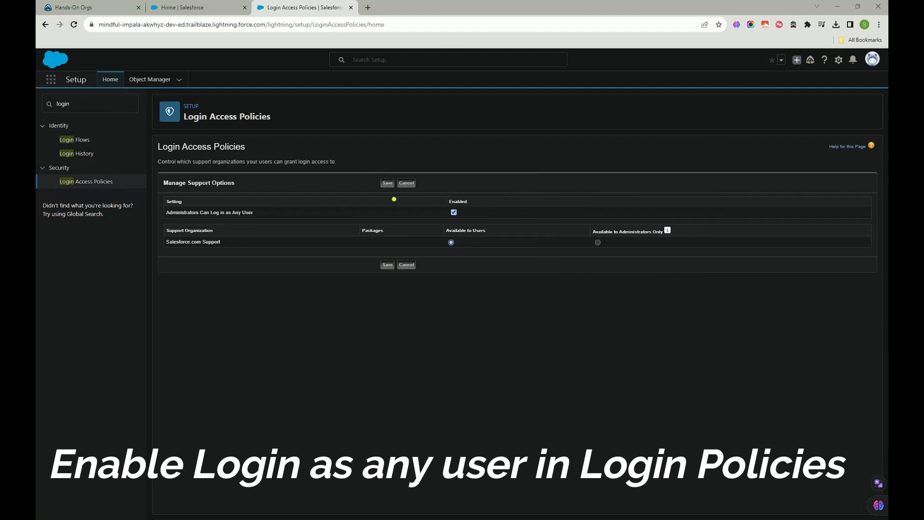
{"action": "left_click_drag", "start_coordinate": [385, 172], "coordinate": [426, 142]}
{"action": "left_click", "coordinate": [386, 183]}
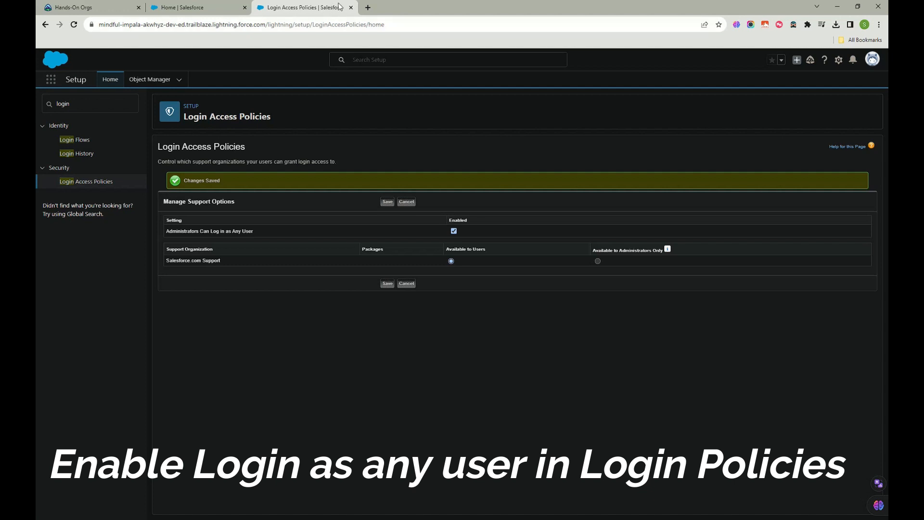
Step: Open the Users setup page in a new browser tab and switch to it
{"action": "middle_click", "coordinate": [46, 26]}
{"action": "left_click", "coordinate": [366, 11]}
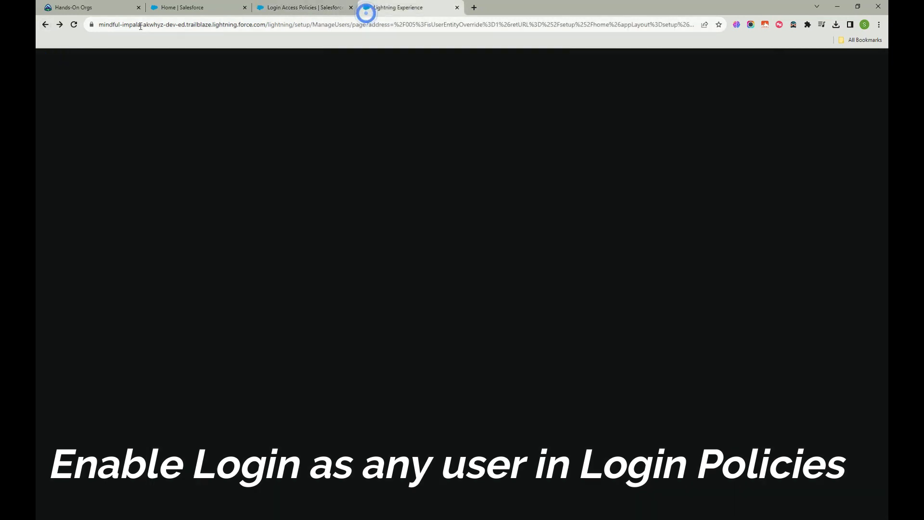
{"action": "left_click", "coordinate": [44, 28]}
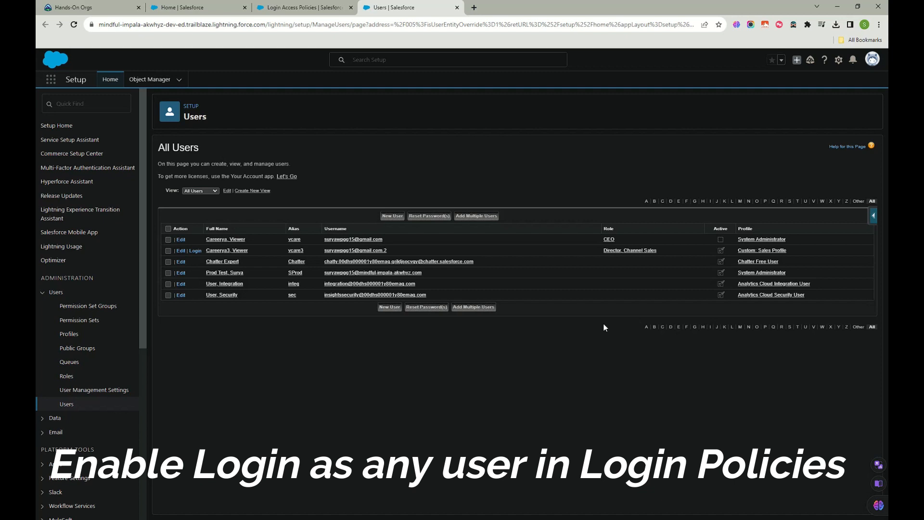
Step: Duplicate the Users browser tab, closing the extra blank tabs
{"action": "left_click", "coordinate": [474, 8]}
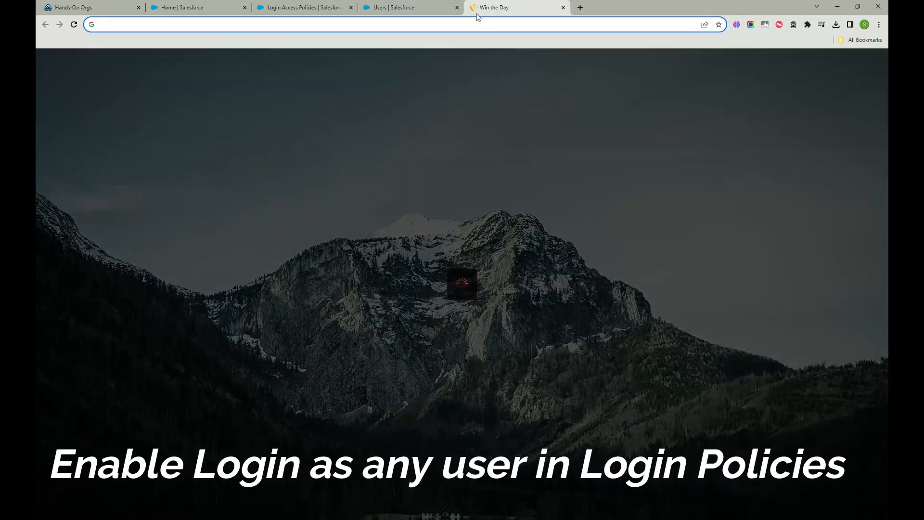
{"action": "left_click", "coordinate": [397, 6]}
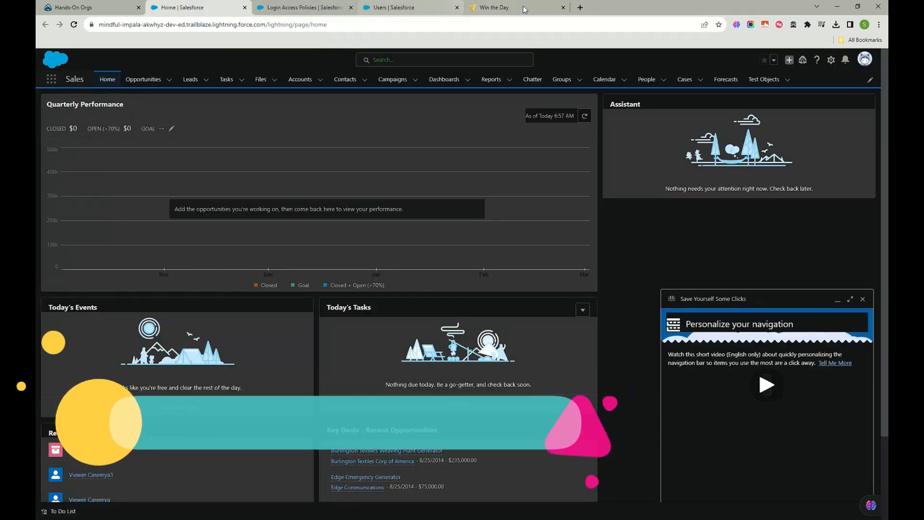
{"action": "left_click", "coordinate": [525, 9]}
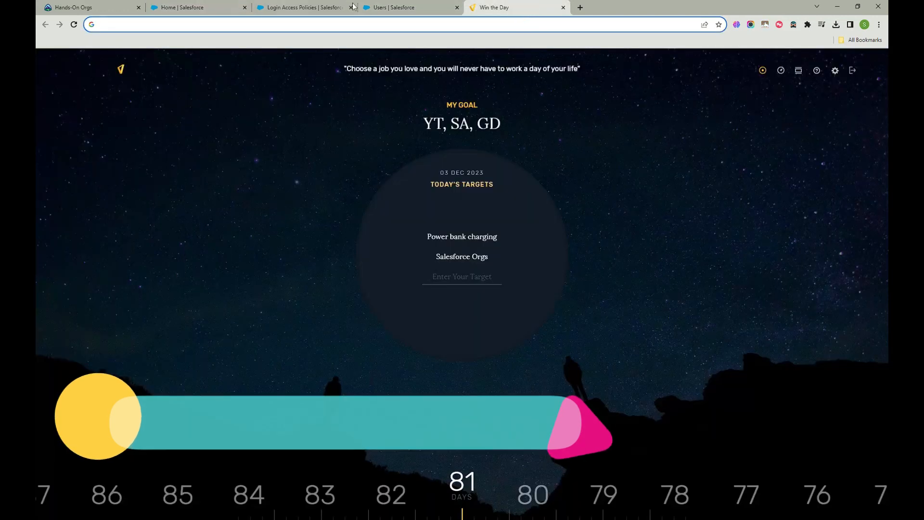
{"action": "left_click", "coordinate": [563, 7]}
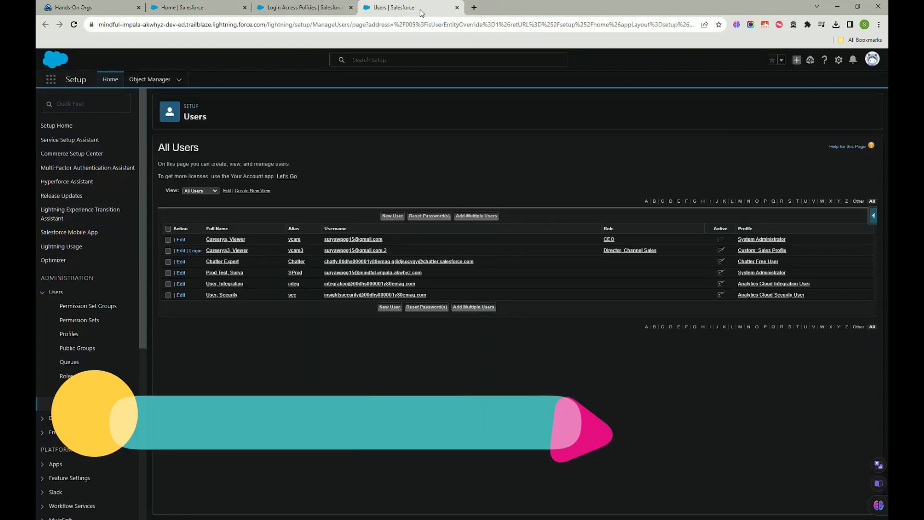
{"action": "right_click", "coordinate": [420, 10]}
{"action": "left_click", "coordinate": [465, 68]}
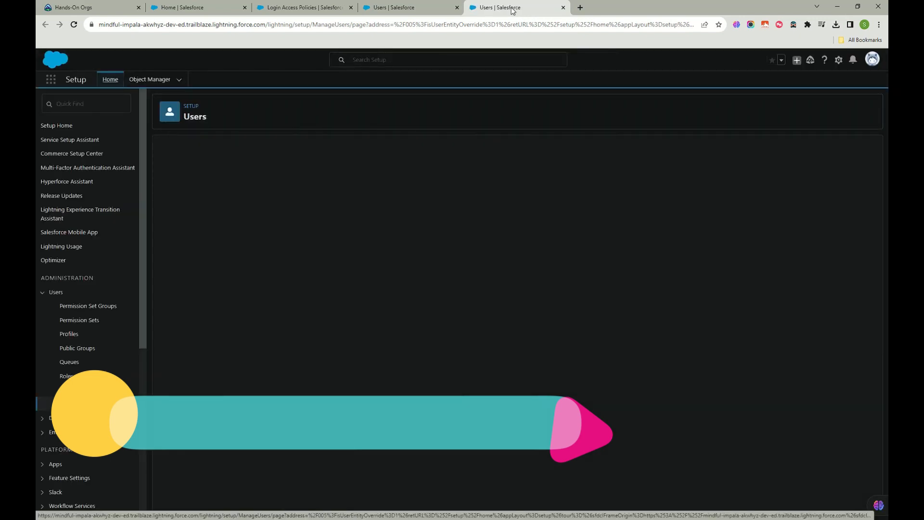
Step: Go to Object Manager > Account > Fields & Relationships
{"action": "left_click", "coordinate": [149, 80]}
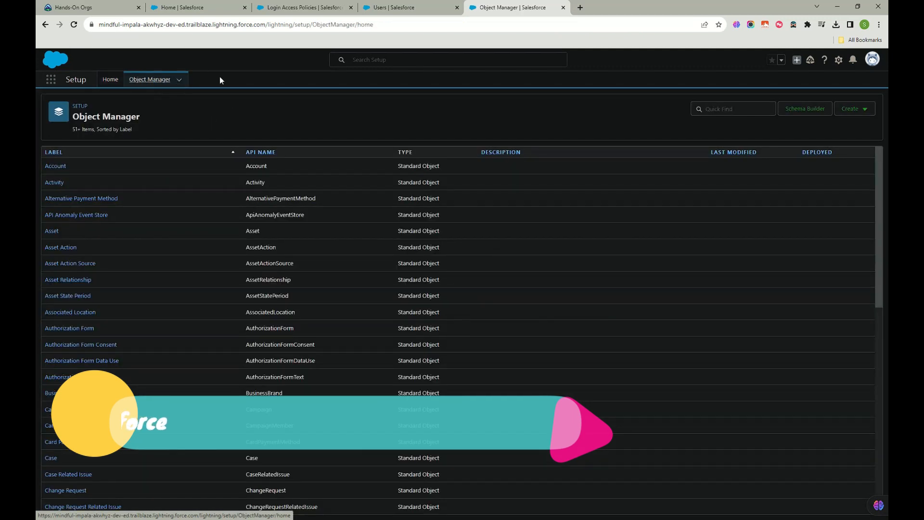
{"action": "left_click", "coordinate": [59, 168]}
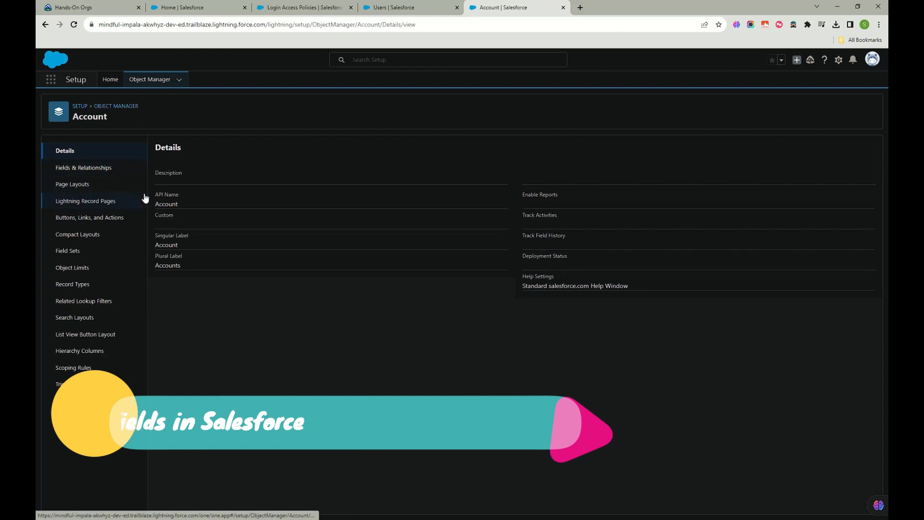
{"action": "left_click", "coordinate": [94, 168]}
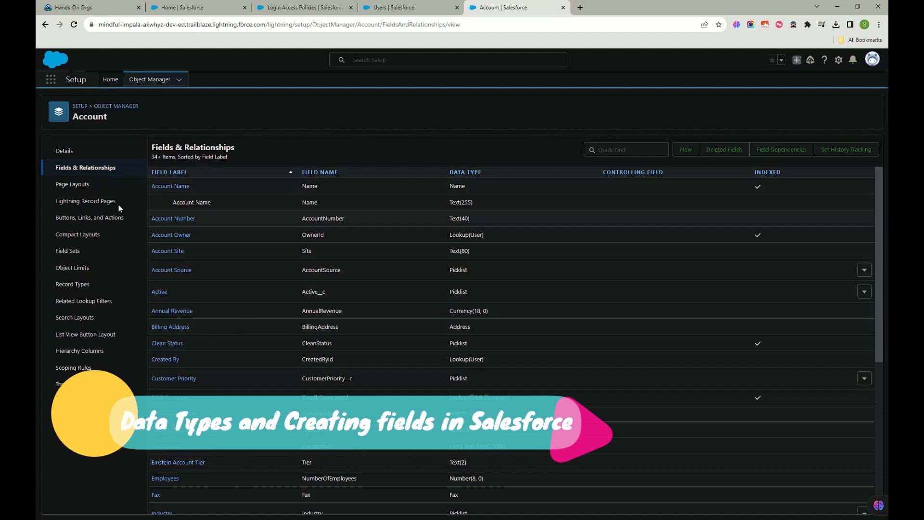
{"action": "scroll", "coordinate": [347, 434], "scroll_direction": "down", "scroll_amount": 6}
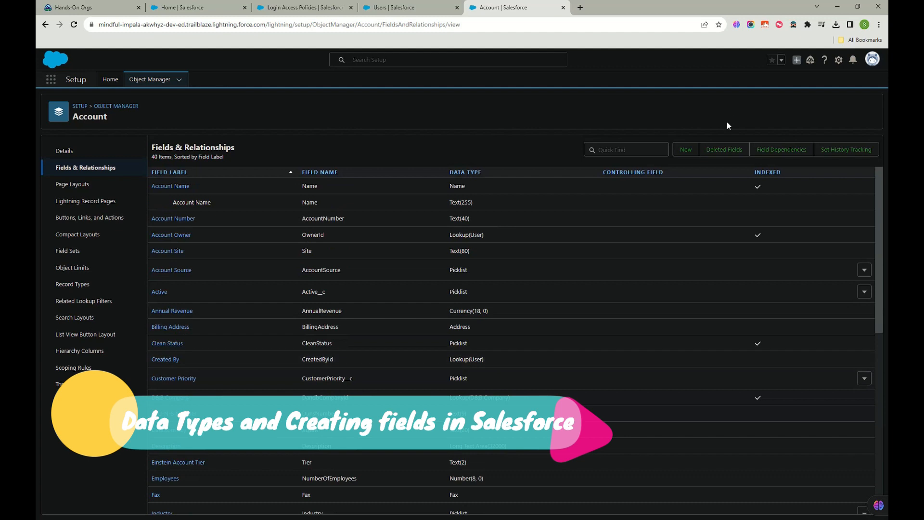
{"action": "scroll", "coordinate": [433, 390], "scroll_direction": "down", "scroll_amount": 10}
{"action": "scroll", "coordinate": [267, 367], "scroll_direction": "up", "scroll_amount": 10}
Step: Start a New custom field on Account and review the data types, Auto Number to URL
{"action": "left_click", "coordinate": [681, 151]}
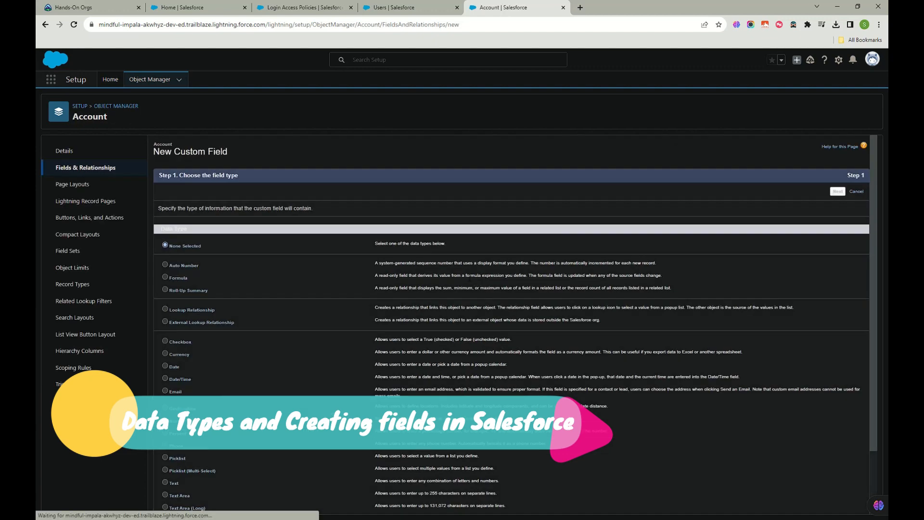
{"action": "scroll", "coordinate": [216, 299], "scroll_direction": "down", "scroll_amount": 2}
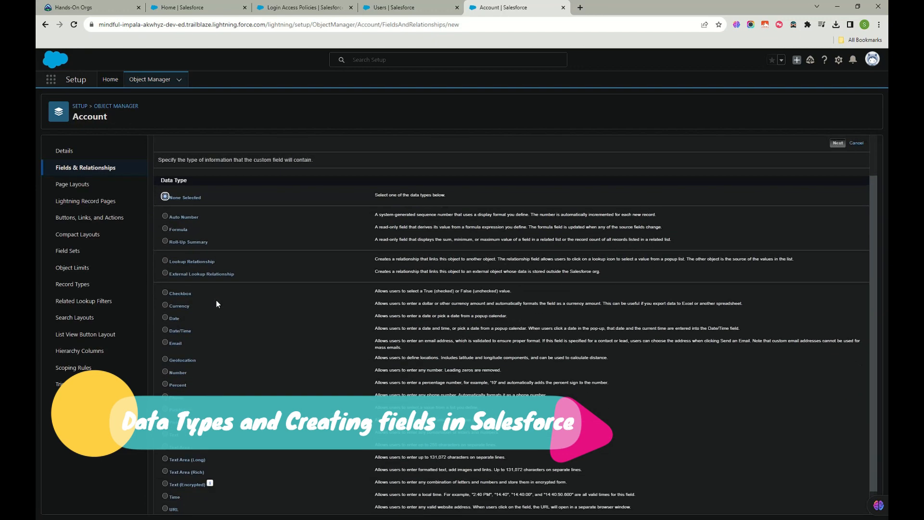
{"action": "scroll", "coordinate": [215, 300], "scroll_direction": "up", "scroll_amount": 2}
{"action": "scroll", "coordinate": [216, 300], "scroll_direction": "down", "scroll_amount": 2}
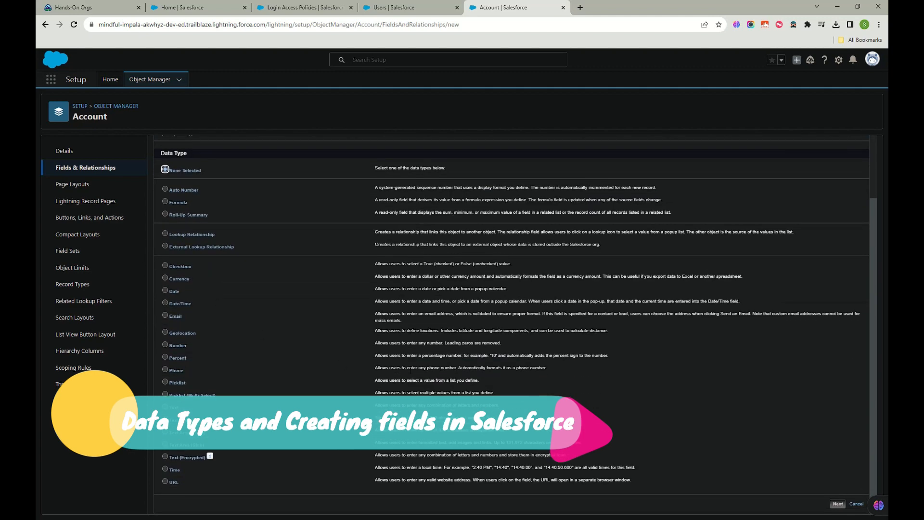
{"action": "scroll", "coordinate": [163, 281], "scroll_direction": "up", "scroll_amount": 2}
{"action": "scroll", "coordinate": [163, 281], "scroll_direction": "down", "scroll_amount": 2}
{"action": "left_click", "coordinate": [251, 173]}
{"action": "mouse_move", "coordinate": [159, 166]}
{"action": "left_mouse_down"}
{"action": "mouse_move", "coordinate": [166, 304]}
{"action": "mouse_move", "coordinate": [137, 456]}
{"action": "mouse_move", "coordinate": [177, 494]}
{"action": "left_mouse_up"}
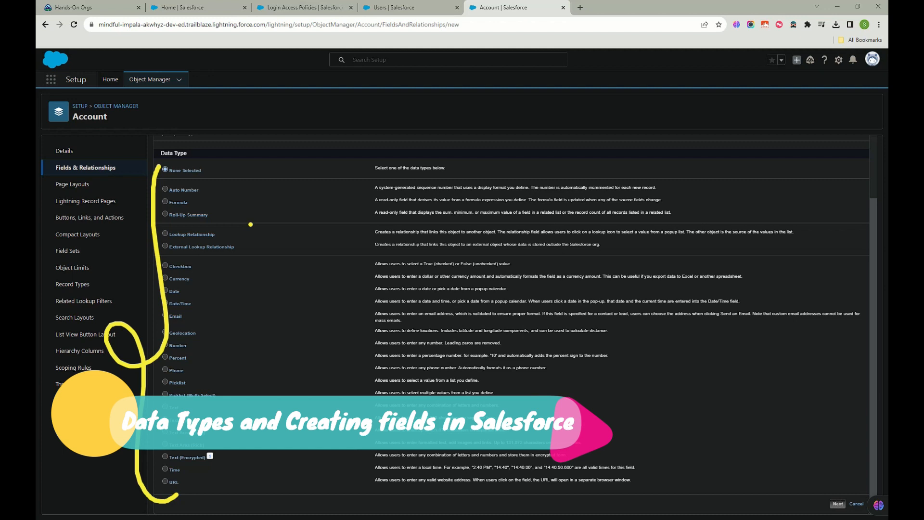
{"action": "left_click_drag", "start_coordinate": [217, 188], "coordinate": [273, 170]}
{"action": "mouse_move", "coordinate": [769, 101]}
{"action": "left_mouse_down"}
{"action": "mouse_move", "coordinate": [764, 161]}
{"action": "mouse_move", "coordinate": [785, 170]}
{"action": "mouse_move", "coordinate": [773, 221]}
{"action": "mouse_move", "coordinate": [757, 223]}
{"action": "left_mouse_up"}
{"action": "mouse_move", "coordinate": [802, 115]}
{"action": "left_mouse_down"}
{"action": "mouse_move", "coordinate": [824, 175]}
{"action": "mouse_move", "coordinate": [822, 228]}
{"action": "left_mouse_up"}
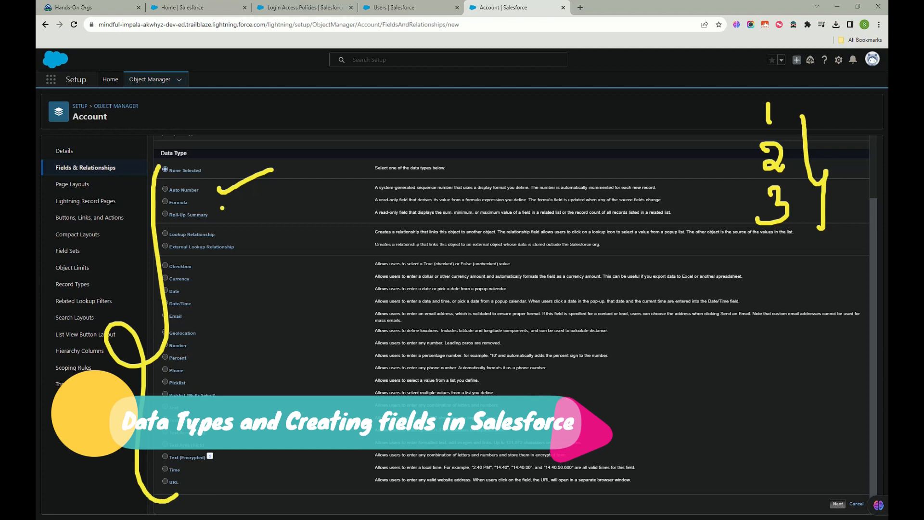
{"action": "left_click_drag", "start_coordinate": [218, 215], "coordinate": [245, 208]}
{"action": "left_click_drag", "start_coordinate": [228, 231], "coordinate": [247, 225]}
{"action": "mouse_move", "coordinate": [671, 396]}
{"action": "left_mouse_down"}
{"action": "mouse_move", "coordinate": [675, 377]}
{"action": "mouse_move", "coordinate": [660, 387]}
{"action": "left_mouse_up"}
{"action": "mouse_move", "coordinate": [708, 369]}
{"action": "left_mouse_down"}
{"action": "mouse_move", "coordinate": [700, 391]}
{"action": "mouse_move", "coordinate": [712, 393]}
{"action": "mouse_move", "coordinate": [645, 368]}
{"action": "mouse_move", "coordinate": [720, 383]}
{"action": "left_mouse_up"}
{"action": "mouse_move", "coordinate": [749, 413]}
{"action": "left_mouse_down"}
{"action": "mouse_move", "coordinate": [791, 439]}
{"action": "mouse_move", "coordinate": [799, 467]}
{"action": "mouse_move", "coordinate": [853, 460]}
{"action": "left_mouse_up"}
{"action": "left_click_drag", "start_coordinate": [850, 445], "coordinate": [864, 436]}
{"action": "left_click_drag", "start_coordinate": [811, 451], "coordinate": [836, 439]}
{"action": "mouse_move", "coordinate": [811, 495]}
{"action": "left_mouse_down"}
{"action": "mouse_move", "coordinate": [864, 483]}
{"action": "mouse_move", "coordinate": [864, 493]}
{"action": "left_mouse_up"}
{"action": "mouse_move", "coordinate": [741, 466]}
{"action": "left_mouse_down"}
{"action": "mouse_move", "coordinate": [727, 479]}
{"action": "mouse_move", "coordinate": [759, 484]}
{"action": "left_mouse_up"}
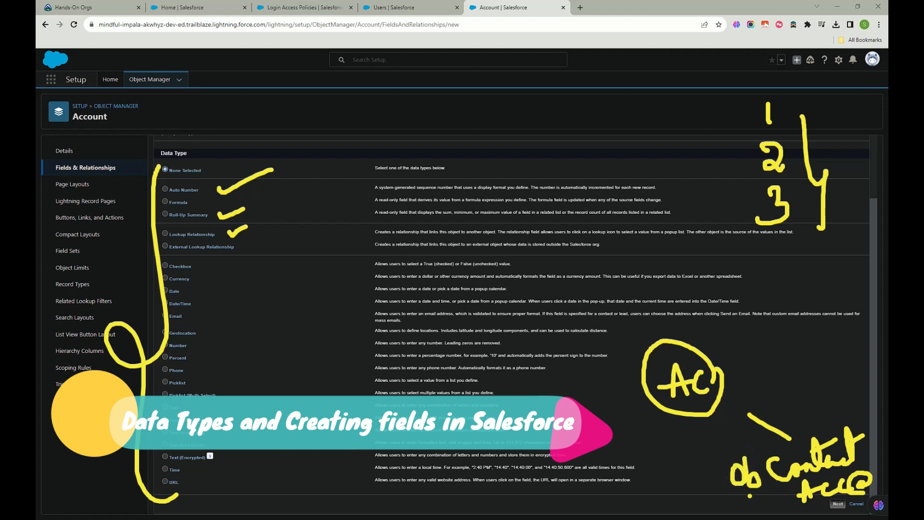
{"action": "mouse_move", "coordinate": [766, 492]}
{"action": "left_mouse_down"}
{"action": "mouse_move", "coordinate": [768, 504]}
{"action": "mouse_move", "coordinate": [773, 488]}
{"action": "mouse_move", "coordinate": [784, 499]}
{"action": "left_mouse_up"}
{"action": "left_click", "coordinate": [780, 492]}
{"action": "left_click_drag", "start_coordinate": [240, 245], "coordinate": [281, 237]}
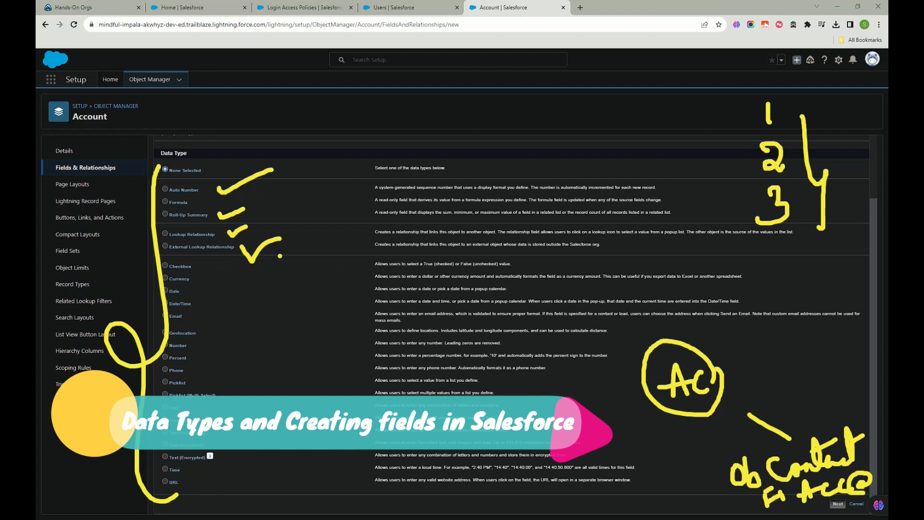
{"action": "mouse_move", "coordinate": [203, 265]}
{"action": "left_mouse_down"}
{"action": "mouse_move", "coordinate": [212, 271]}
{"action": "mouse_move", "coordinate": [233, 255]}
{"action": "left_mouse_up"}
{"action": "mouse_move", "coordinate": [526, 96]}
{"action": "left_mouse_down"}
{"action": "mouse_move", "coordinate": [532, 137]}
{"action": "mouse_move", "coordinate": [601, 143]}
{"action": "mouse_move", "coordinate": [531, 150]}
{"action": "left_mouse_up"}
{"action": "left_click_drag", "start_coordinate": [540, 110], "coordinate": [597, 85]}
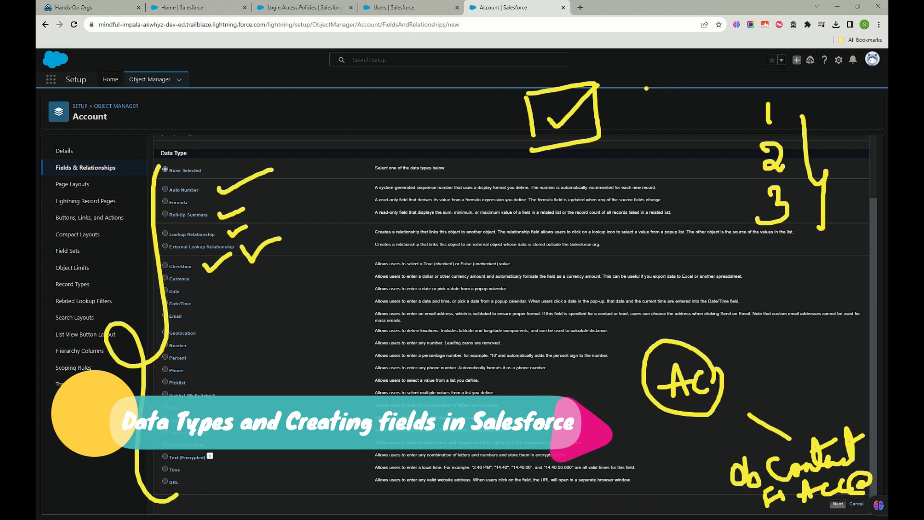
{"action": "left_click", "coordinate": [646, 88]}
{"action": "left_click_drag", "start_coordinate": [200, 277], "coordinate": [246, 268]}
{"action": "left_click_drag", "start_coordinate": [193, 290], "coordinate": [253, 291]}
{"action": "mouse_move", "coordinate": [195, 312]}
{"action": "left_mouse_down"}
{"action": "mouse_move", "coordinate": [280, 306]}
{"action": "mouse_move", "coordinate": [138, 299]}
{"action": "mouse_move", "coordinate": [202, 327]}
{"action": "mouse_move", "coordinate": [265, 320]}
{"action": "left_mouse_up"}
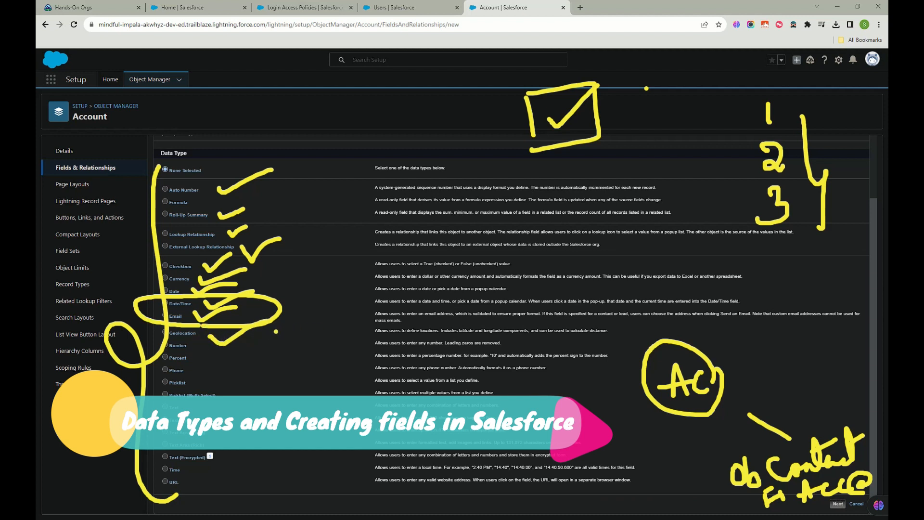
{"action": "mouse_move", "coordinate": [195, 345]}
{"action": "left_mouse_down"}
{"action": "mouse_move", "coordinate": [221, 335]}
{"action": "mouse_move", "coordinate": [211, 360]}
{"action": "mouse_move", "coordinate": [229, 361]}
{"action": "mouse_move", "coordinate": [166, 342]}
{"action": "mouse_move", "coordinate": [151, 374]}
{"action": "left_mouse_up"}
{"action": "mouse_move", "coordinate": [219, 385]}
{"action": "left_mouse_down"}
{"action": "mouse_move", "coordinate": [294, 376]}
{"action": "mouse_move", "coordinate": [295, 385]}
{"action": "left_mouse_up"}
{"action": "left_click_drag", "start_coordinate": [560, 384], "coordinate": [564, 409]}
{"action": "mouse_move", "coordinate": [557, 369]}
{"action": "left_mouse_down"}
{"action": "mouse_move", "coordinate": [608, 367]}
{"action": "mouse_move", "coordinate": [595, 416]}
{"action": "left_mouse_up"}
{"action": "mouse_move", "coordinate": [578, 380]}
{"action": "left_mouse_down"}
{"action": "mouse_move", "coordinate": [592, 412]}
{"action": "mouse_move", "coordinate": [634, 333]}
{"action": "left_mouse_up"}
{"action": "left_click_drag", "start_coordinate": [605, 394], "coordinate": [620, 381]}
{"action": "left_click", "coordinate": [625, 384]}
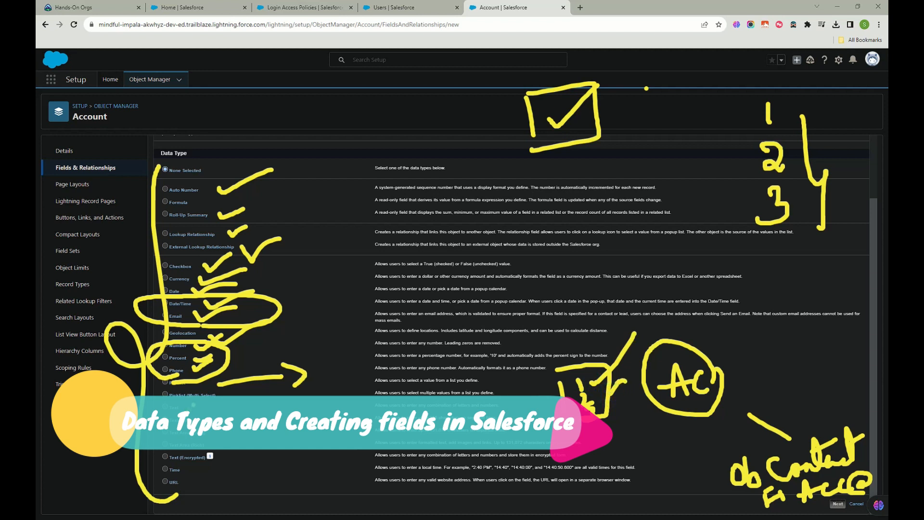
{"action": "left_click_drag", "start_coordinate": [794, 329], "coordinate": [801, 375]}
{"action": "mouse_move", "coordinate": [835, 308]}
{"action": "left_mouse_down"}
{"action": "mouse_move", "coordinate": [852, 352]}
{"action": "mouse_move", "coordinate": [811, 384]}
{"action": "left_mouse_up"}
{"action": "left_click_drag", "start_coordinate": [802, 343], "coordinate": [860, 318]}
{"action": "left_click_drag", "start_coordinate": [796, 326], "coordinate": [854, 305]}
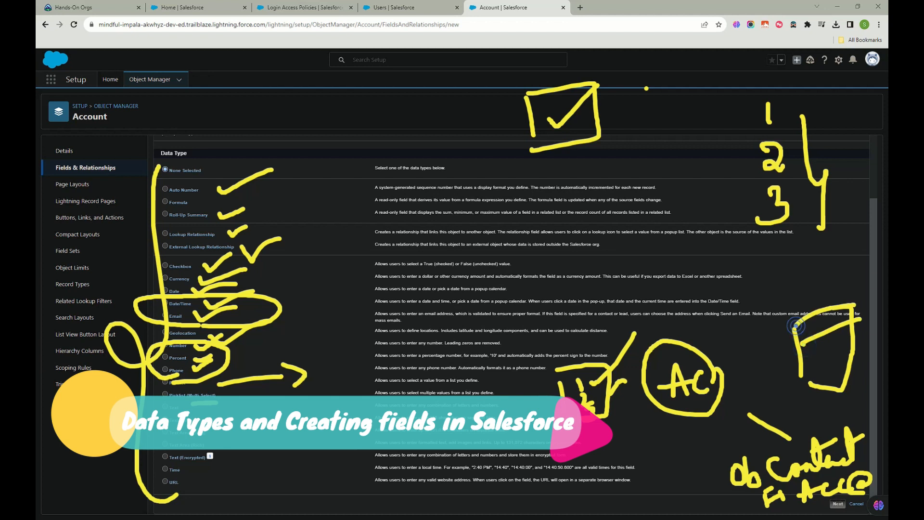
{"action": "left_click_drag", "start_coordinate": [804, 360], "coordinate": [846, 348]}
{"action": "left_click_drag", "start_coordinate": [810, 366], "coordinate": [857, 378]}
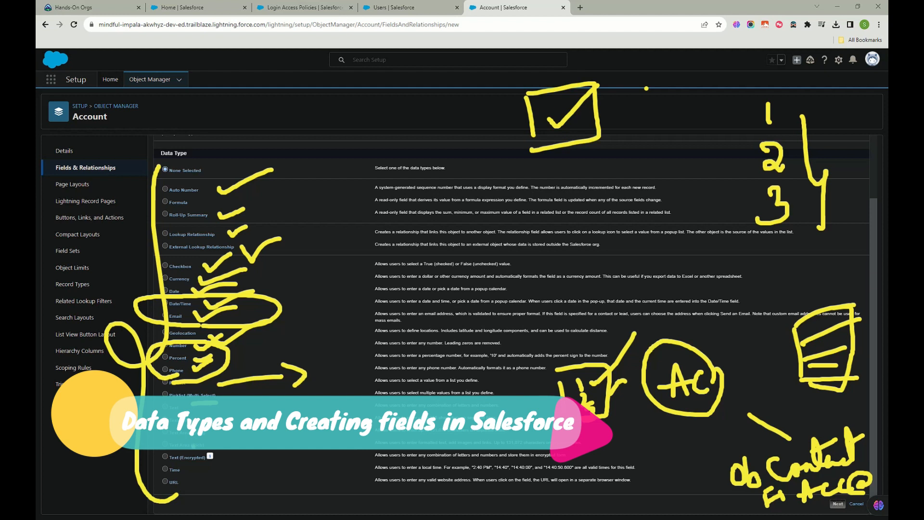
{"action": "mouse_move", "coordinate": [186, 406]}
{"action": "left_mouse_down"}
{"action": "mouse_move", "coordinate": [239, 399]}
{"action": "mouse_move", "coordinate": [275, 407]}
{"action": "left_mouse_up"}
{"action": "left_click_drag", "start_coordinate": [207, 440], "coordinate": [265, 435]}
{"action": "left_click_drag", "start_coordinate": [212, 452], "coordinate": [270, 438]}
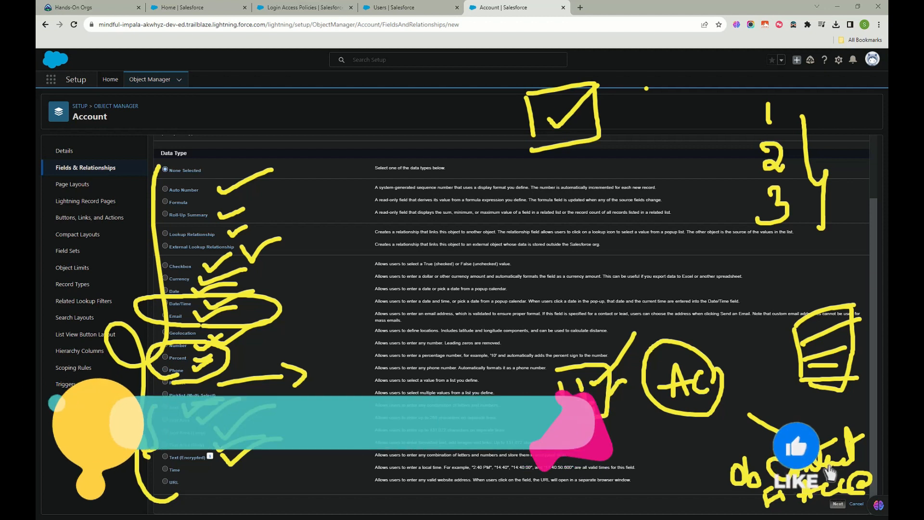
{"action": "left_click_drag", "start_coordinate": [195, 470], "coordinate": [226, 477]}
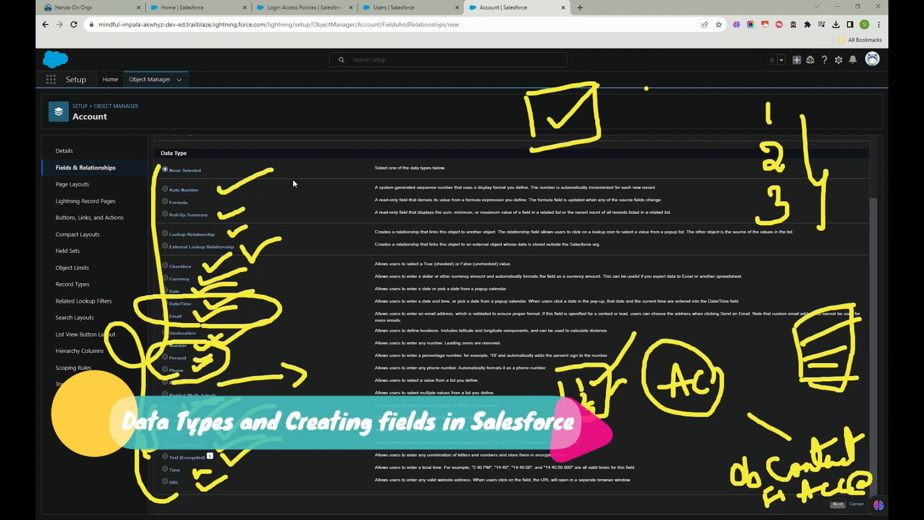
{"action": "key", "text": "Escape"}
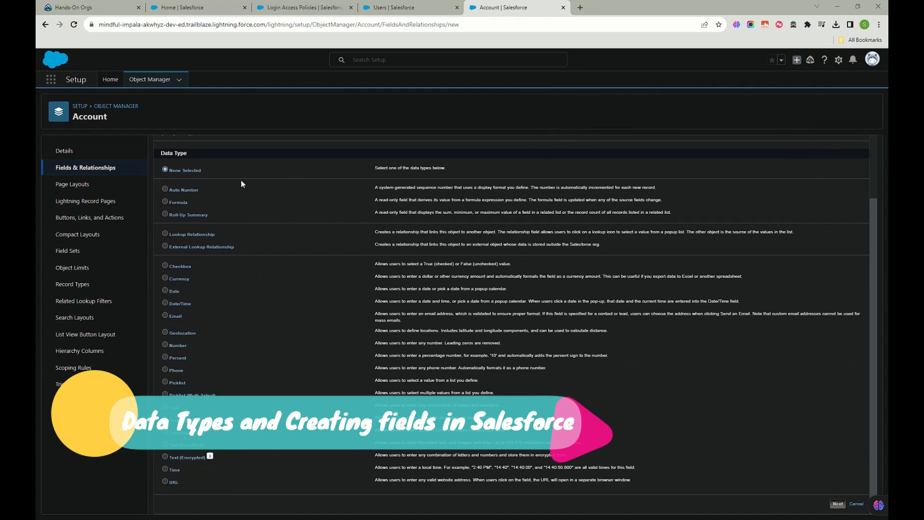
Step: Choose Text as the new Account field's data type and go to Step 2
{"action": "scroll", "coordinate": [196, 295], "scroll_direction": "up", "scroll_amount": 2}
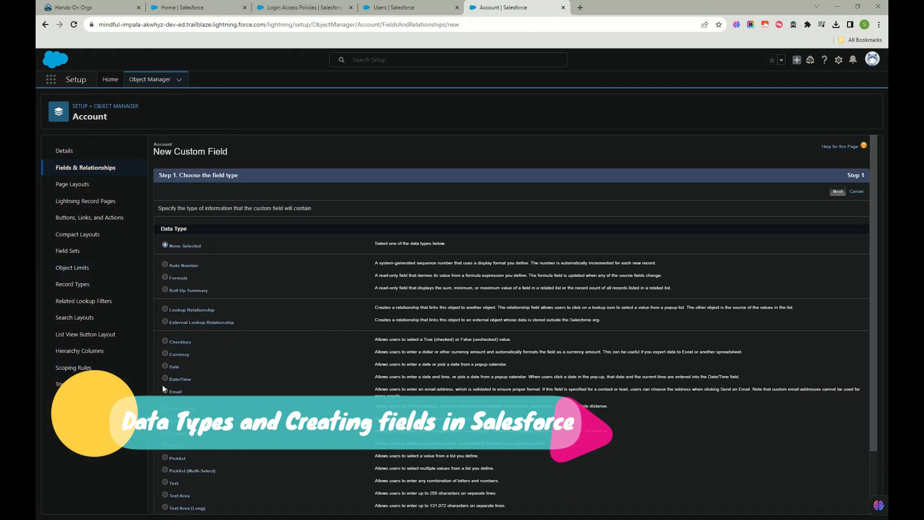
{"action": "scroll", "coordinate": [164, 393], "scroll_direction": "down", "scroll_amount": 2}
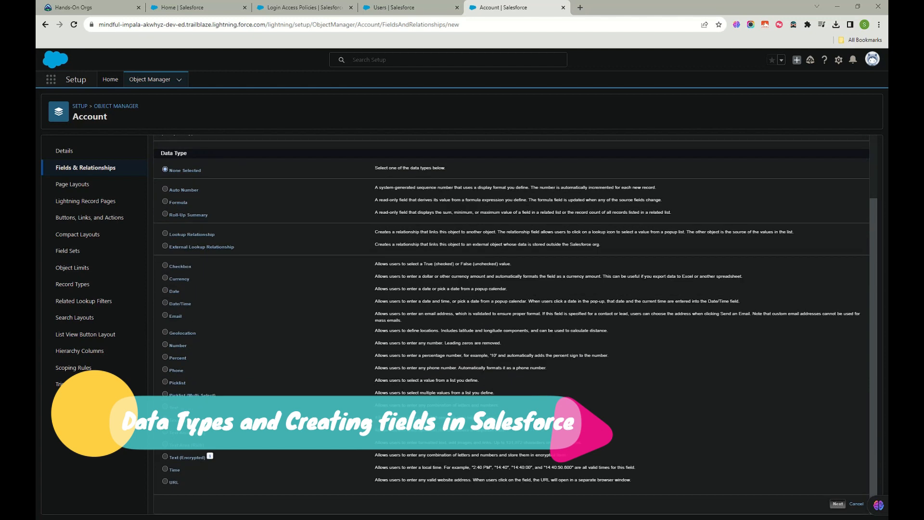
{"action": "left_click", "coordinate": [165, 408]}
{"action": "left_click", "coordinate": [838, 504]}
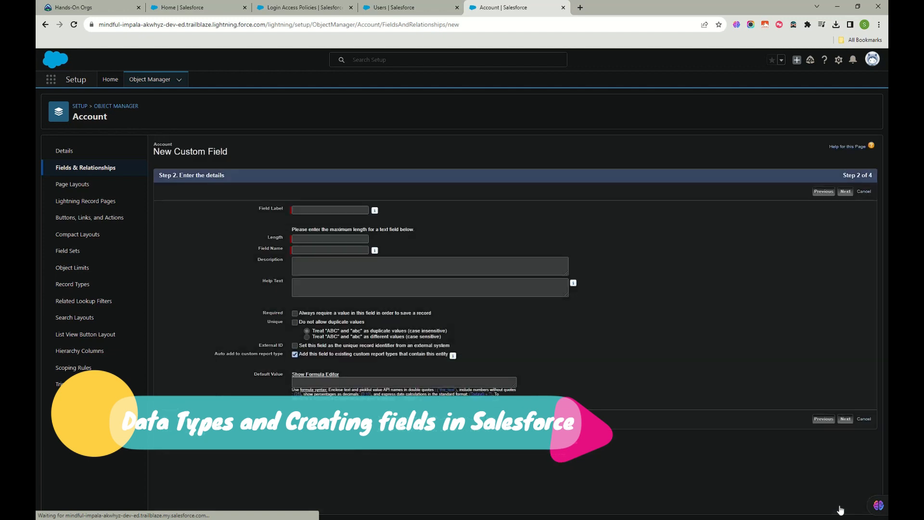
Step: Label the field 'Account Information New', length 255, Required and Unique unchecked, and continue
{"action": "left_click", "coordinate": [320, 212]}
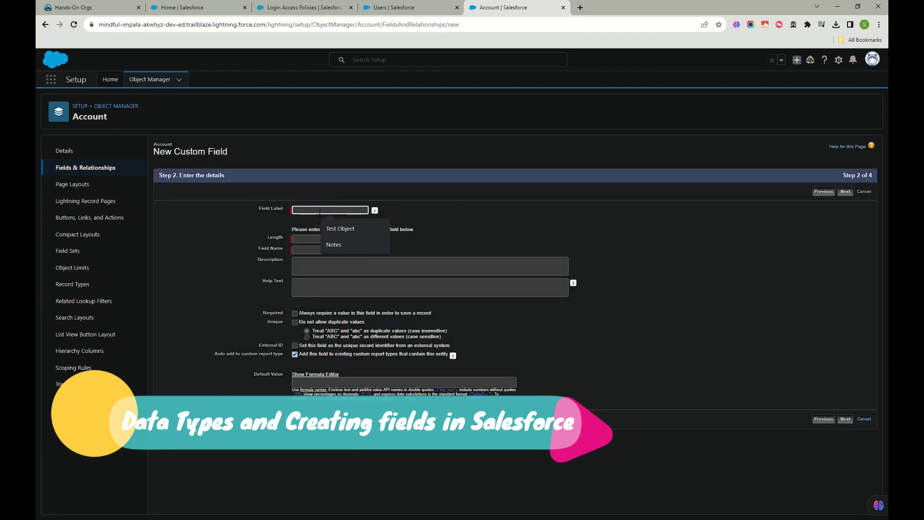
{"action": "type", "text": "Acc"}
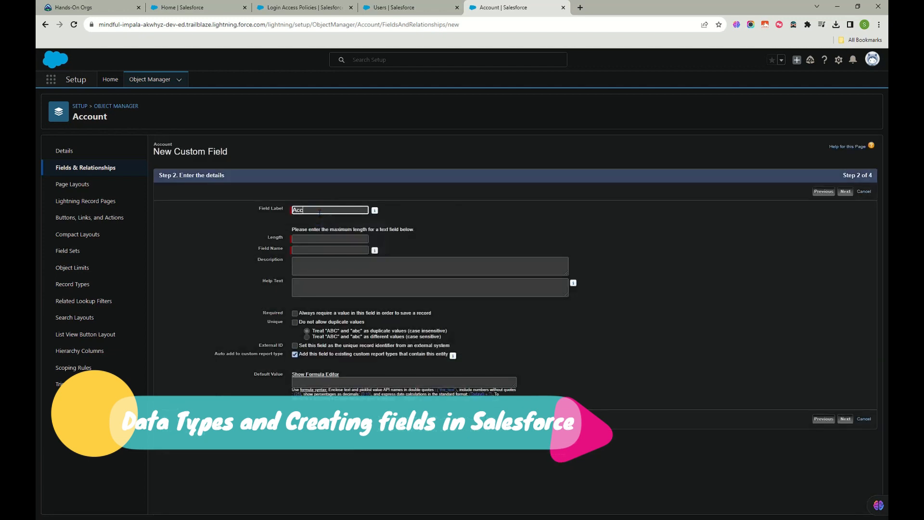
{"action": "type", "text": "ount Information New"}
{"action": "left_click", "coordinate": [360, 239]}
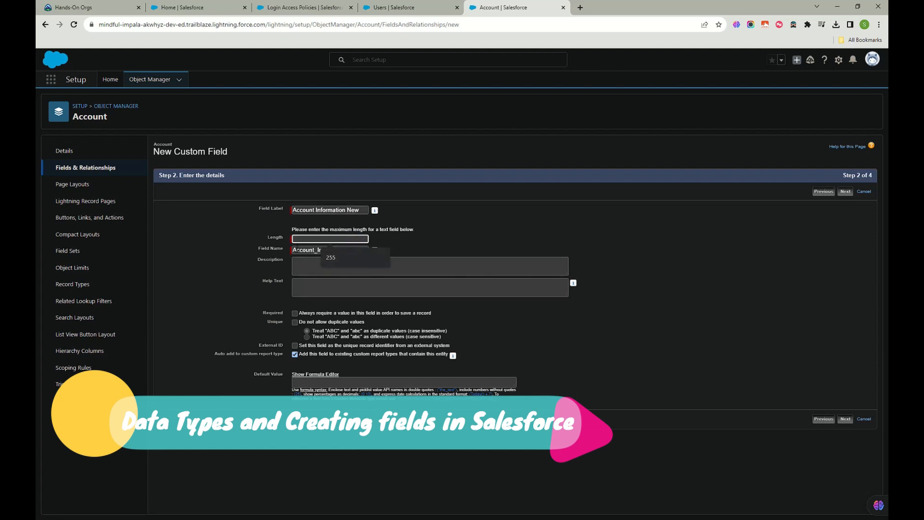
{"action": "left_click", "coordinate": [336, 259]}
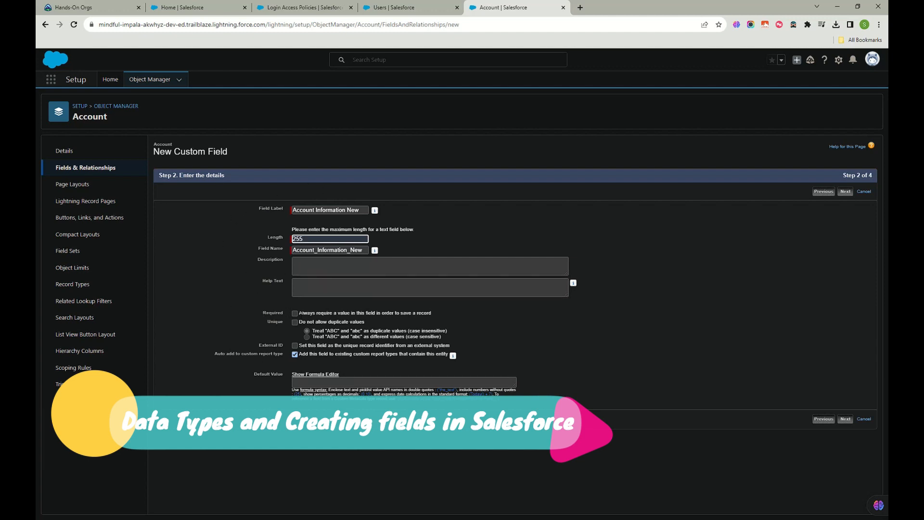
{"action": "triple_click", "coordinate": [300, 312]}
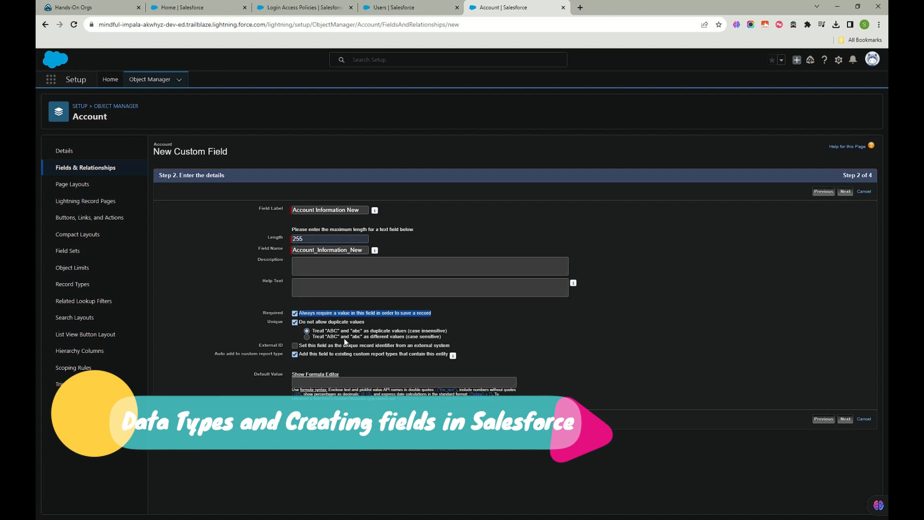
{"action": "left_click", "coordinate": [295, 322]}
{"action": "left_click", "coordinate": [505, 76]}
{"action": "left_click", "coordinate": [295, 313]}
{"action": "left_click", "coordinate": [334, 382]}
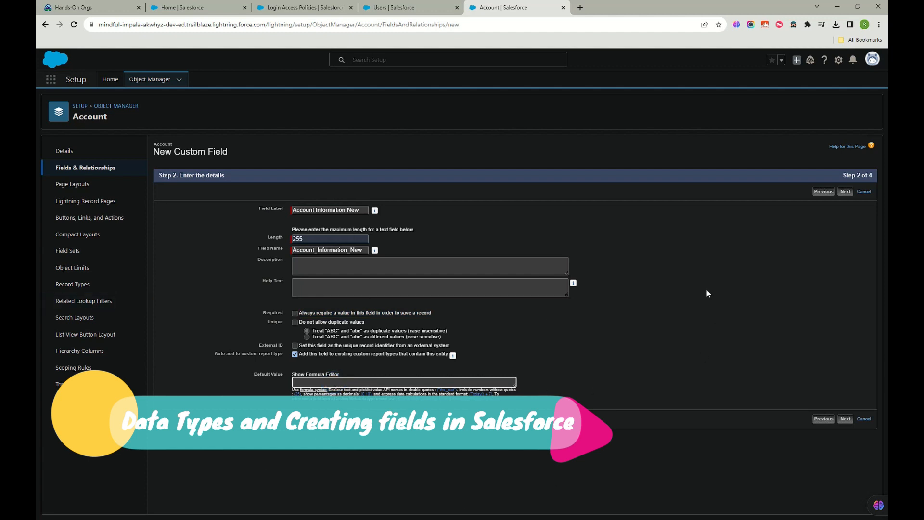
{"action": "left_click", "coordinate": [846, 420]}
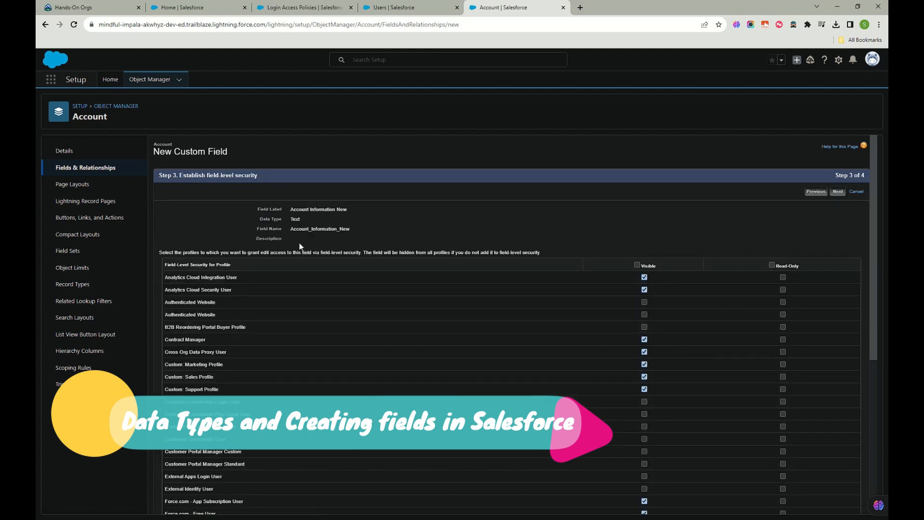
Step: Clear Visible for all profiles, tick it only for System Administrator, and go to Step 4
{"action": "scroll", "coordinate": [530, 289], "scroll_direction": "down", "scroll_amount": 5}
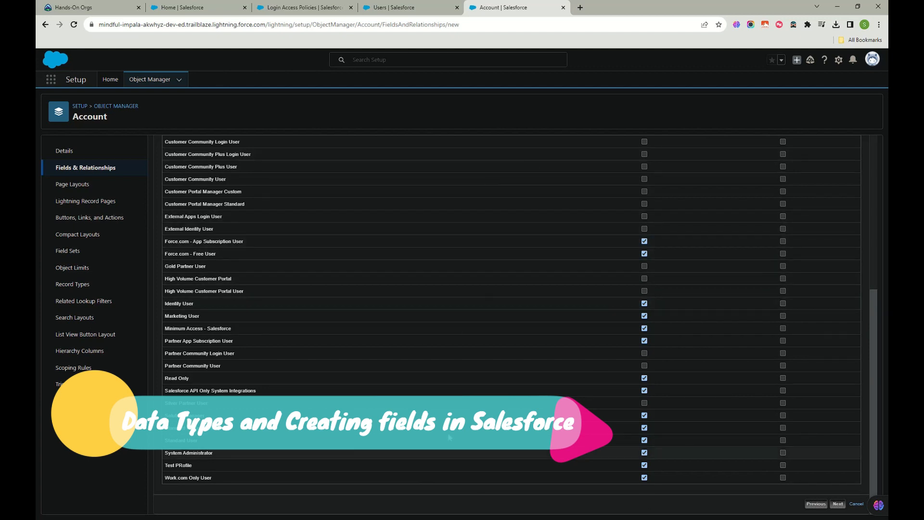
{"action": "scroll", "coordinate": [611, 447], "scroll_direction": "up", "scroll_amount": 10}
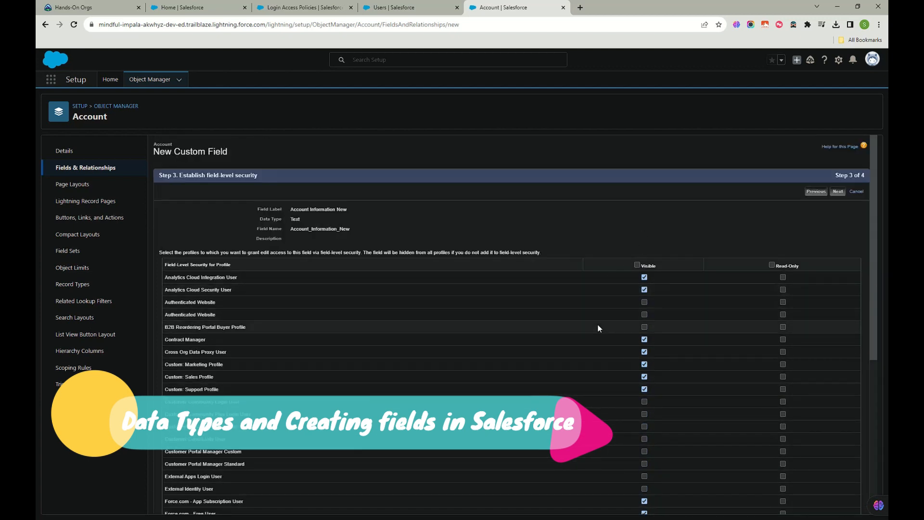
{"action": "scroll", "coordinate": [598, 328], "scroll_direction": "down", "scroll_amount": 3}
{"action": "scroll", "coordinate": [598, 328], "scroll_direction": "down", "scroll_amount": 2}
{"action": "scroll", "coordinate": [611, 443], "scroll_direction": "up", "scroll_amount": 5}
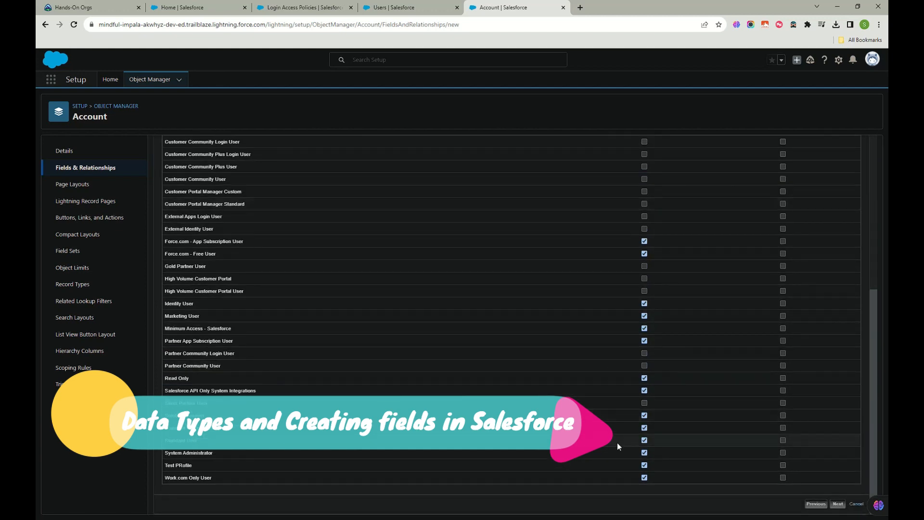
{"action": "scroll", "coordinate": [708, 274], "scroll_direction": "up", "scroll_amount": 1}
{"action": "scroll", "coordinate": [709, 271], "scroll_direction": "up", "scroll_amount": 5}
{"action": "left_click", "coordinate": [638, 264]}
{"action": "left_click", "coordinate": [638, 264]}
{"action": "scroll", "coordinate": [662, 299], "scroll_direction": "down", "scroll_amount": 5}
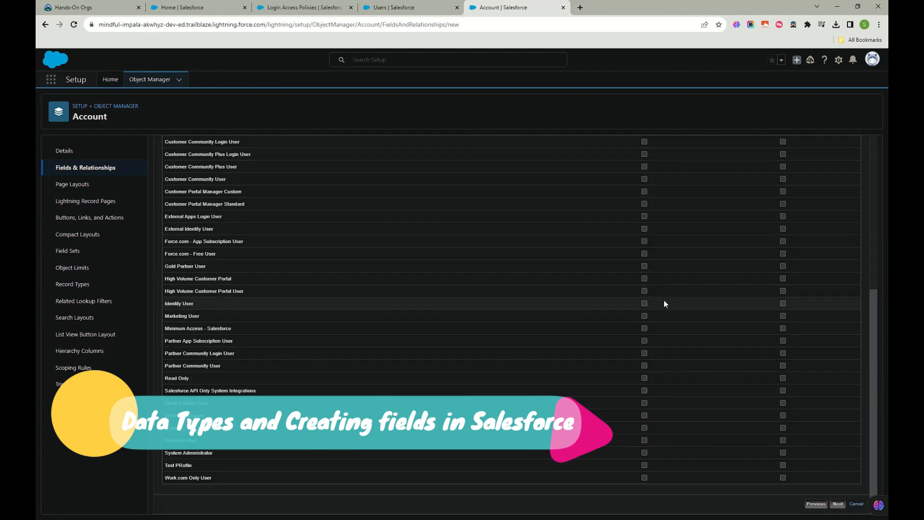
{"action": "left_click", "coordinate": [644, 452]}
{"action": "scroll", "coordinate": [647, 365], "scroll_direction": "up", "scroll_amount": 5}
{"action": "scroll", "coordinate": [656, 392], "scroll_direction": "down", "scroll_amount": 5}
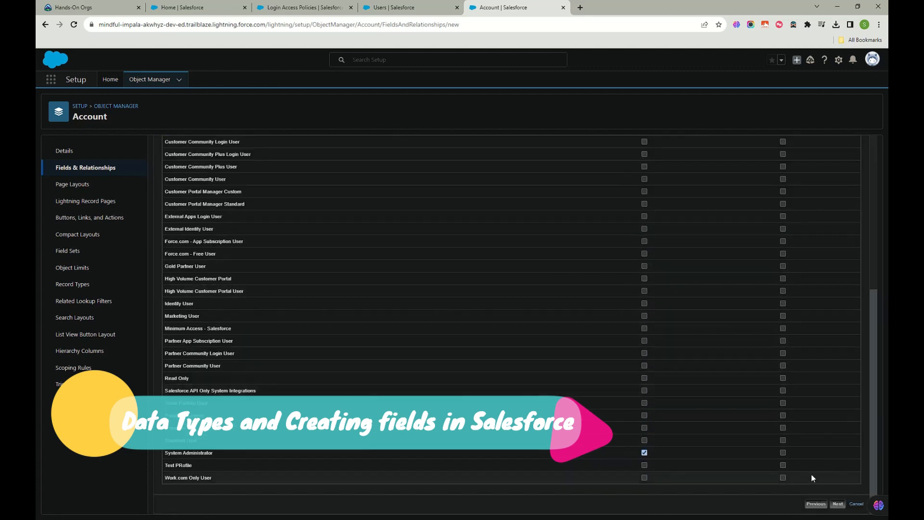
{"action": "left_click", "coordinate": [838, 504]}
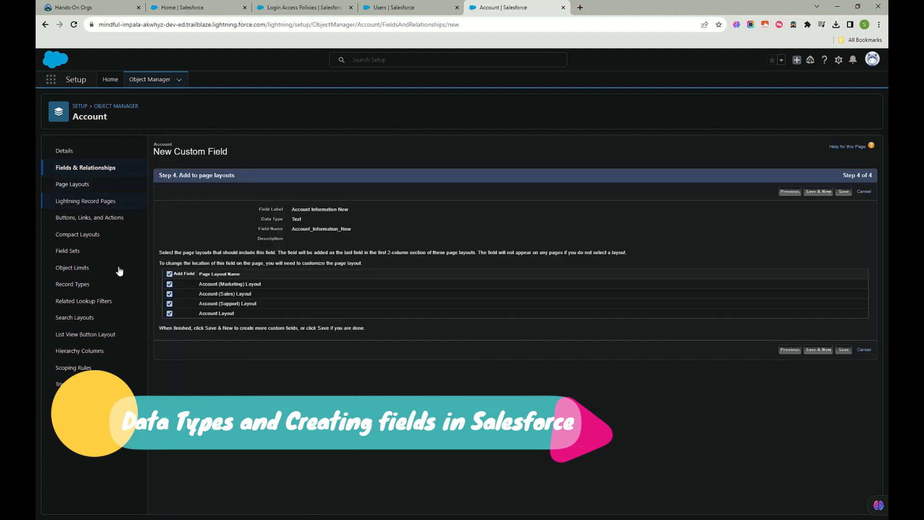
Step: Save the Account Information New field with all four Account page layouts kept checked
{"action": "left_click", "coordinate": [843, 351]}
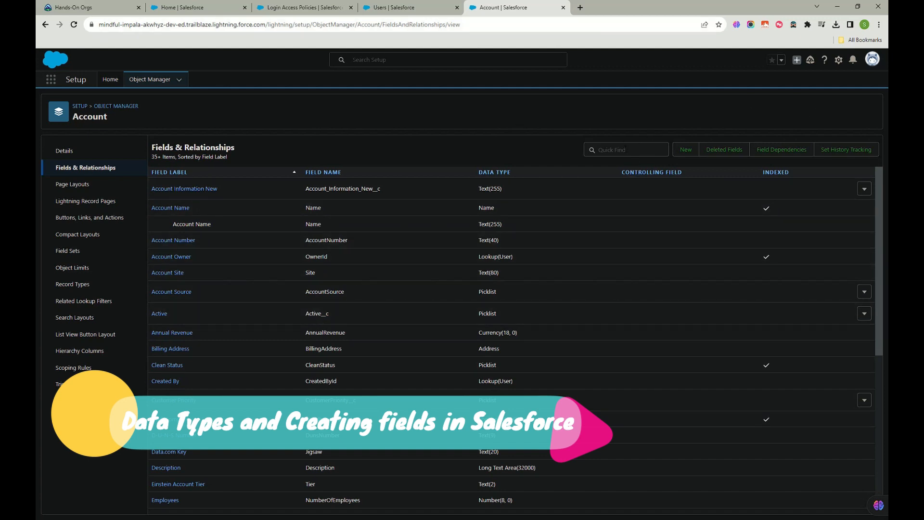
Step: Filter Account fields by 'acc' and duplicate the Account Fields & Relationships tab
{"action": "type", "text": "acc"}
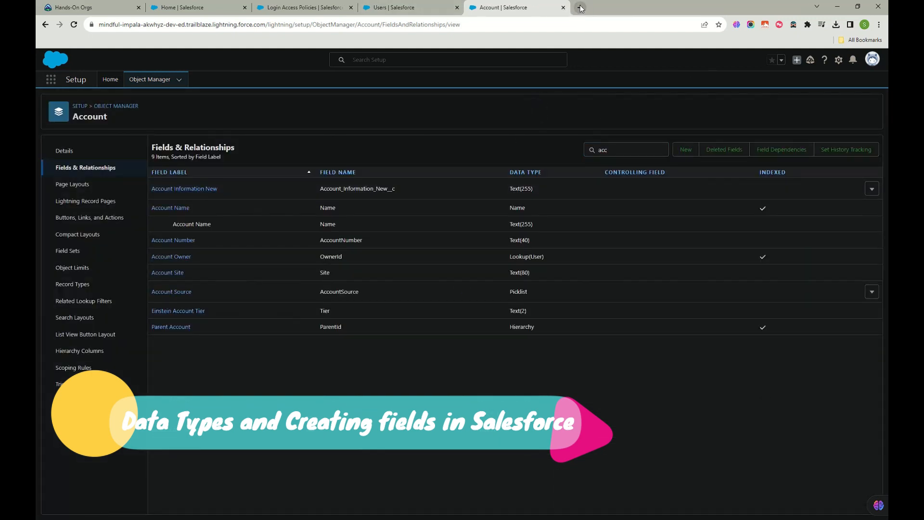
{"action": "left_click", "coordinate": [580, 8]}
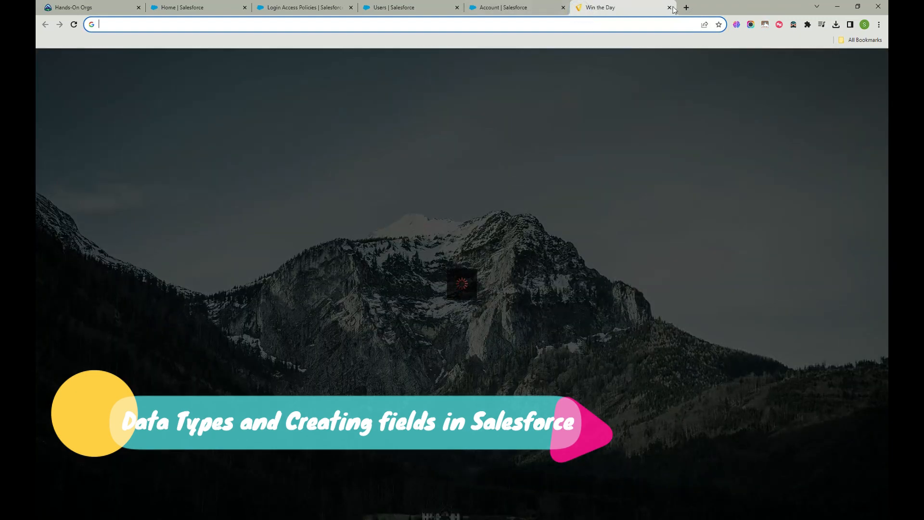
{"action": "left_click", "coordinate": [673, 7]}
{"action": "right_click", "coordinate": [522, 12]}
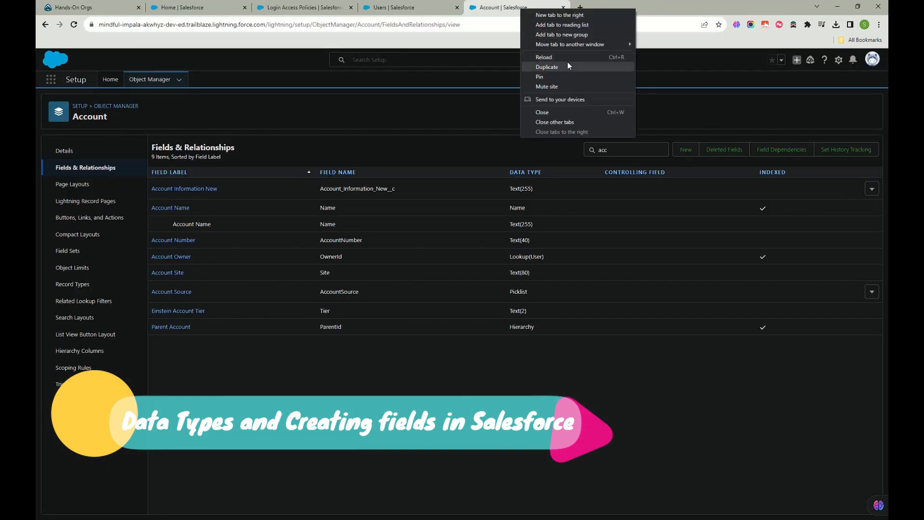
{"action": "left_click", "coordinate": [568, 63]}
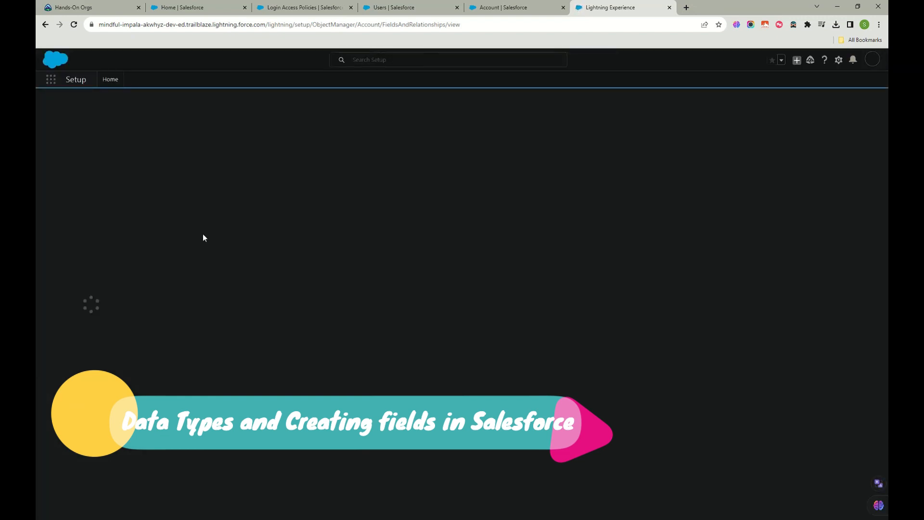
Step: Go to Accounts in the Sales app via the App Launcher search 'acc'
{"action": "left_click", "coordinate": [50, 79]}
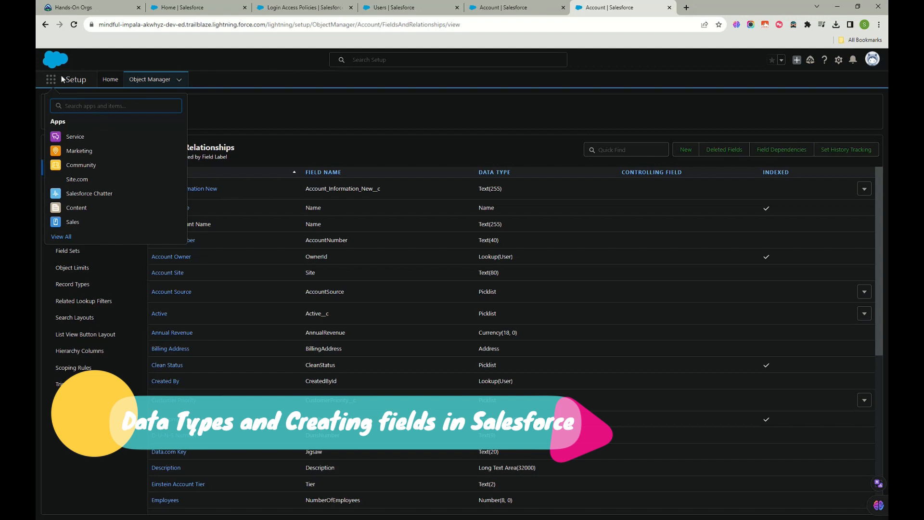
{"action": "left_click", "coordinate": [83, 106]}
{"action": "type", "text": "acc"}
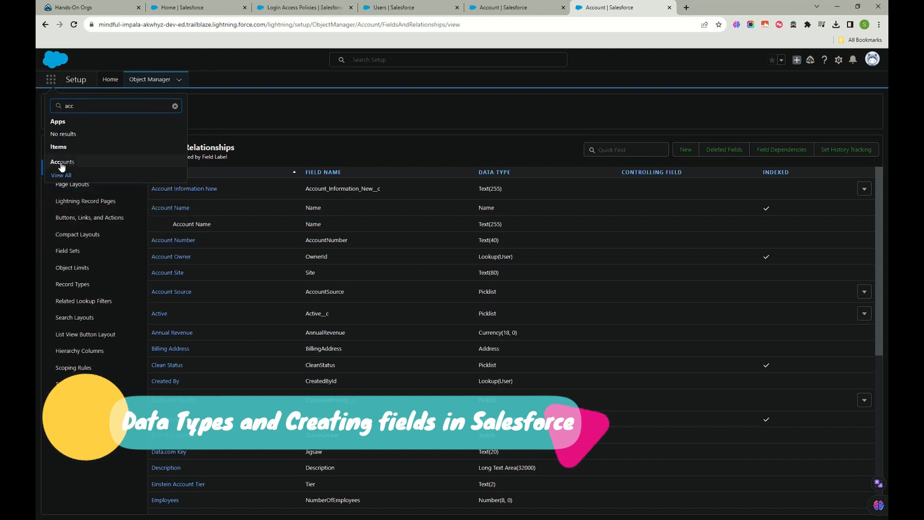
{"action": "left_click", "coordinate": [62, 163]}
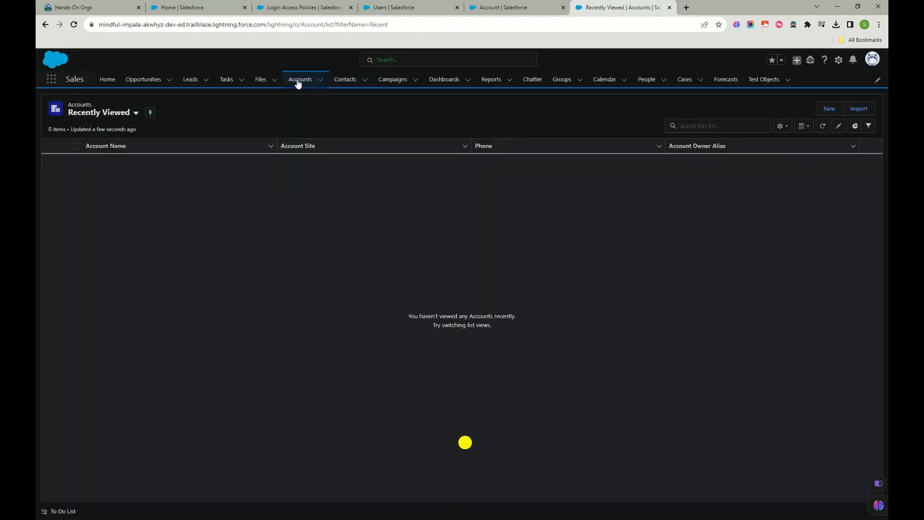
Step: Show All Accounts, add it to favorites, and open Burlington Textiles Corp of America
{"action": "left_click", "coordinate": [110, 117]}
{"action": "left_click", "coordinate": [108, 139]}
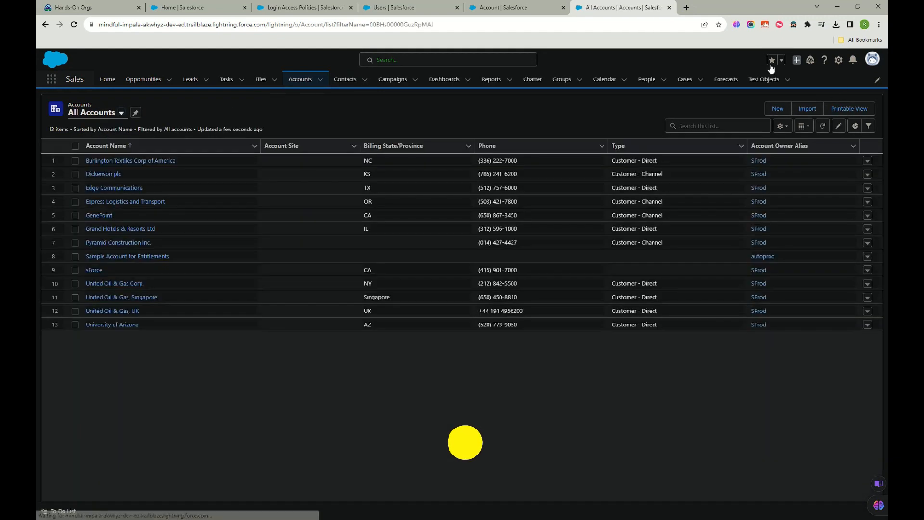
{"action": "left_click", "coordinate": [772, 60]}
{"action": "left_click", "coordinate": [780, 63]}
{"action": "left_click", "coordinate": [781, 63]}
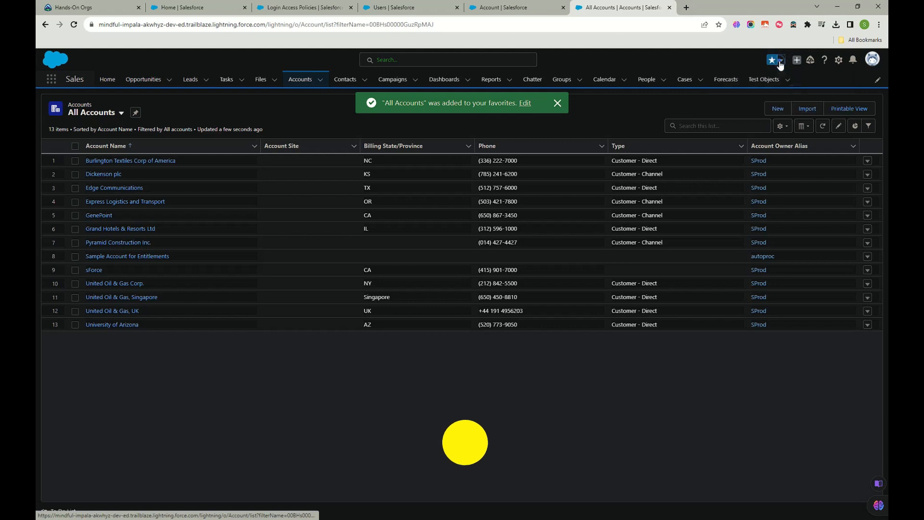
{"action": "left_click", "coordinate": [101, 160]}
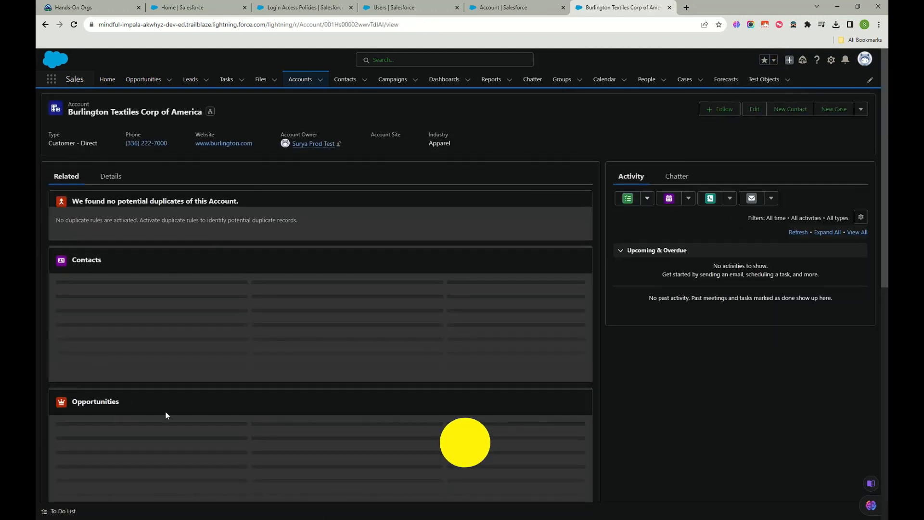
Step: On the Details tab, set Account Information New to 'Hi, this is a test ield' and save
{"action": "scroll", "coordinate": [218, 385], "scroll_direction": "down", "scroll_amount": 6}
{"action": "scroll", "coordinate": [123, 241], "scroll_direction": "up", "scroll_amount": 6}
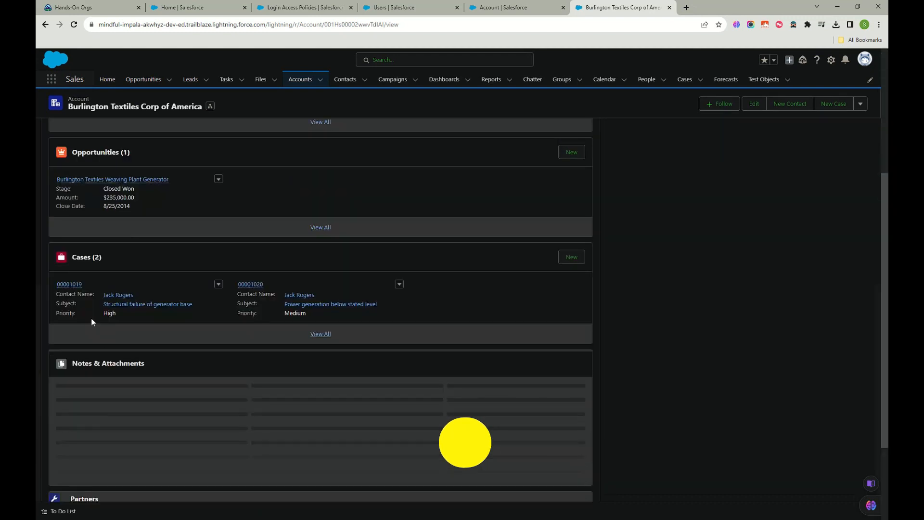
{"action": "left_click", "coordinate": [110, 175]}
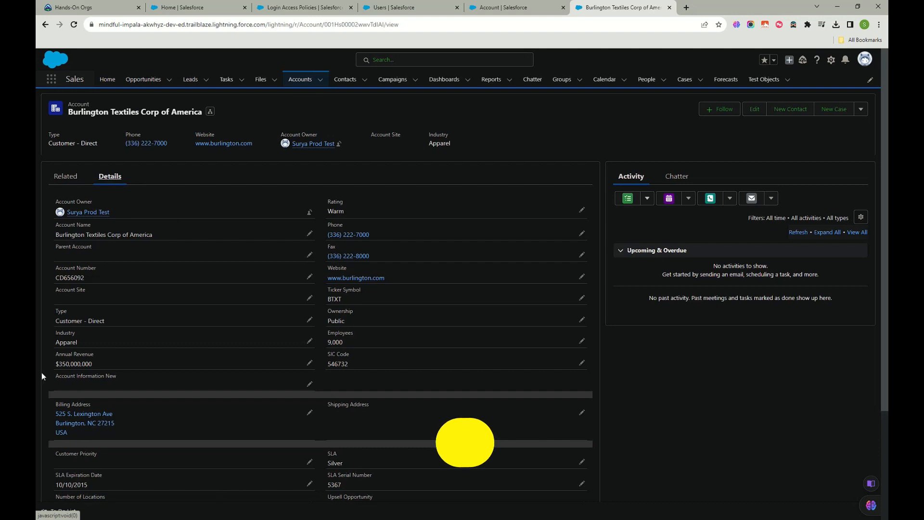
{"action": "left_click_drag", "start_coordinate": [54, 378], "coordinate": [117, 376]}
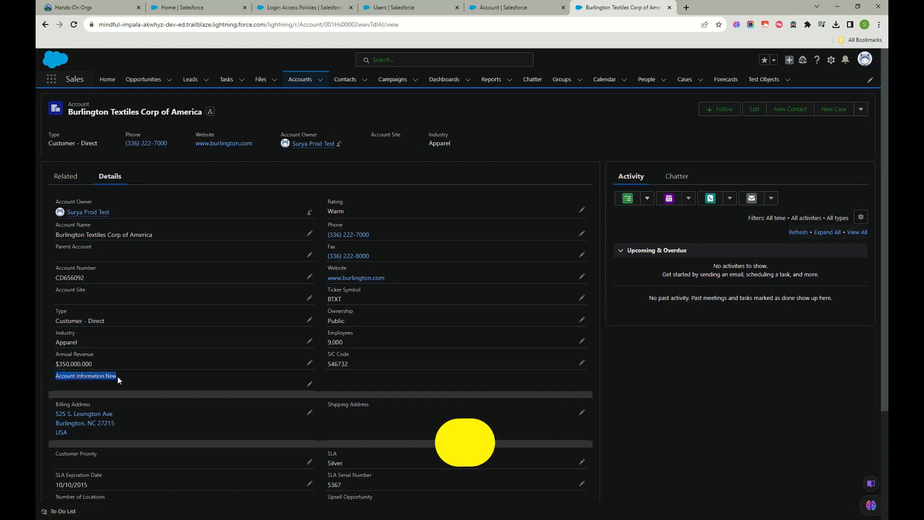
{"action": "left_click", "coordinate": [310, 385]}
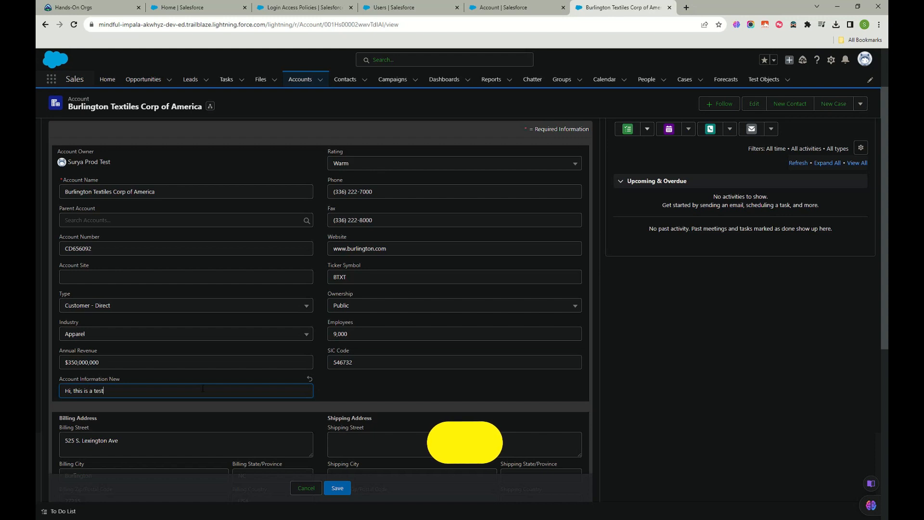
{"action": "left_click", "coordinate": [340, 489]}
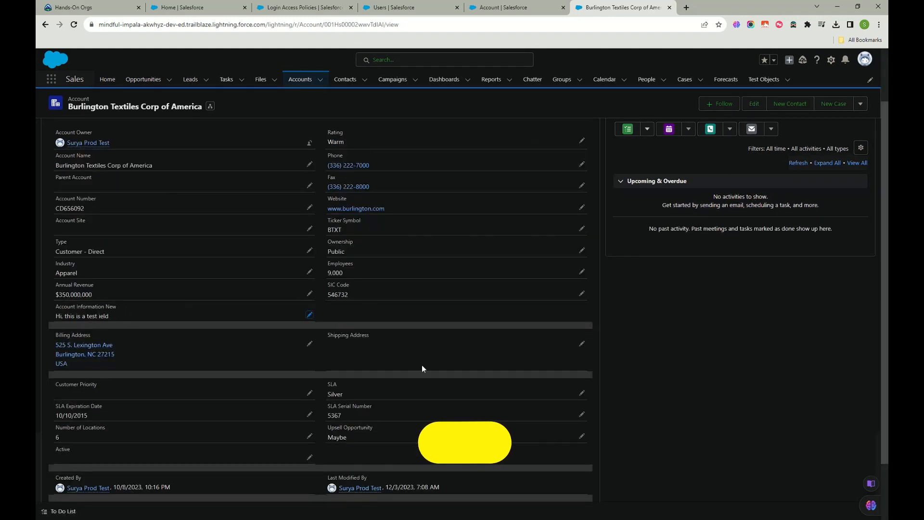
{"action": "scroll", "coordinate": [422, 368], "scroll_direction": "up", "scroll_amount": 3}
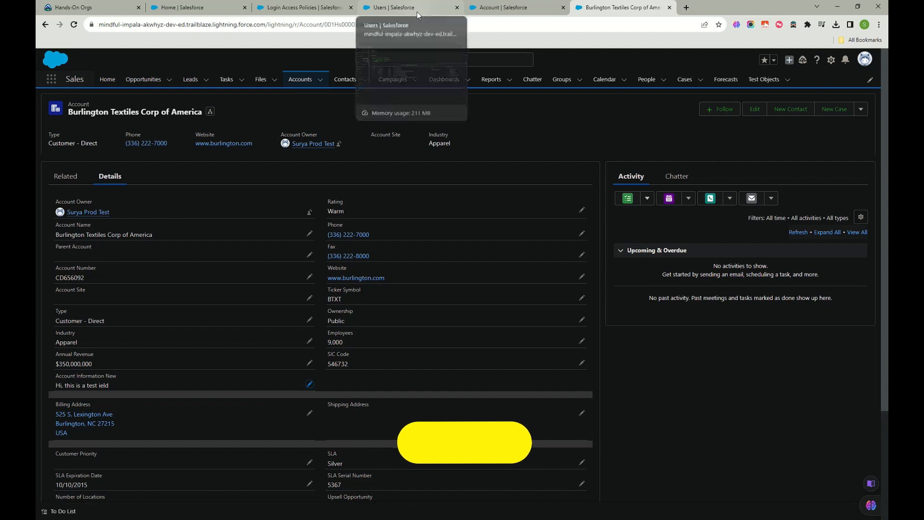
Step: Log in as the viewer test user from the All Users setup list
{"action": "left_click", "coordinate": [506, 8]}
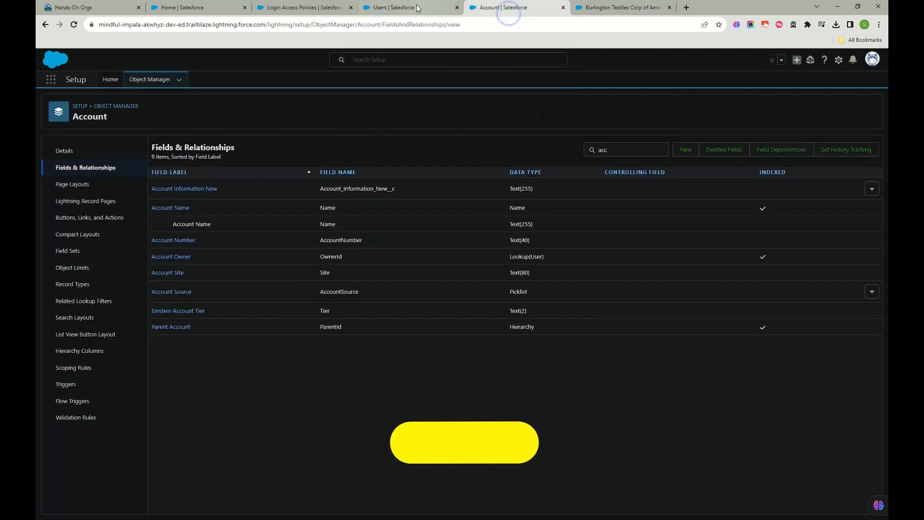
{"action": "left_click", "coordinate": [591, 9]}
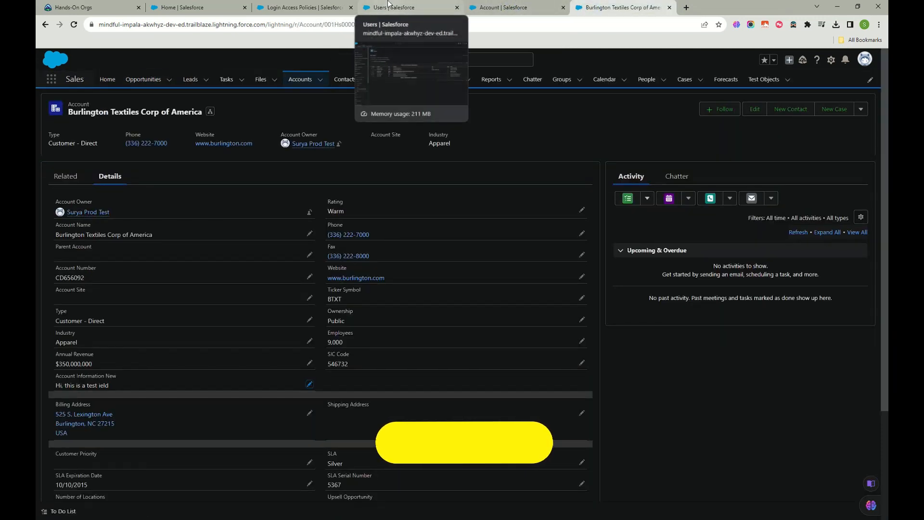
{"action": "left_click", "coordinate": [389, 4]}
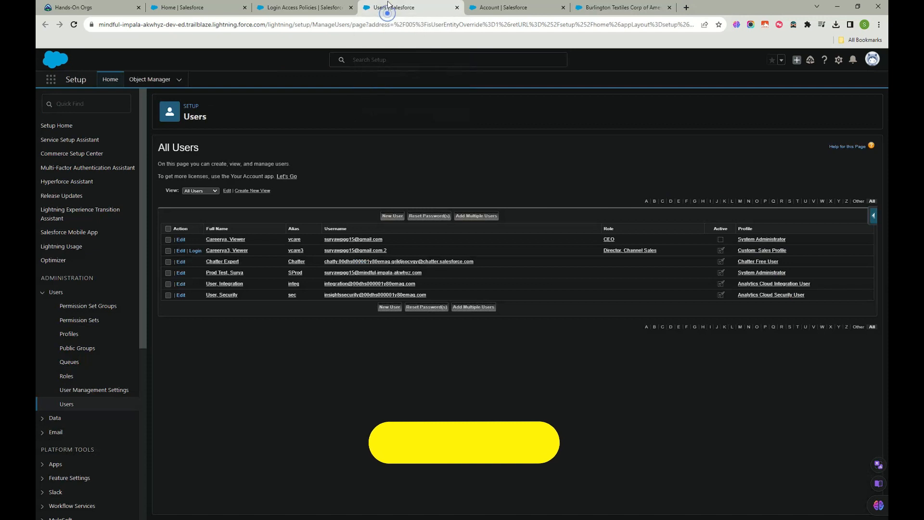
{"action": "left_click", "coordinate": [195, 251]}
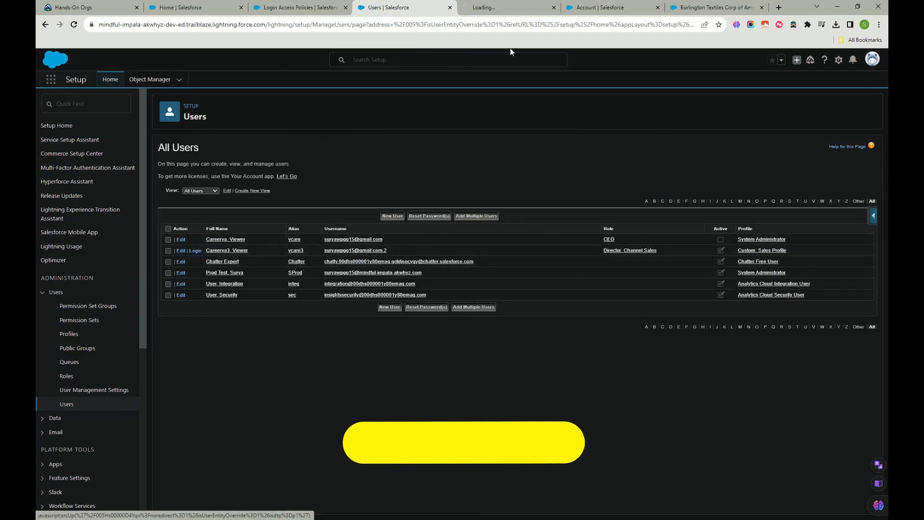
{"action": "left_click", "coordinate": [499, 10]}
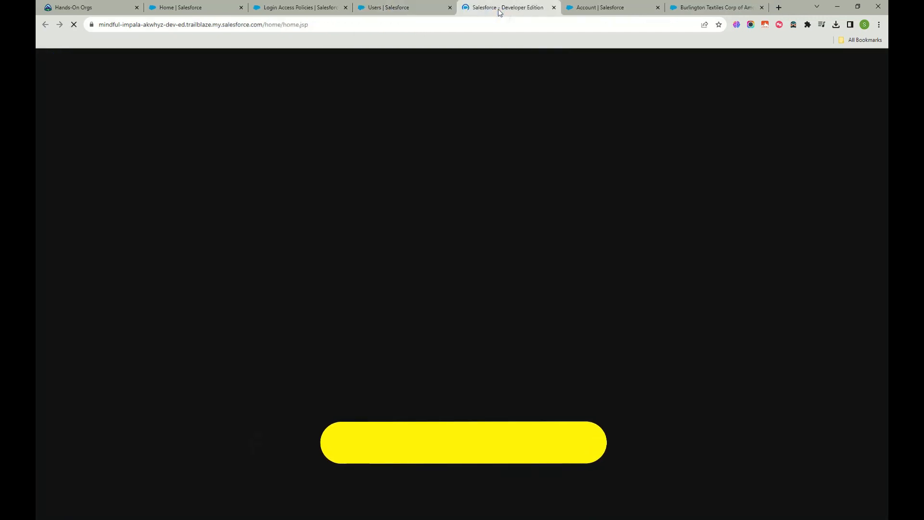
Step: Duplicate the Burlington Lightning record tab to see the 'You can't access Lightning Experience' notice
{"action": "right_click", "coordinate": [734, 8]}
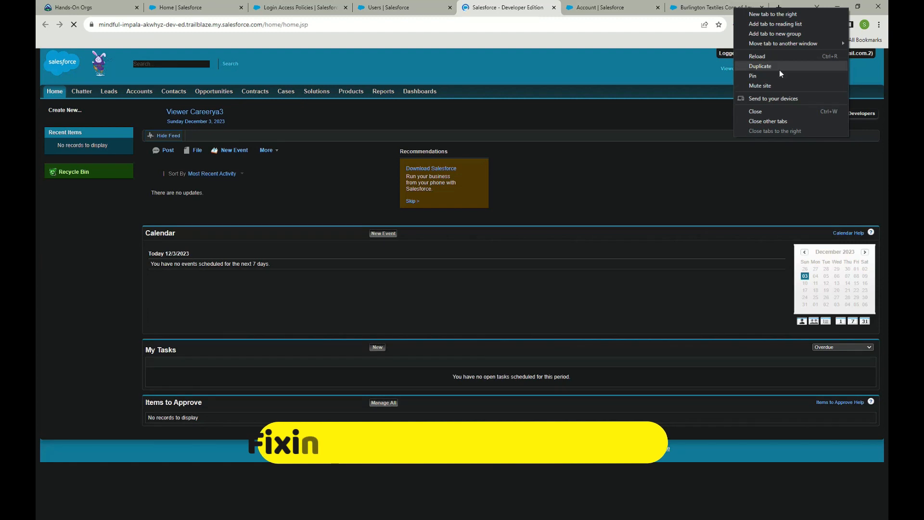
{"action": "left_click", "coordinate": [780, 72]}
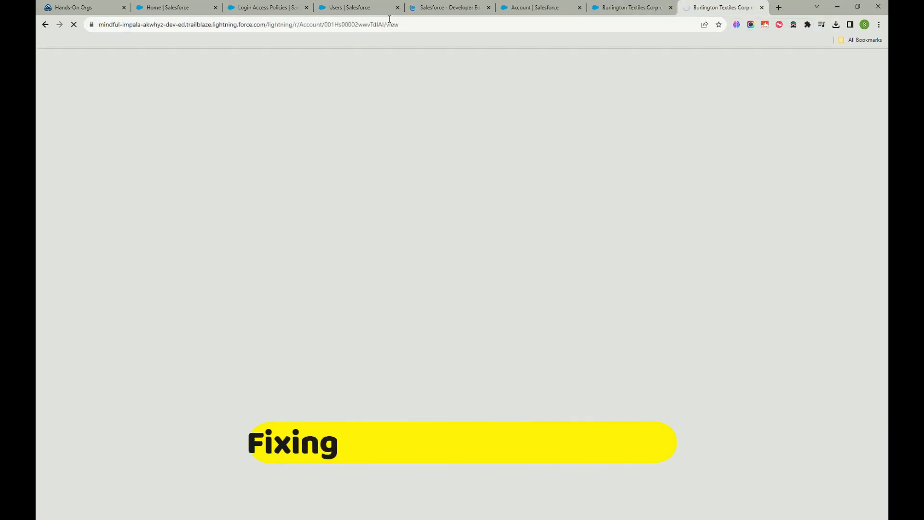
{"action": "left_click", "coordinate": [444, 7]}
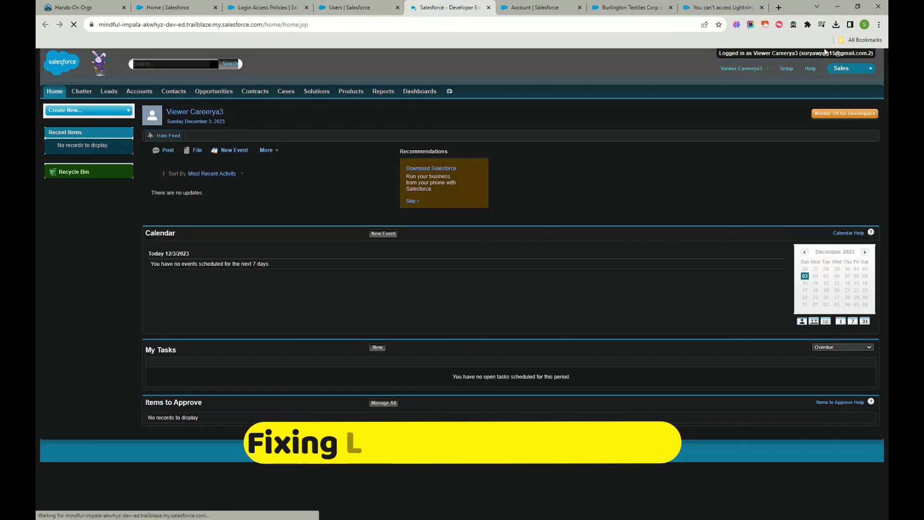
{"action": "left_click", "coordinate": [347, 7]}
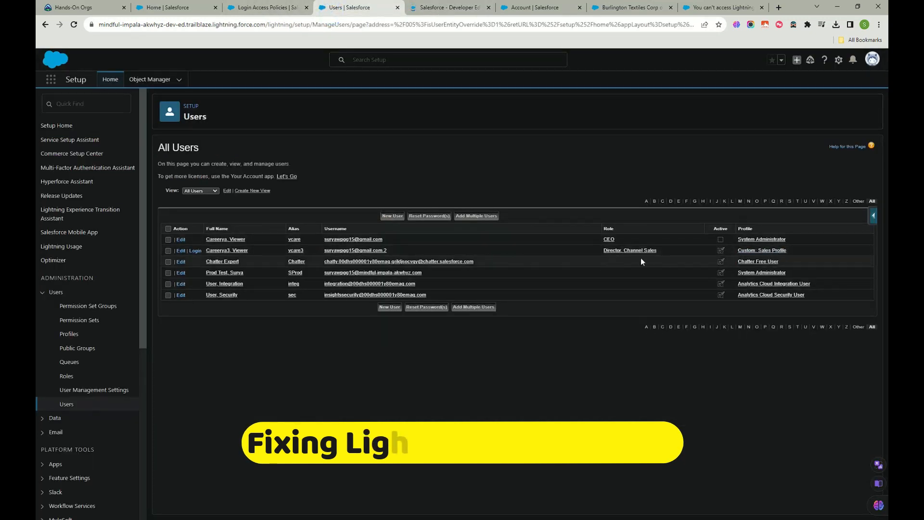
{"action": "left_click", "coordinate": [712, 10]}
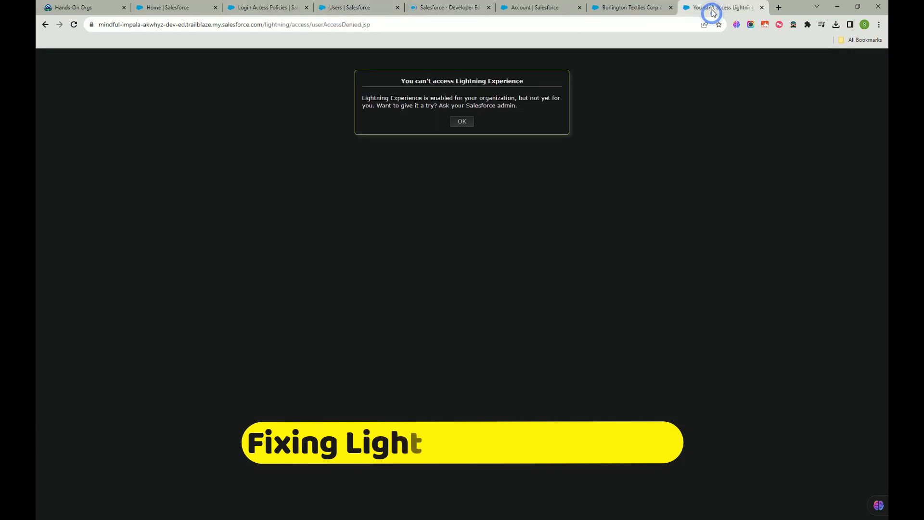
Step: Dismiss the Lightning notice and open Burlington Textiles Corp of America from Classic's All Accounts view
{"action": "left_click", "coordinate": [462, 122]}
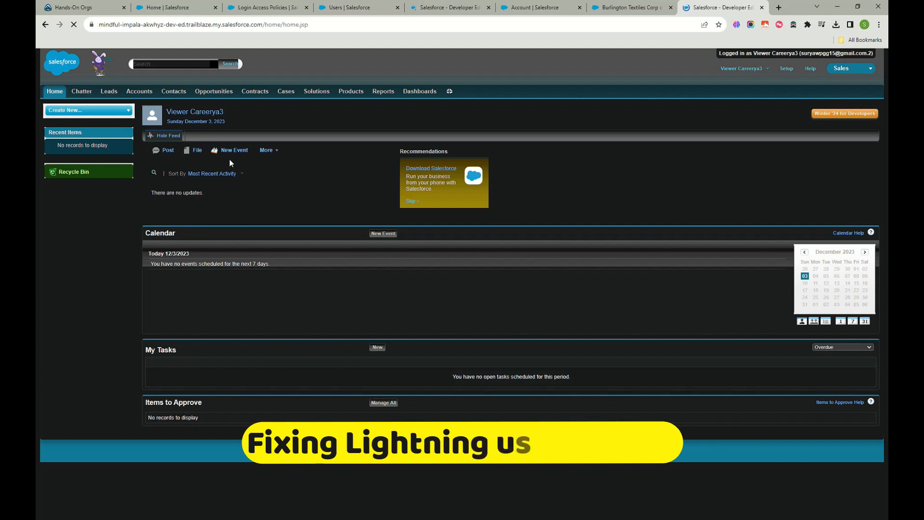
{"action": "left_click", "coordinate": [754, 69]}
{"action": "left_click", "coordinate": [754, 69]}
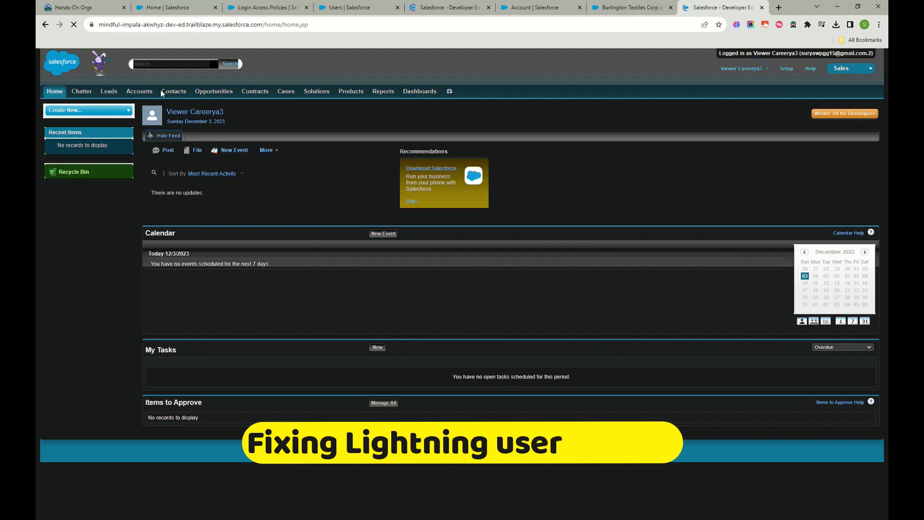
{"action": "left_click", "coordinate": [140, 92]}
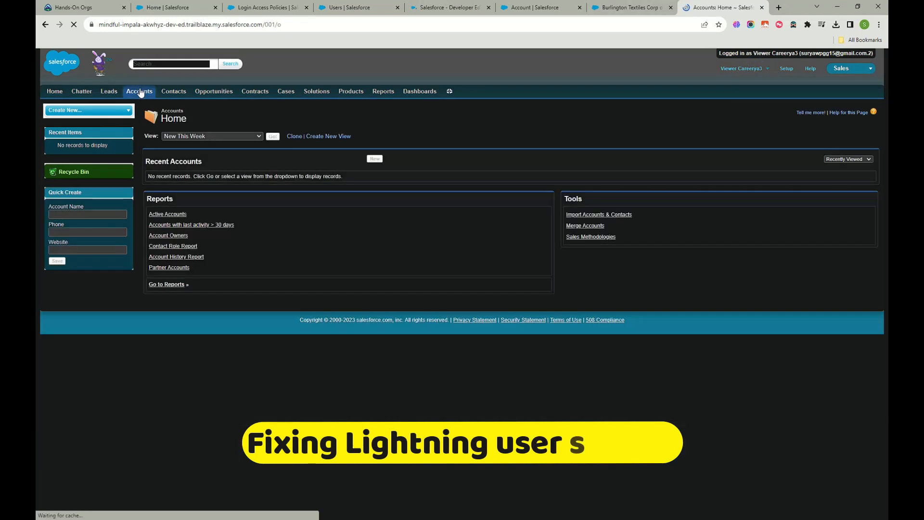
{"action": "left_click", "coordinate": [206, 135]}
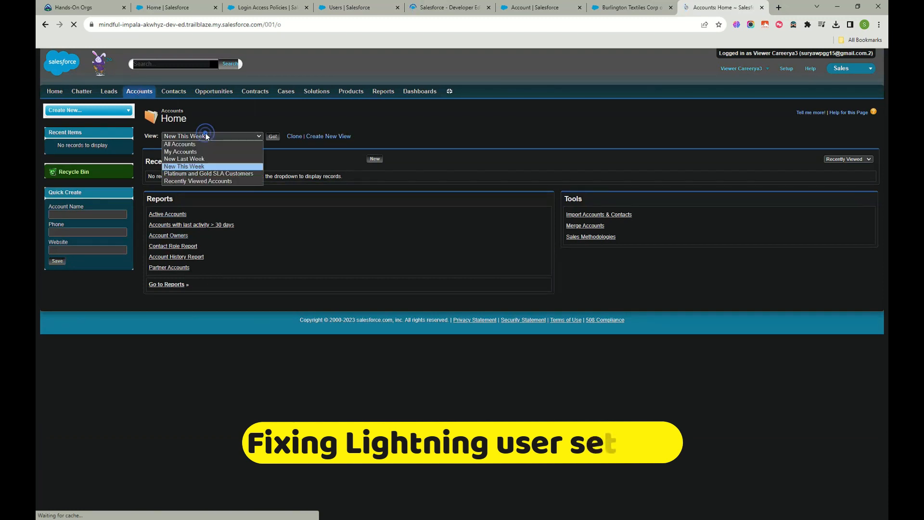
{"action": "left_click", "coordinate": [201, 144]}
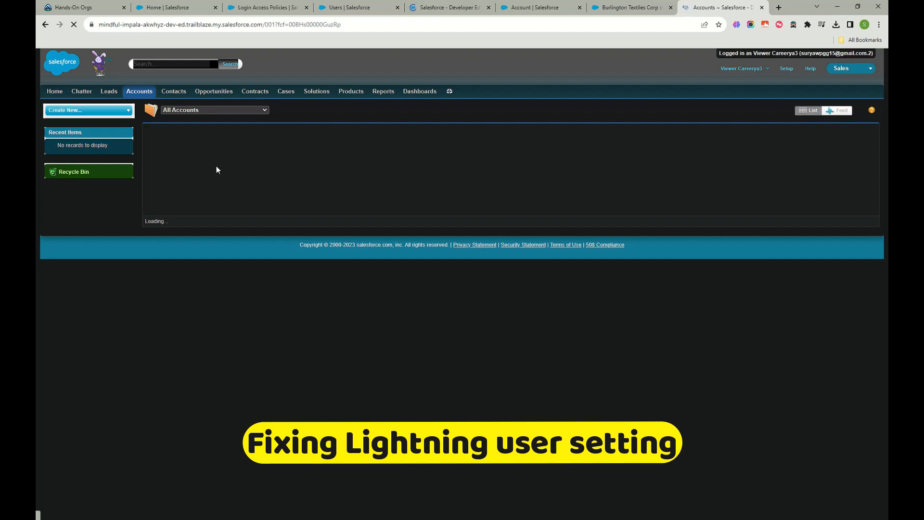
{"action": "left_click", "coordinate": [200, 110]}
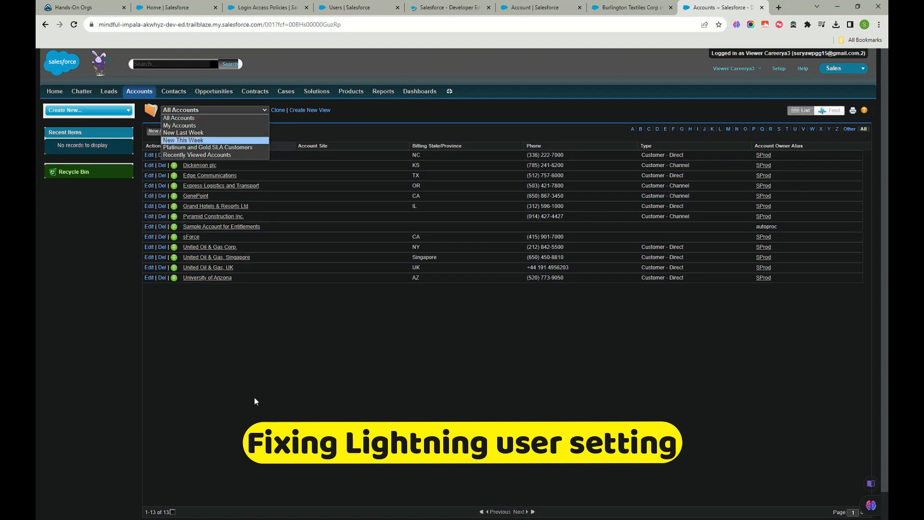
{"action": "left_click", "coordinate": [252, 454]}
{"action": "left_click", "coordinate": [207, 156]}
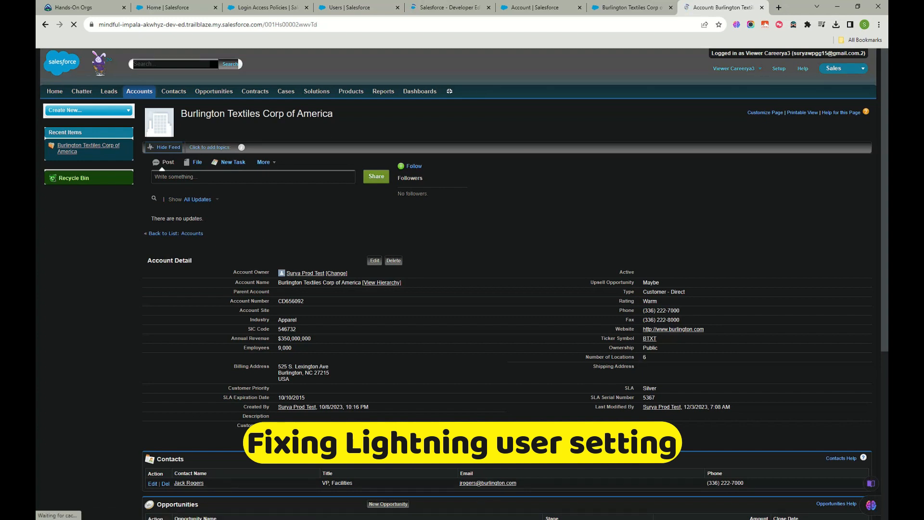
{"action": "left_click", "coordinate": [616, 8]}
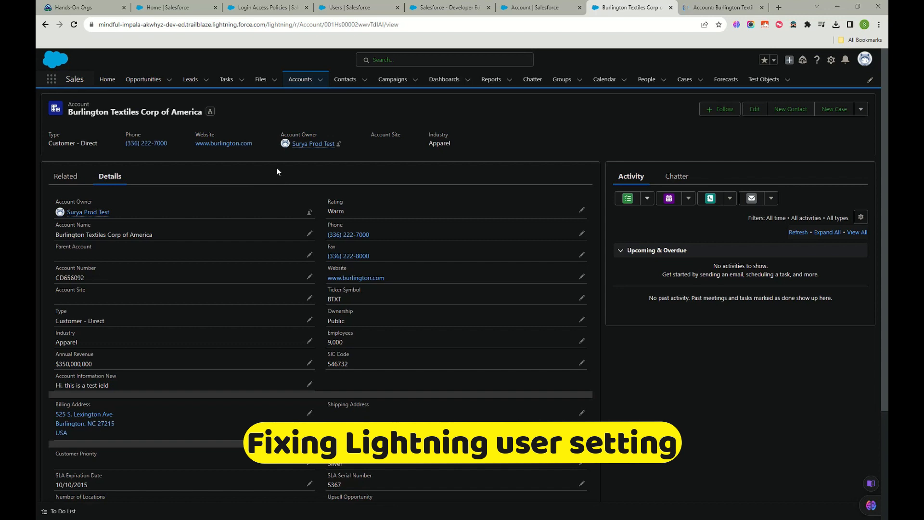
{"action": "mouse_move", "coordinate": [442, 258]}
{"action": "left_mouse_down"}
{"action": "mouse_move", "coordinate": [505, 259]}
{"action": "mouse_move", "coordinate": [604, 231]}
{"action": "mouse_move", "coordinate": [650, 254]}
{"action": "left_mouse_up"}
{"action": "left_click_drag", "start_coordinate": [525, 226], "coordinate": [570, 189]}
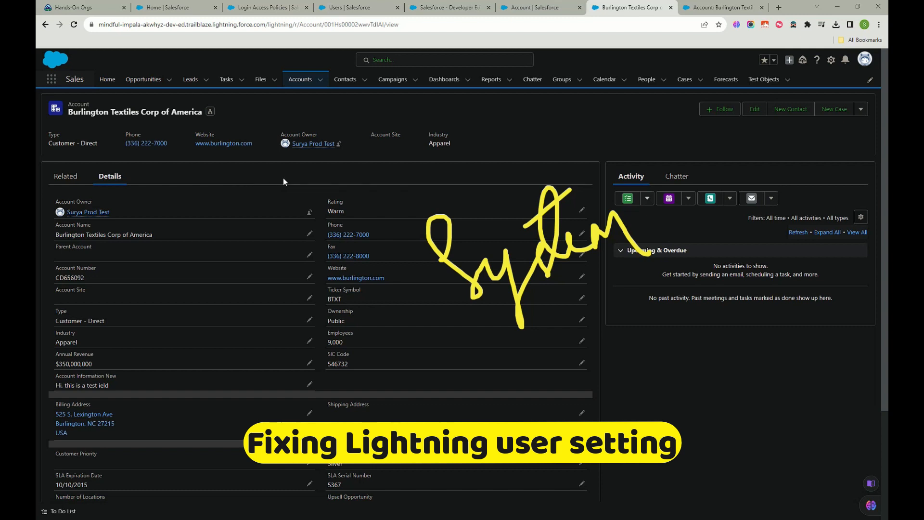
{"action": "left_click", "coordinate": [737, 6]}
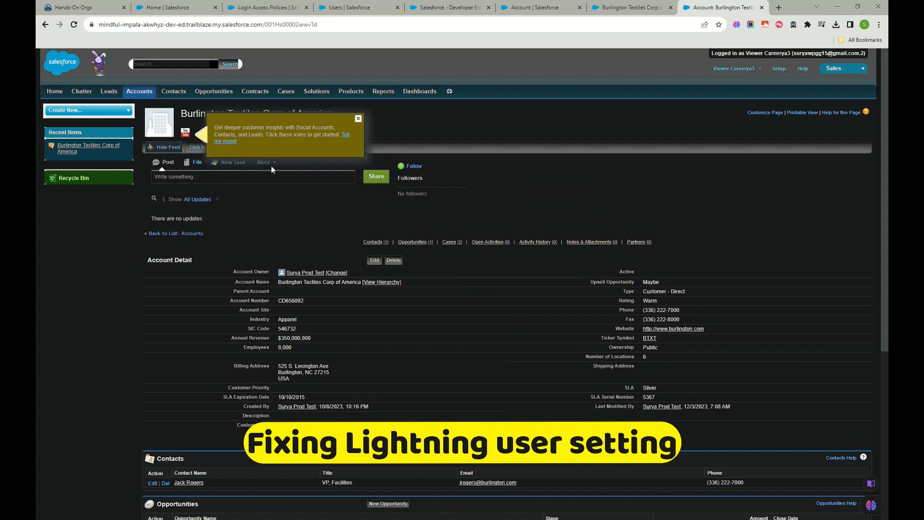
{"action": "mouse_move", "coordinate": [503, 167]}
{"action": "left_mouse_down"}
{"action": "mouse_move", "coordinate": [537, 198]}
{"action": "mouse_move", "coordinate": [570, 139]}
{"action": "mouse_move", "coordinate": [641, 159]}
{"action": "mouse_move", "coordinate": [693, 212]}
{"action": "mouse_move", "coordinate": [703, 152]}
{"action": "mouse_move", "coordinate": [793, 150]}
{"action": "left_mouse_up"}
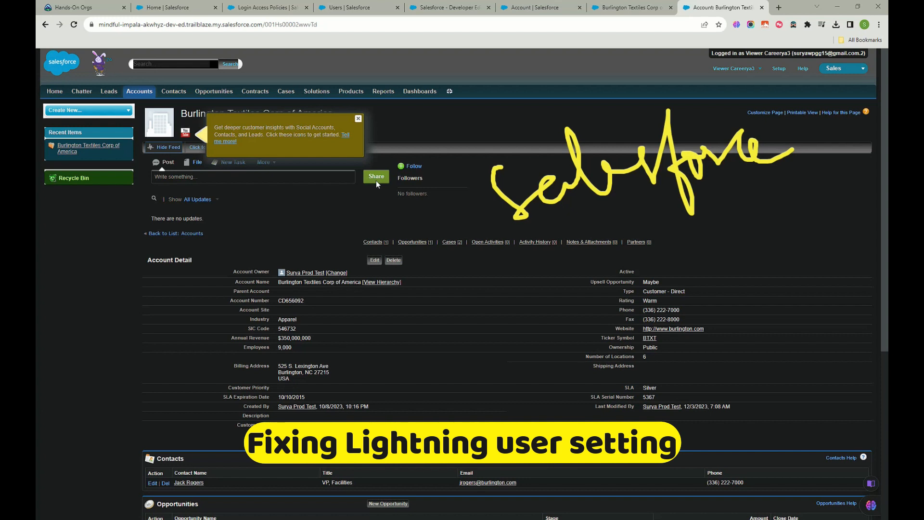
{"action": "key", "text": "Escape"}
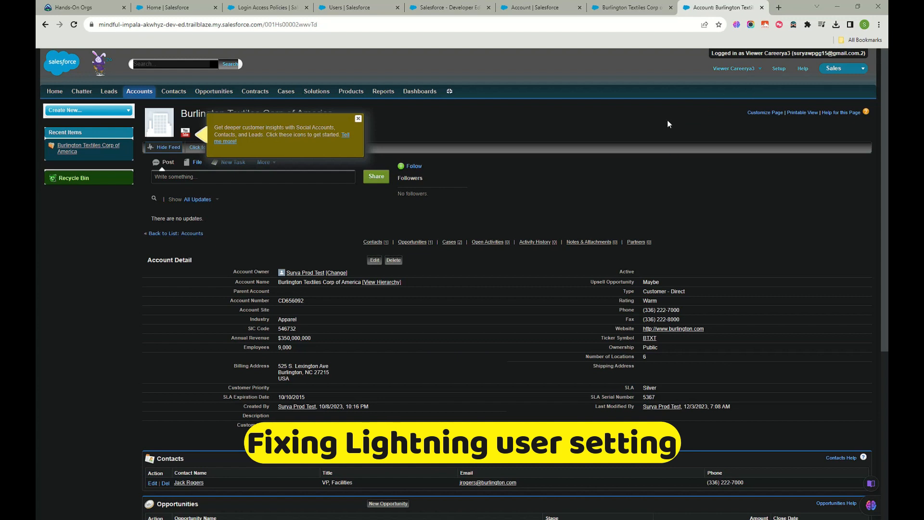
Step: Log the viewer user out of Classic and dismiss the Windows Hello prompt
{"action": "left_click", "coordinate": [628, 7]}
{"action": "left_click", "coordinate": [524, 8]}
{"action": "left_click", "coordinate": [453, 7]}
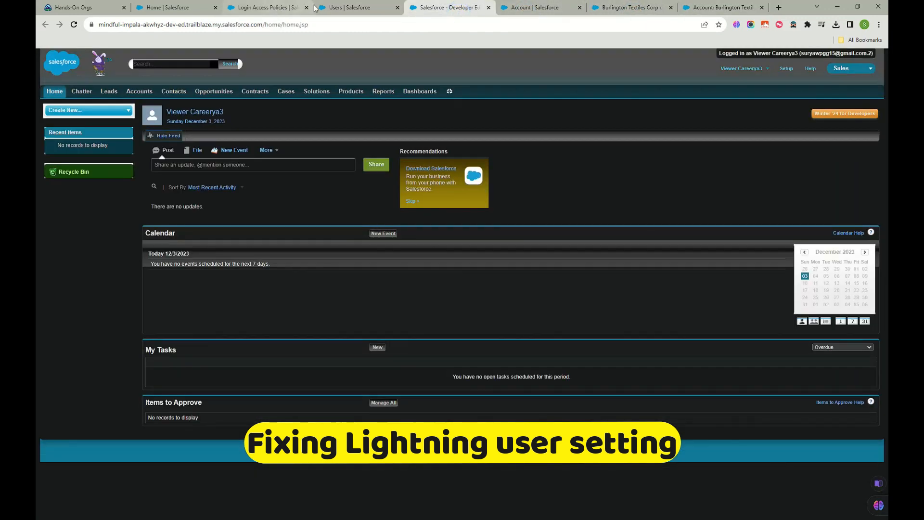
{"action": "left_click", "coordinate": [750, 69]}
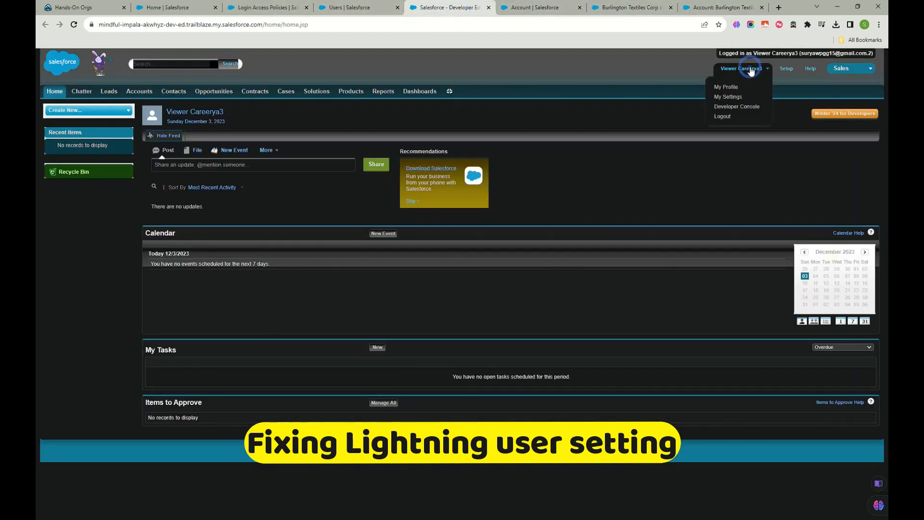
{"action": "left_click", "coordinate": [724, 116]}
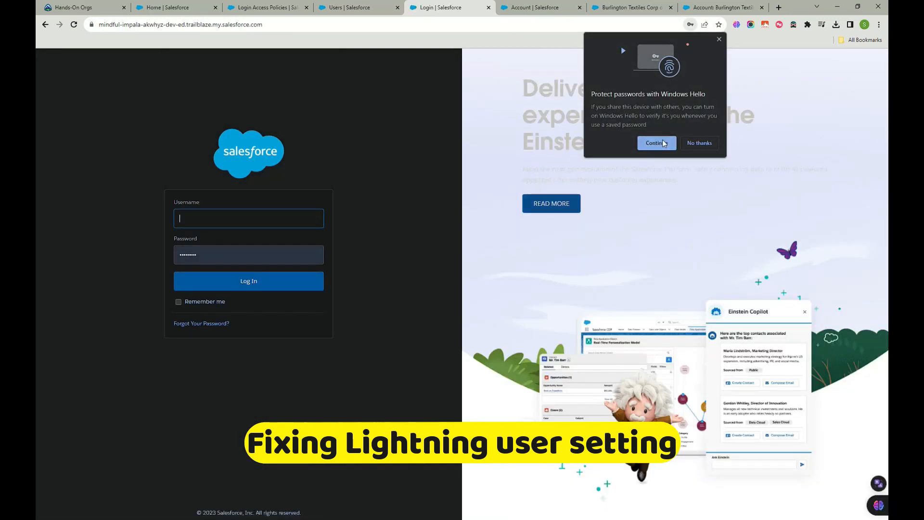
{"action": "left_click", "coordinate": [674, 144]}
Step: Open the viewer user's login from All Users in a separate tab
{"action": "left_click", "coordinate": [548, 7]}
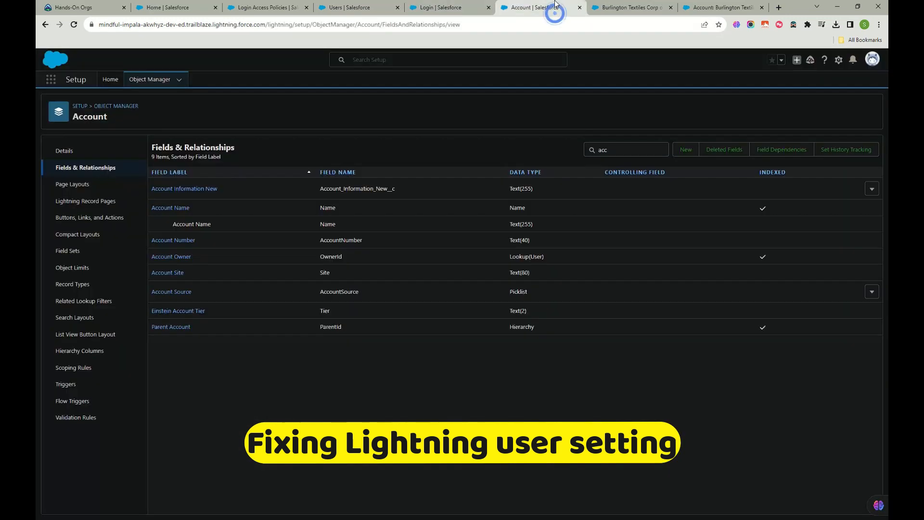
{"action": "left_click", "coordinate": [355, 8]}
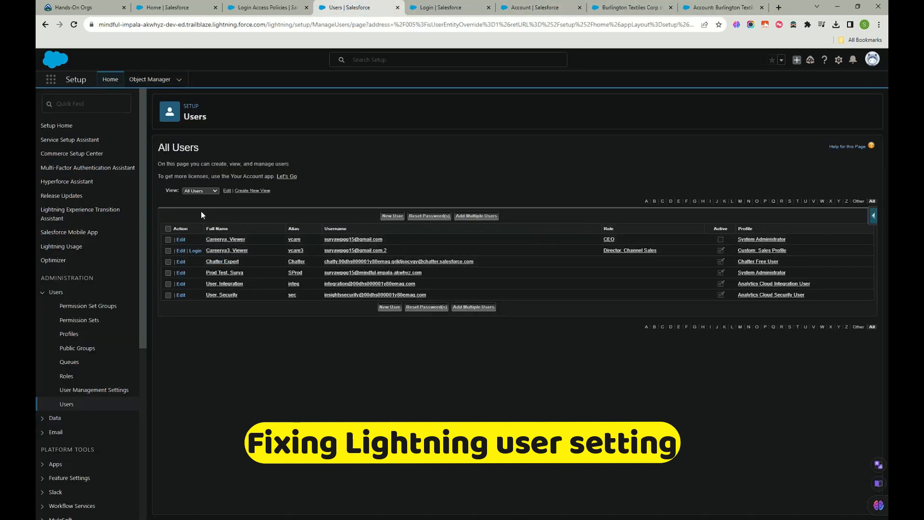
{"action": "middle_click", "coordinate": [195, 251]}
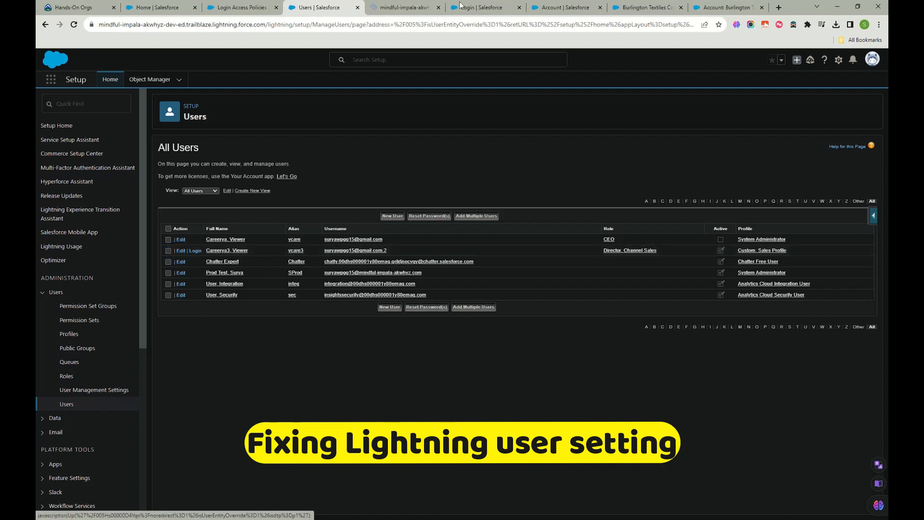
{"action": "left_click", "coordinate": [385, 9]}
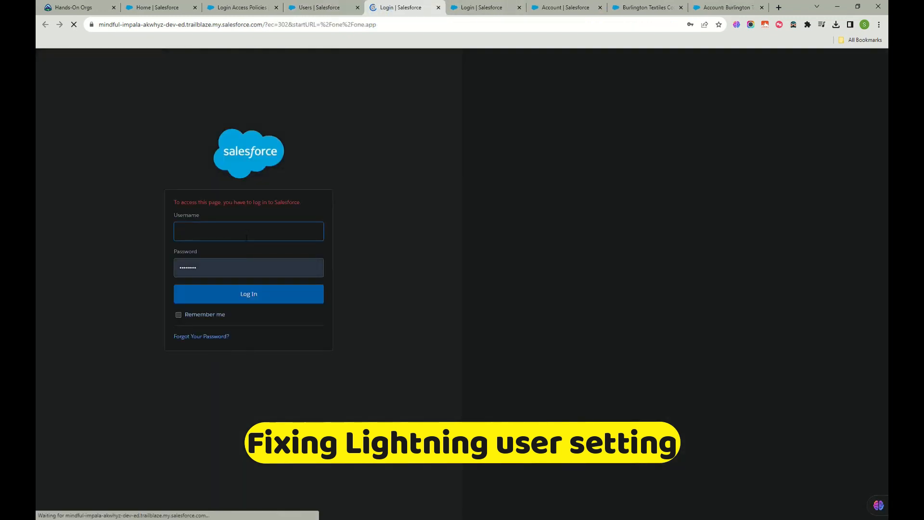
{"action": "left_click", "coordinate": [239, 236]}
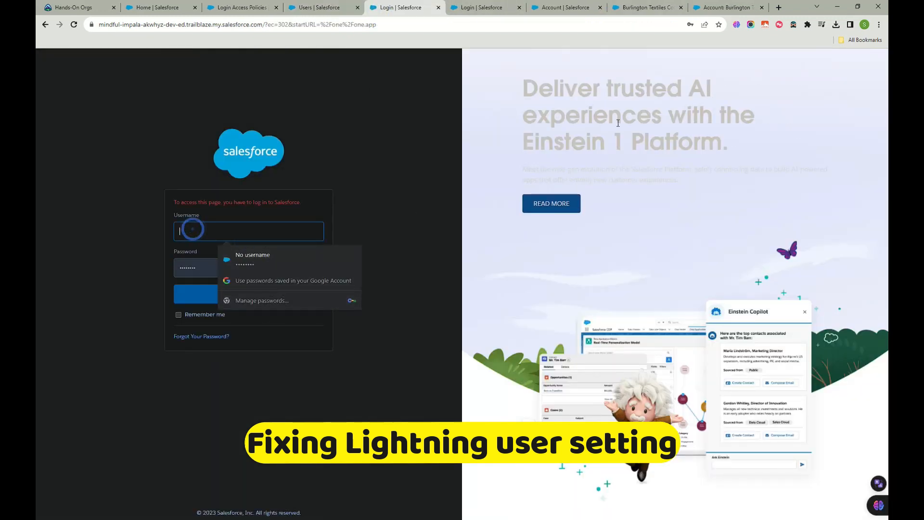
Step: Open the Trailhead Hands-On Orgs page from the bookmarks in a new tab
{"action": "left_click", "coordinate": [780, 8]}
{"action": "left_click", "coordinate": [855, 40]}
{"action": "left_click", "coordinate": [741, 86]}
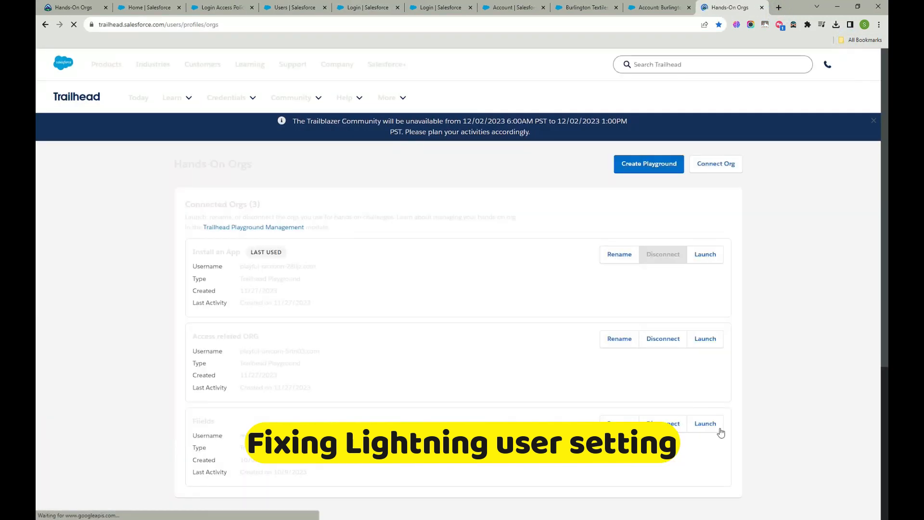
Step: Launch the third playground org, reload the login page, and log back in after the session ended
{"action": "left_click", "coordinate": [700, 422]}
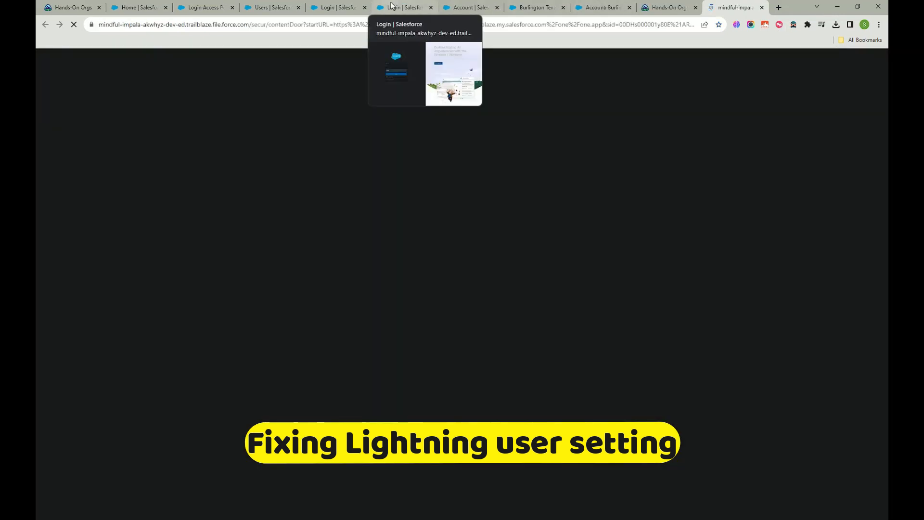
{"action": "left_click", "coordinate": [420, 4]}
{"action": "left_click", "coordinate": [44, 24]}
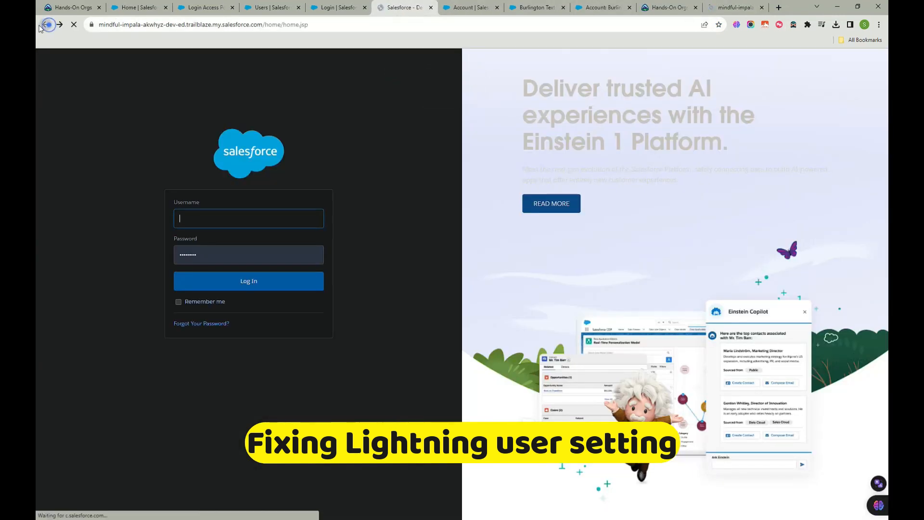
{"action": "left_click", "coordinate": [735, 8]}
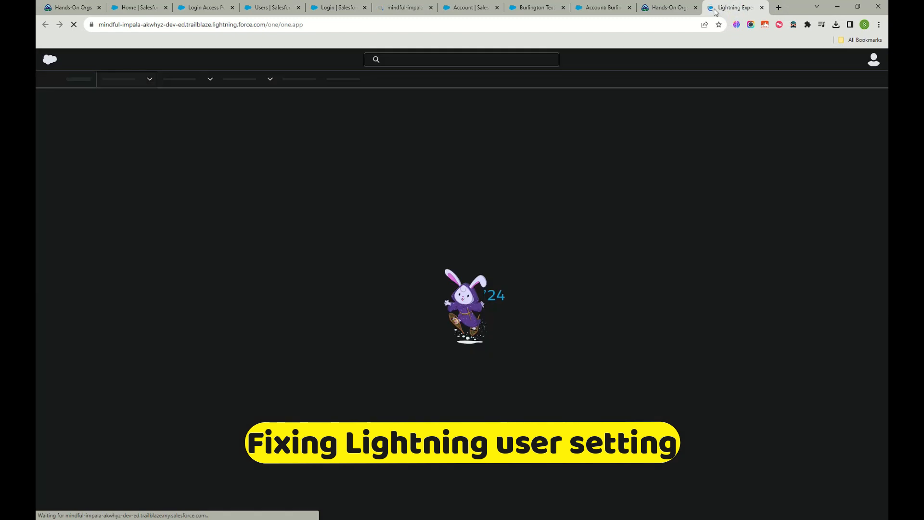
{"action": "left_click", "coordinate": [394, 9]}
{"action": "left_click", "coordinate": [745, 5]}
{"action": "left_click", "coordinate": [503, 310]}
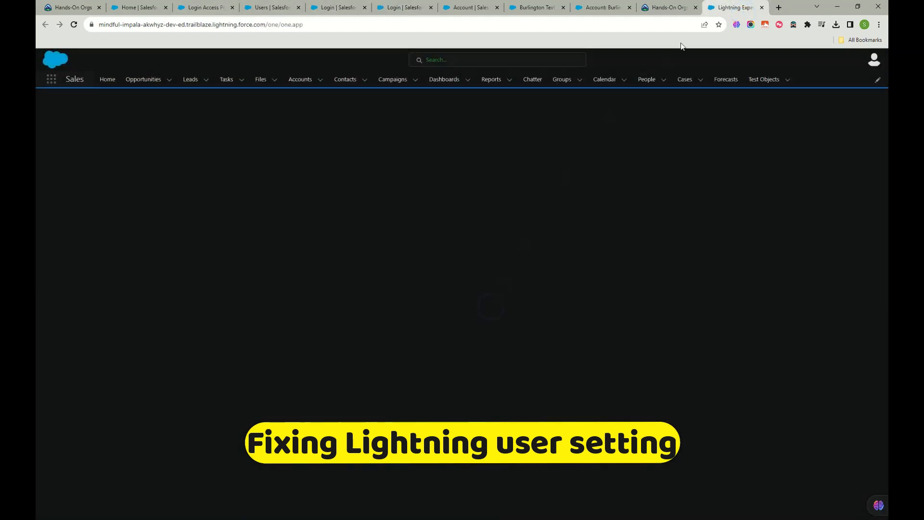
Step: Relaunch the hands-on org from Hands-On Orgs, then go back on the Salesforce login tab
{"action": "left_click", "coordinate": [672, 9]}
{"action": "left_click", "coordinate": [704, 423]}
{"action": "left_click", "coordinate": [722, 6]}
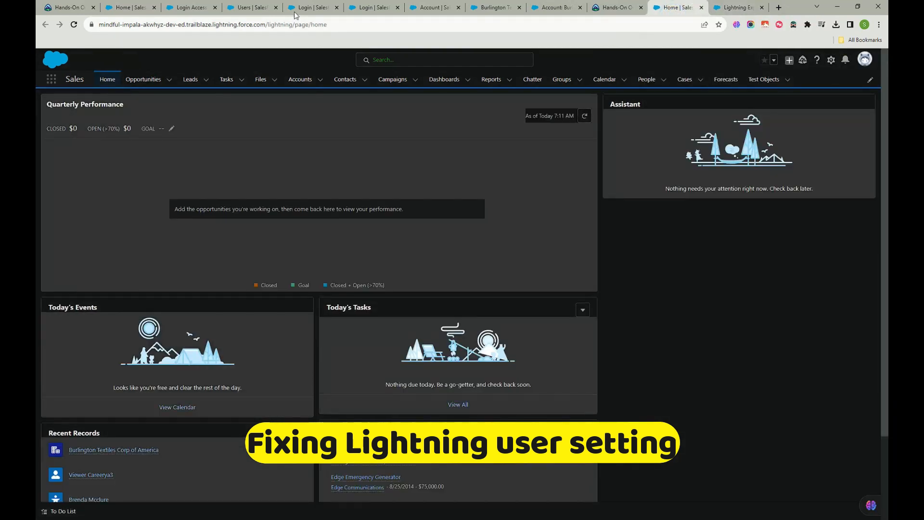
{"action": "left_click", "coordinate": [297, 10]}
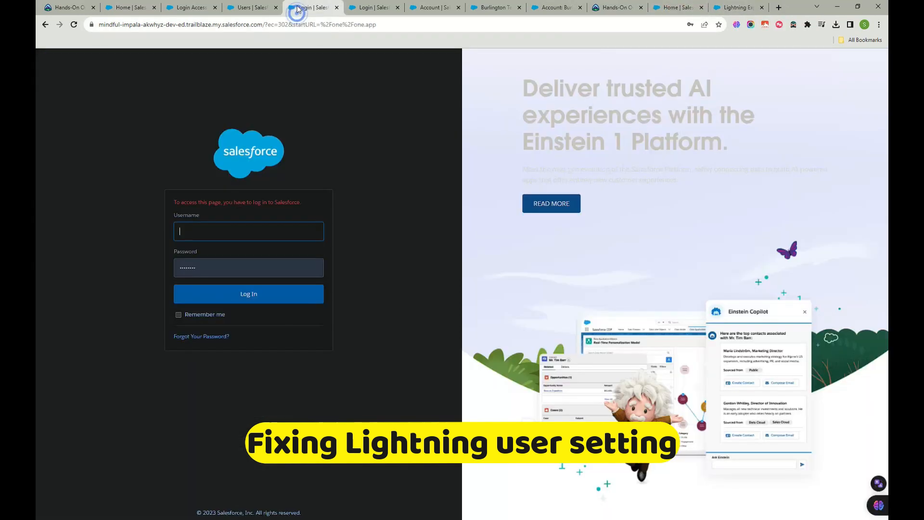
{"action": "left_click", "coordinate": [45, 25]}
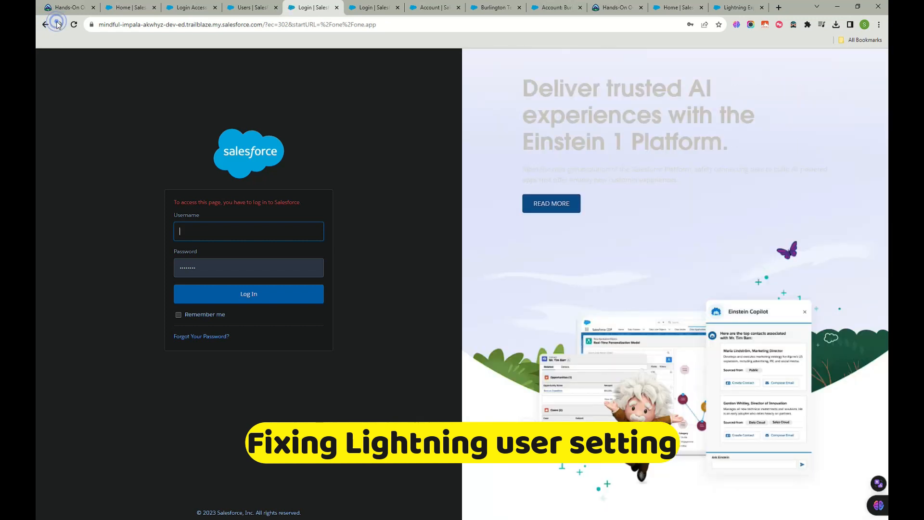
Step: Close the Login tab and open the Director, Channel Sales user's edit form in a new tab
{"action": "left_click", "coordinate": [337, 7]}
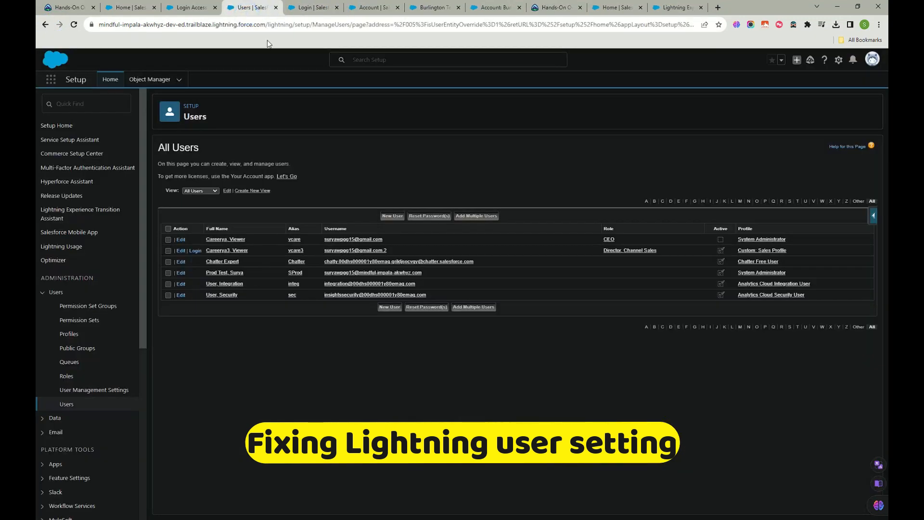
{"action": "left_click", "coordinate": [178, 252], "text": "ctrl"}
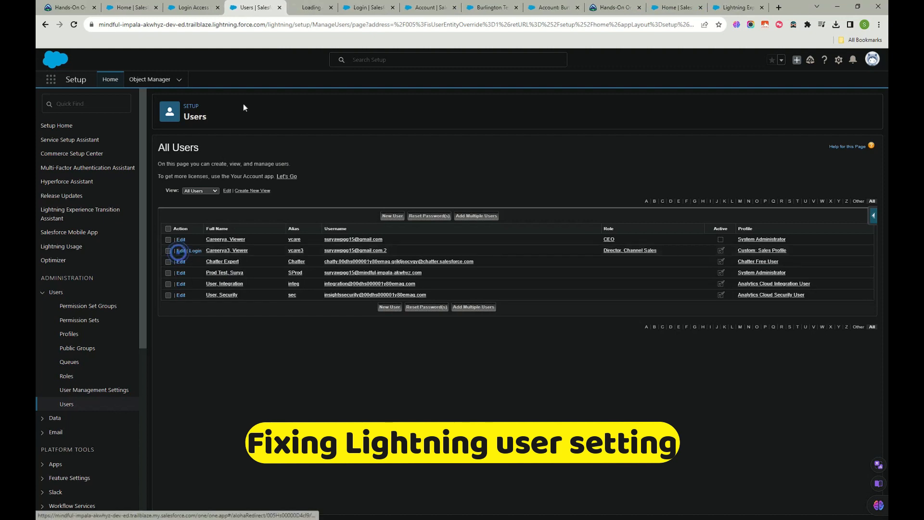
{"action": "left_click", "coordinate": [312, 8]}
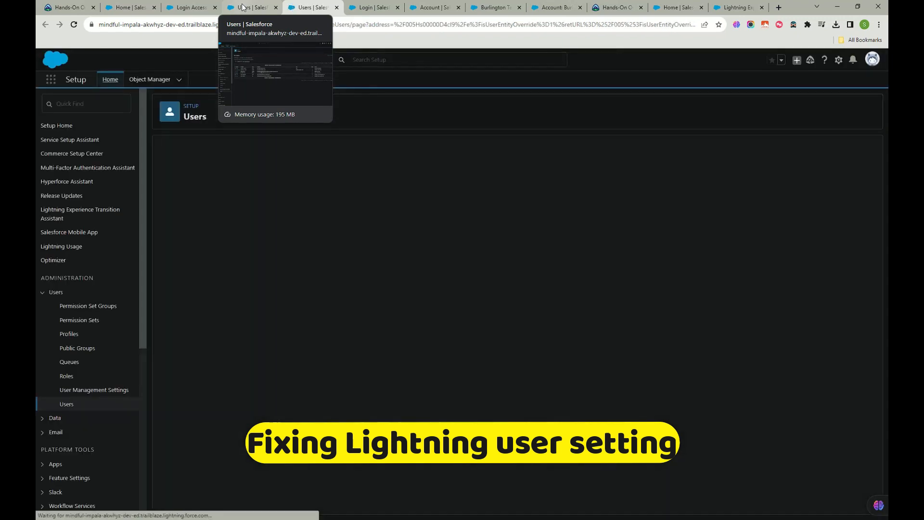
{"action": "left_click", "coordinate": [247, 10]}
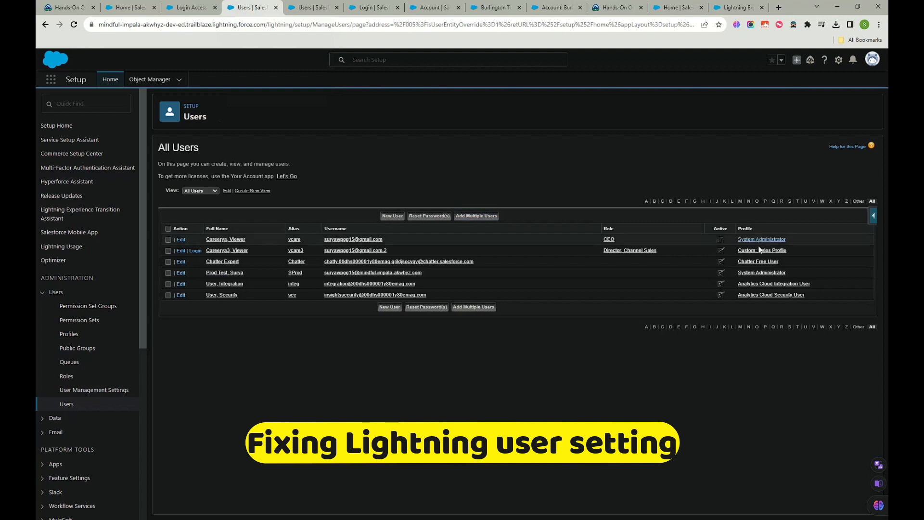
{"action": "left_click", "coordinate": [312, 8]}
{"action": "left_click", "coordinate": [246, 8]}
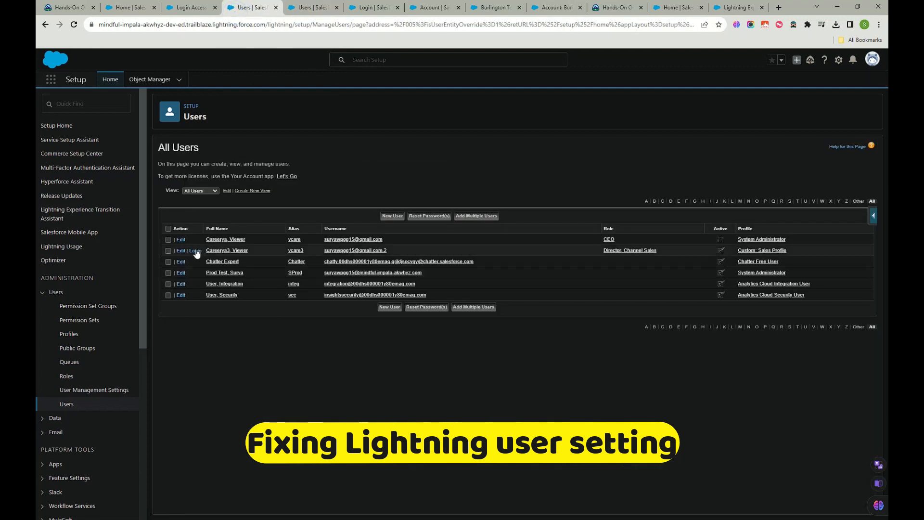
{"action": "left_click", "coordinate": [308, 8]}
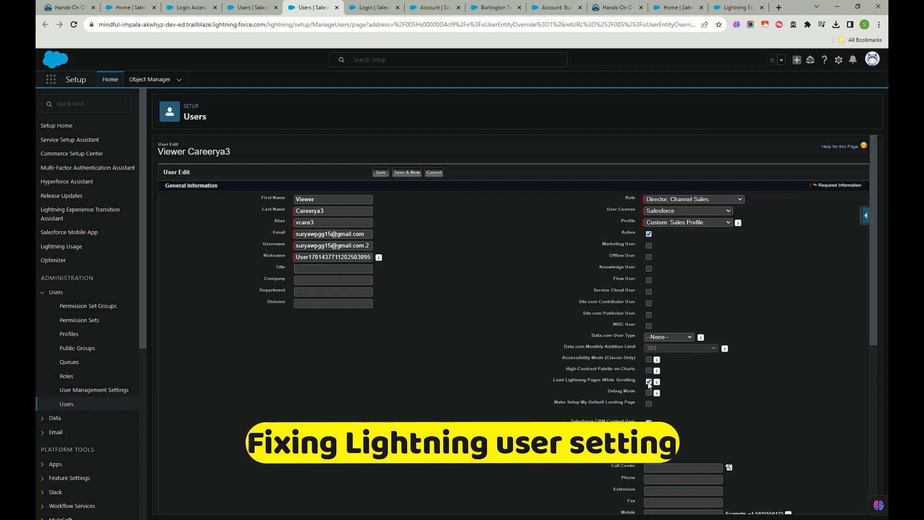
Step: Search the User Edit form for 'light', then cancel back to the All Users list
{"action": "scroll", "coordinate": [644, 406], "scroll_direction": "down", "scroll_amount": 1}
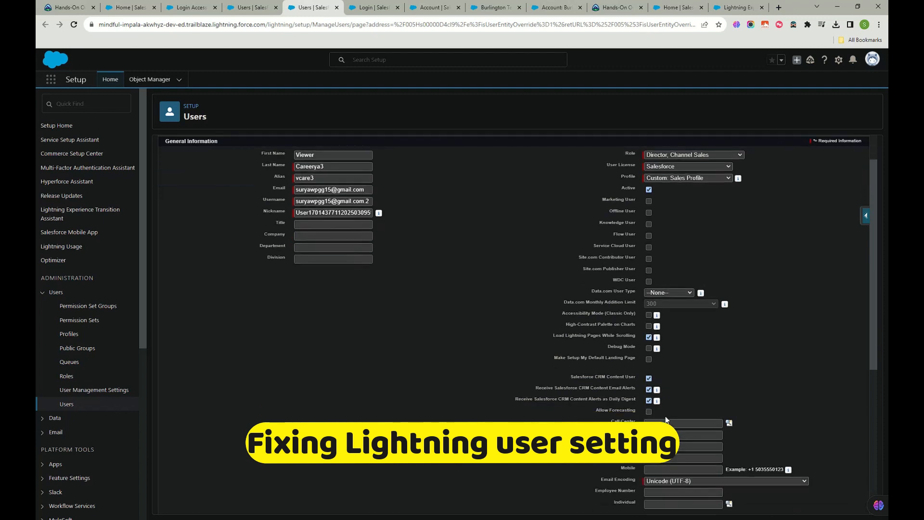
{"action": "key", "text": "ctrl+f"}
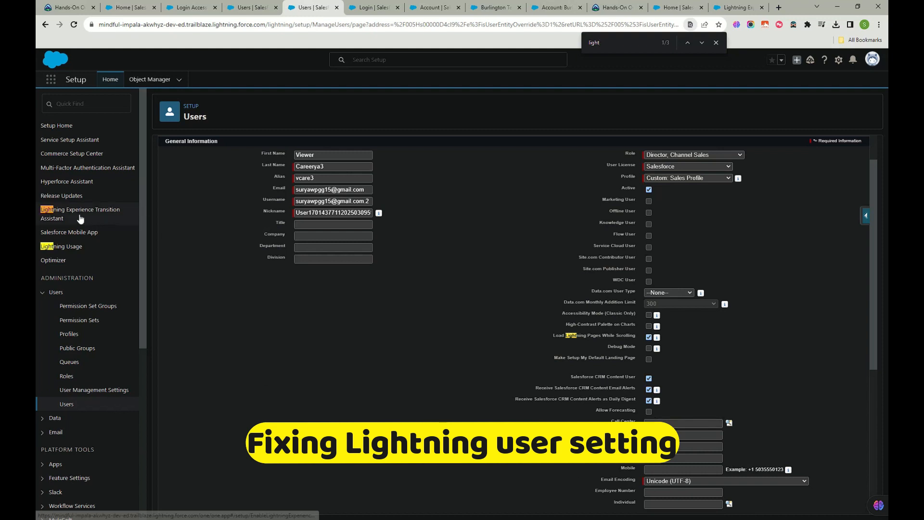
{"action": "scroll", "coordinate": [210, 330], "scroll_direction": "up", "scroll_amount": 2}
{"action": "left_click", "coordinate": [435, 173]}
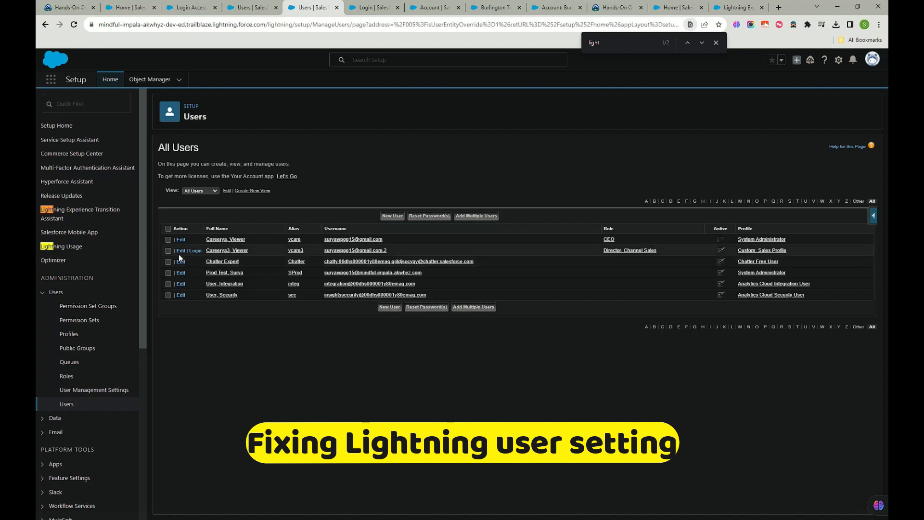
Step: Go from All Users to the user's detail page and edit its permission set assignments
{"action": "left_click", "coordinate": [178, 252]}
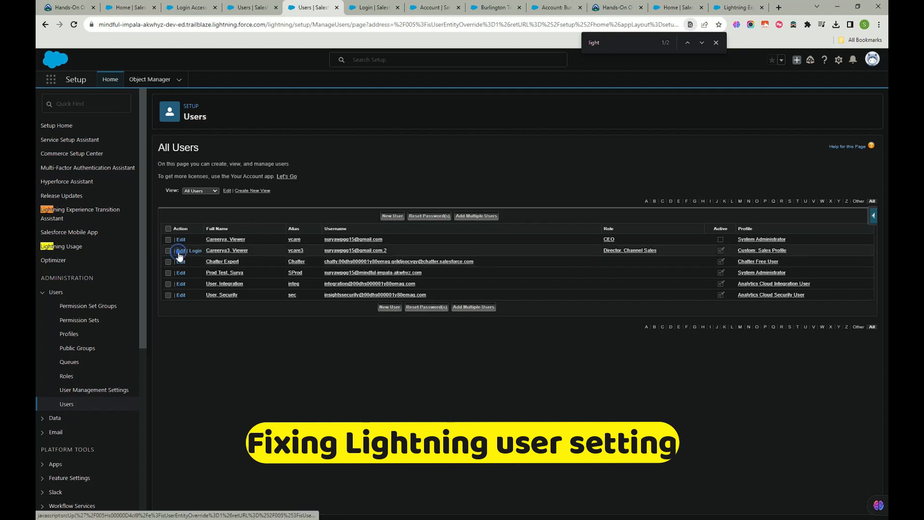
{"action": "left_click", "coordinate": [45, 24]}
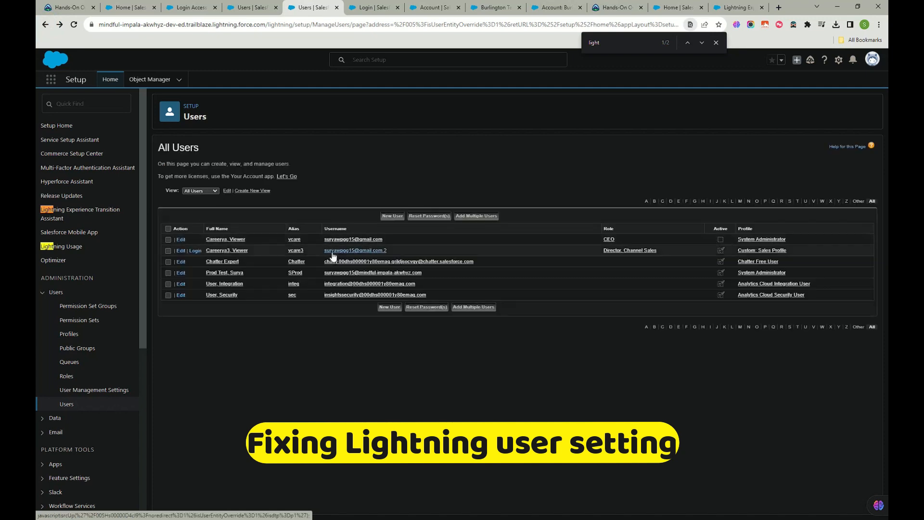
{"action": "left_click", "coordinate": [344, 248]}
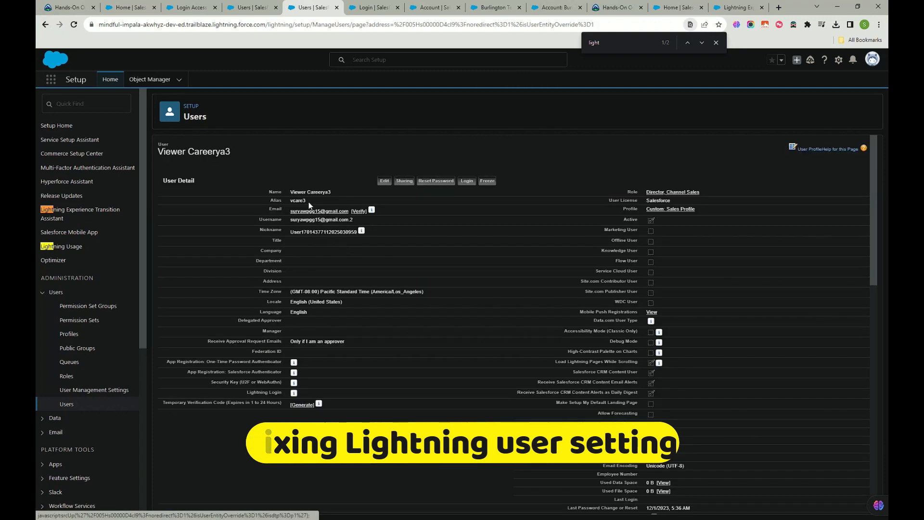
{"action": "left_click", "coordinate": [227, 162]}
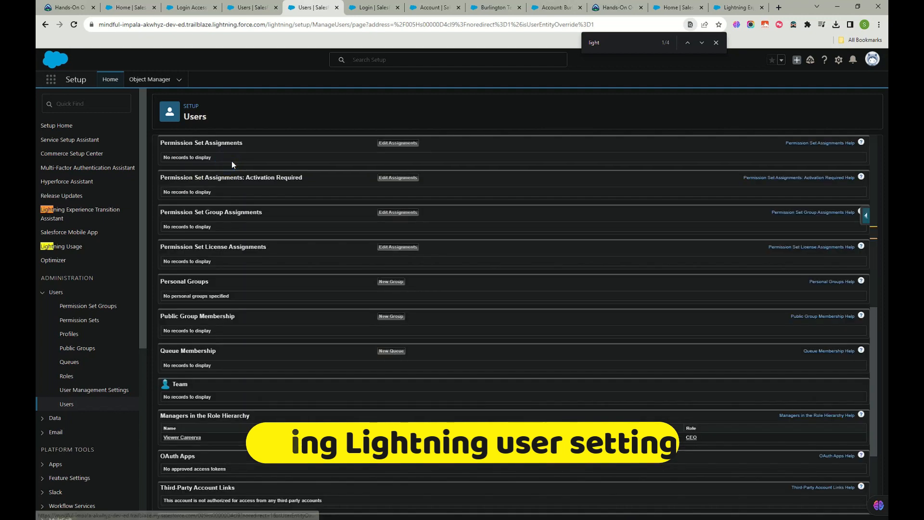
{"action": "left_click", "coordinate": [391, 143]}
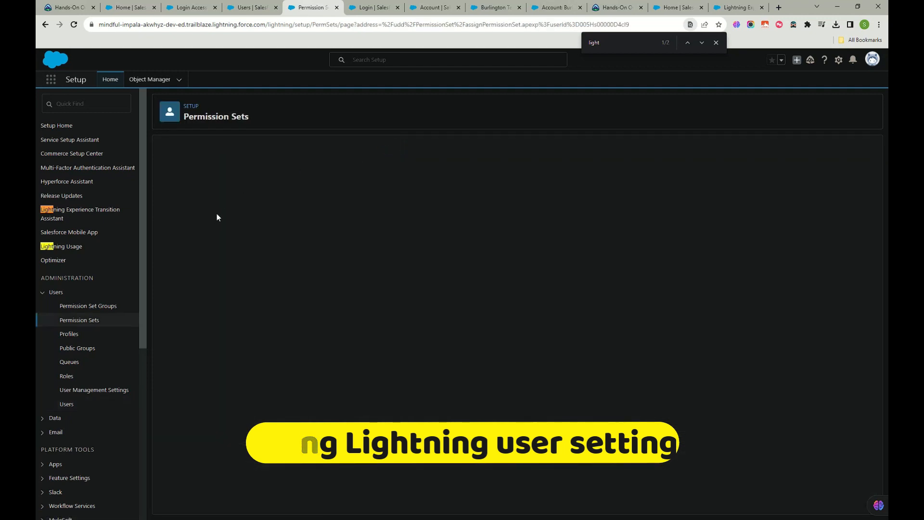
Step: Browse the available permission sets, such as Commerce Admin, then open the Lightning Experience Transition Assistant
{"action": "left_click", "coordinate": [210, 239]}
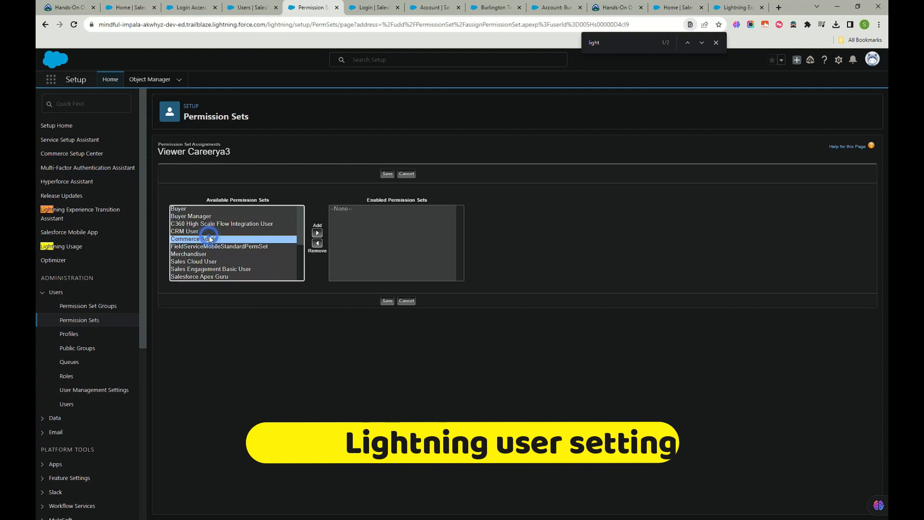
{"action": "scroll", "coordinate": [207, 245], "scroll_direction": "down", "scroll_amount": 3}
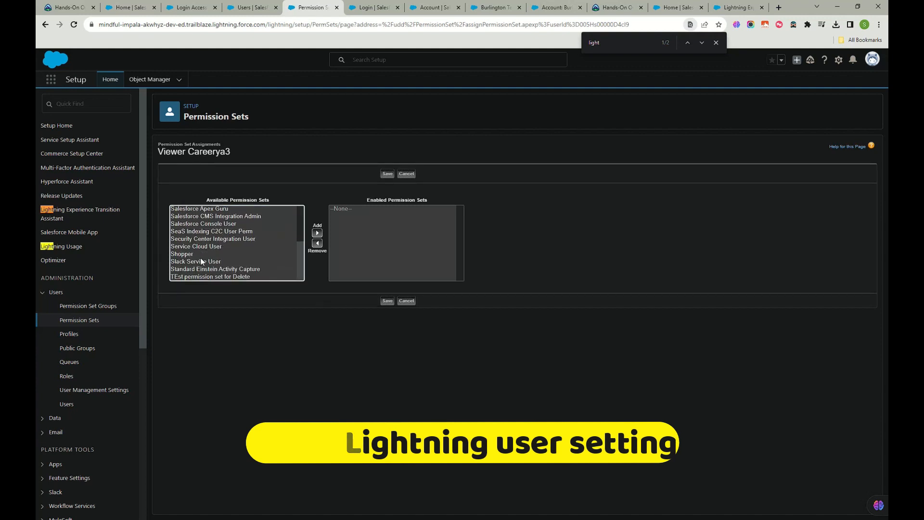
{"action": "scroll", "coordinate": [201, 260], "scroll_direction": "up", "scroll_amount": 3}
{"action": "scroll", "coordinate": [203, 246], "scroll_direction": "down", "scroll_amount": 2}
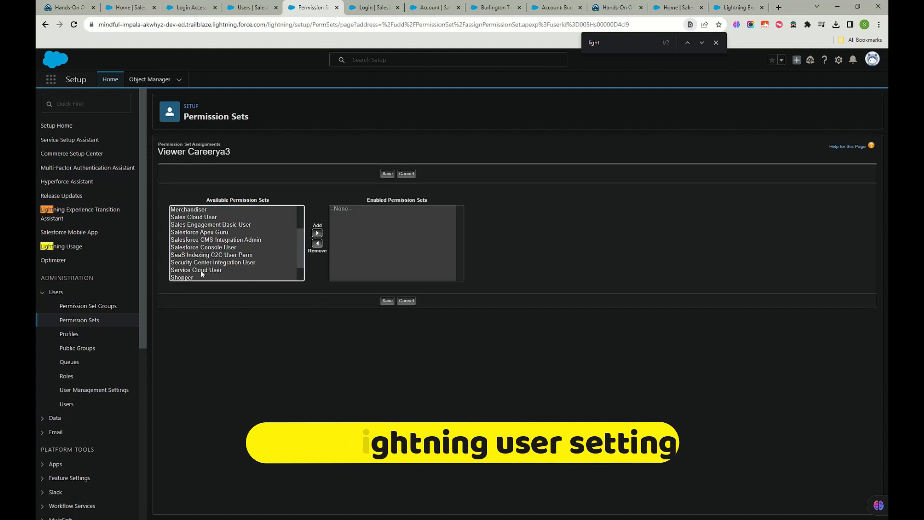
{"action": "scroll", "coordinate": [223, 251], "scroll_direction": "down", "scroll_amount": 1}
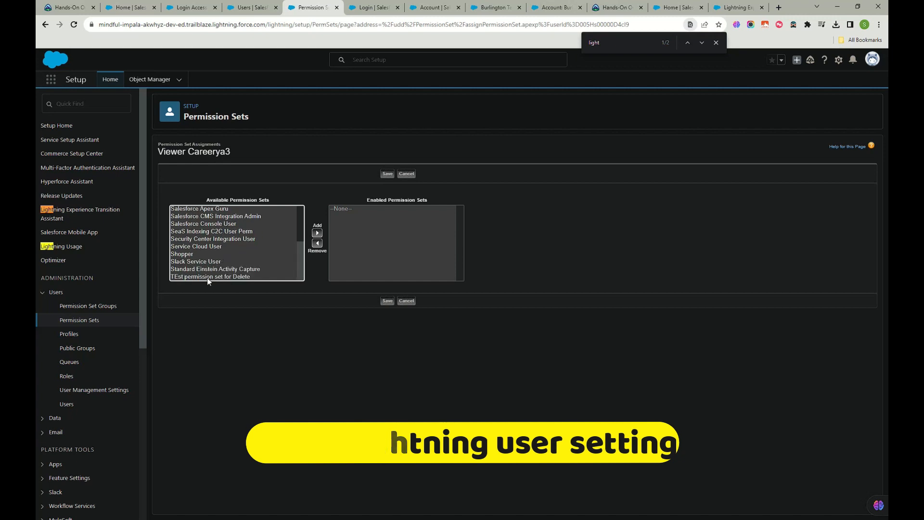
{"action": "scroll", "coordinate": [206, 277], "scroll_direction": "up", "scroll_amount": 2}
{"action": "scroll", "coordinate": [206, 276], "scroll_direction": "up", "scroll_amount": 1}
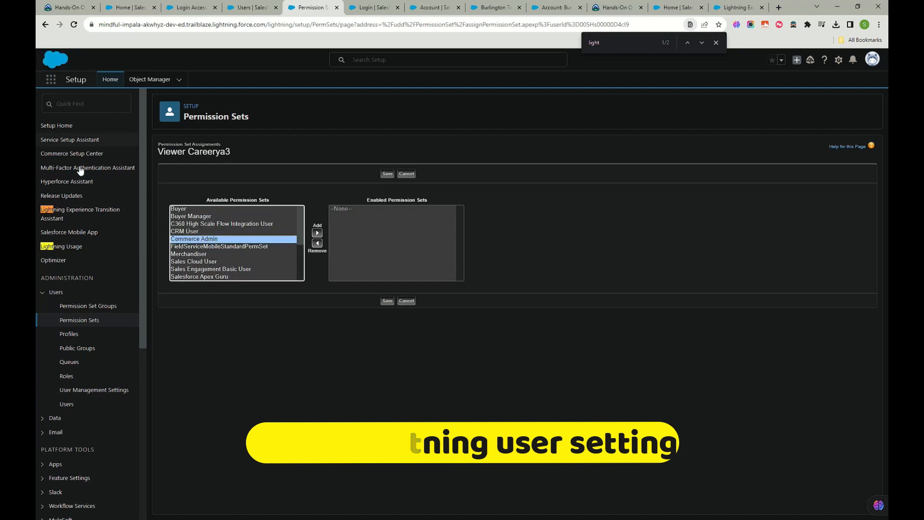
{"action": "left_click", "coordinate": [70, 211]}
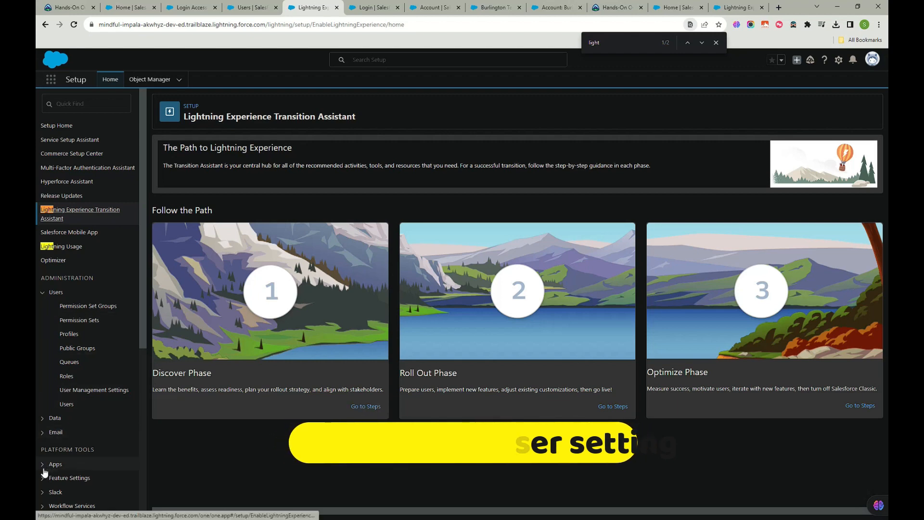
Step: Close Chrome's find bar and return to Setup Home by way of the Object Manager tab
{"action": "scroll", "coordinate": [62, 315], "scroll_direction": "down", "scroll_amount": 5}
{"action": "scroll", "coordinate": [122, 311], "scroll_direction": "up", "scroll_amount": 5}
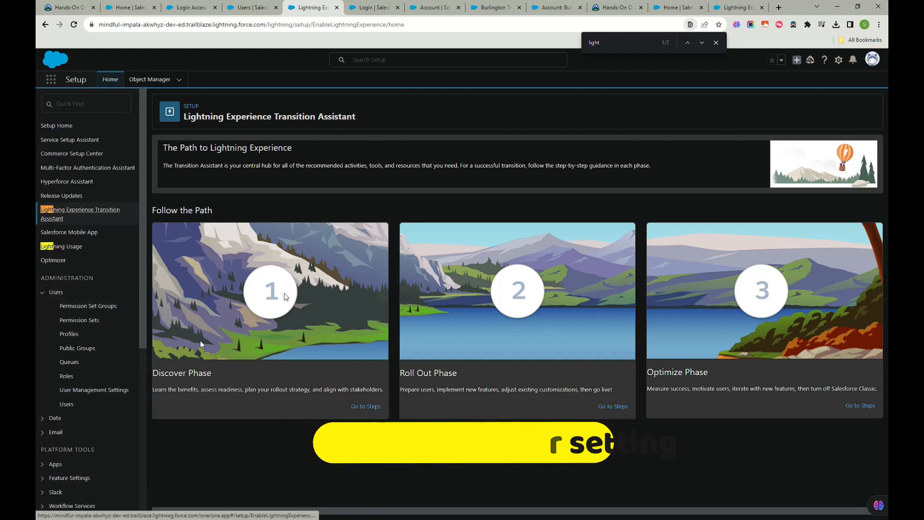
{"action": "left_click", "coordinate": [759, 519]}
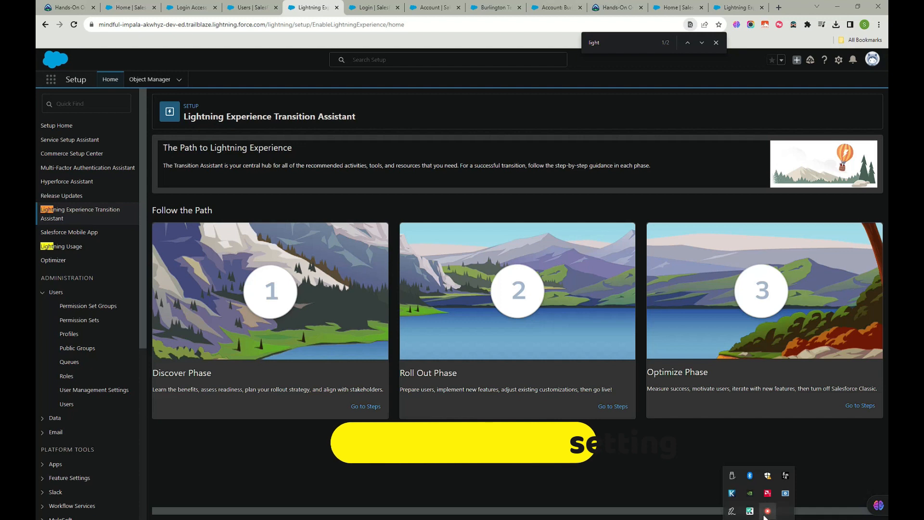
{"action": "left_click", "coordinate": [787, 498]}
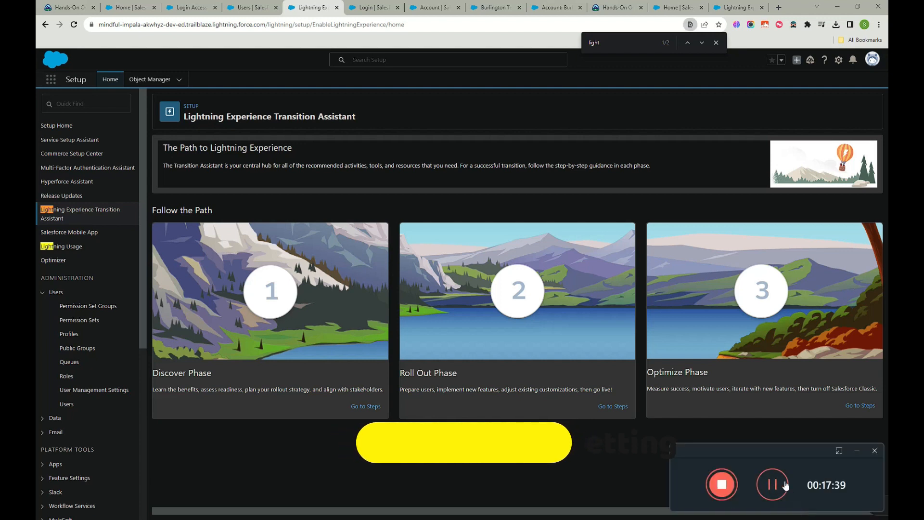
{"action": "left_click", "coordinate": [856, 454]}
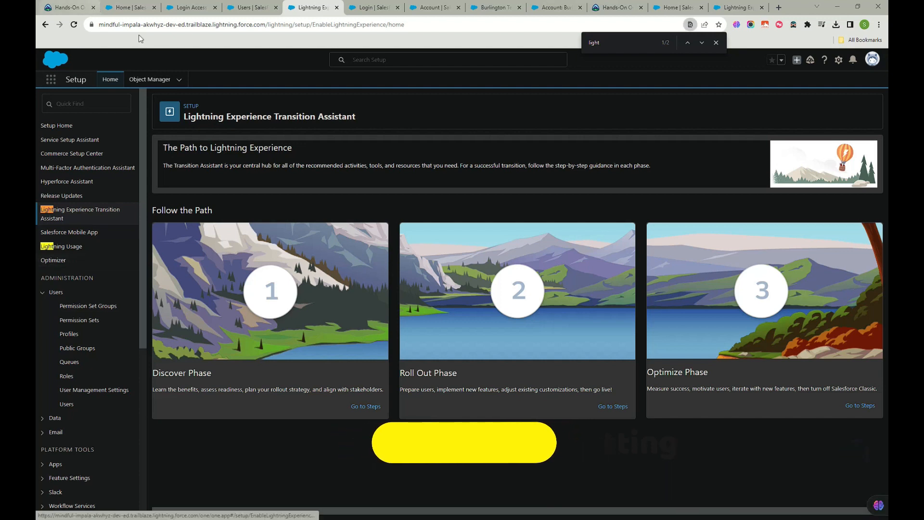
{"action": "left_click", "coordinate": [139, 79]}
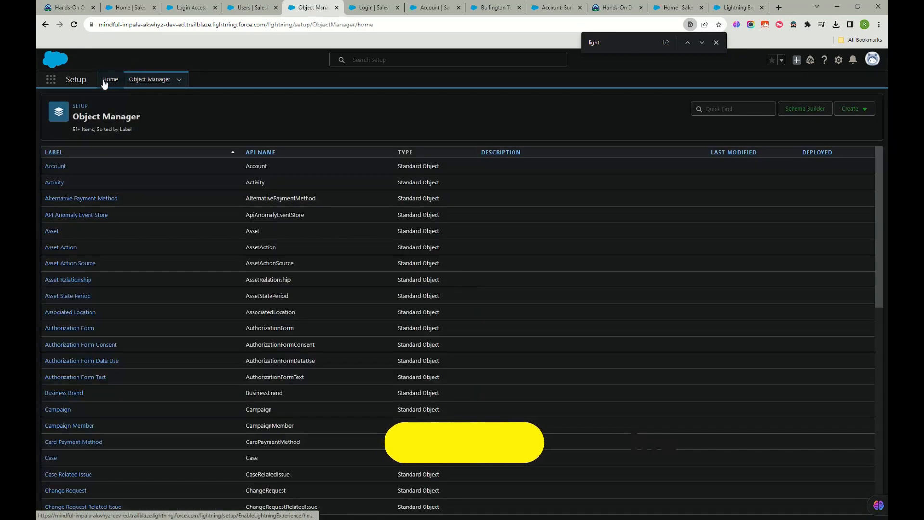
{"action": "left_click", "coordinate": [105, 81]}
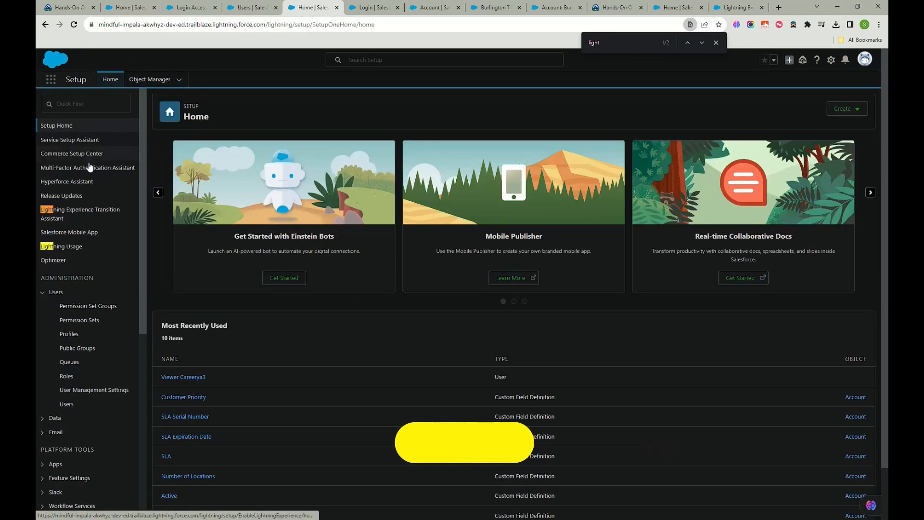
{"action": "left_click", "coordinate": [716, 43]}
{"action": "left_click", "coordinate": [728, 12]}
{"action": "left_click", "coordinate": [303, 12]}
{"action": "left_click", "coordinate": [150, 79]}
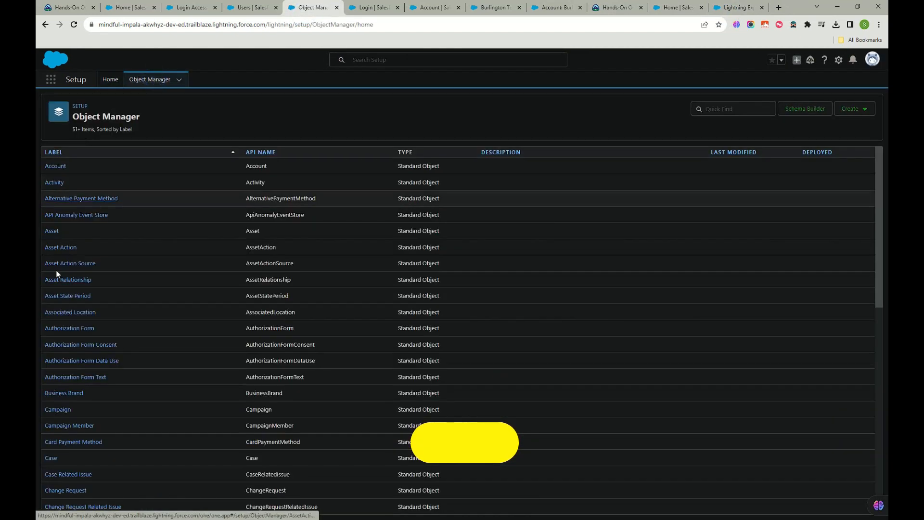
{"action": "left_click", "coordinate": [110, 79]}
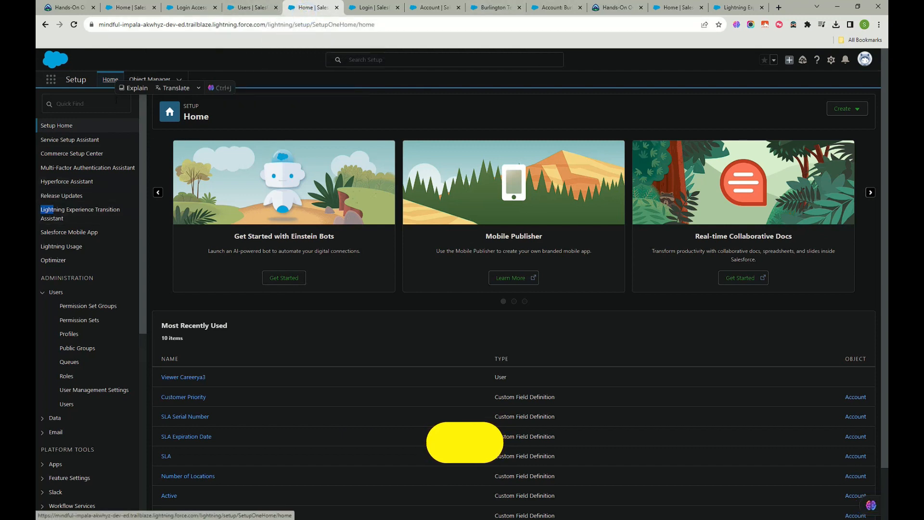
Step: Find Permission Sets through Quick Find with 'permi' and open it
{"action": "left_click", "coordinate": [72, 104]}
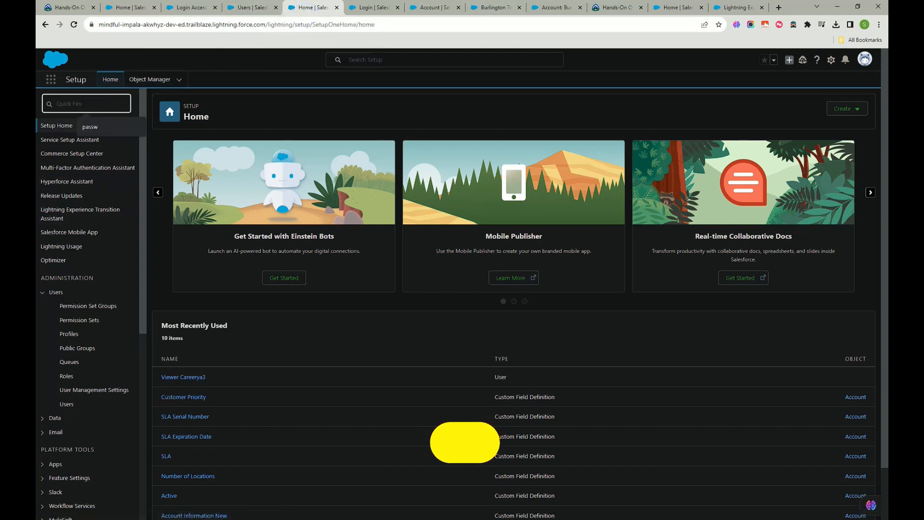
{"action": "type", "text": "permi"}
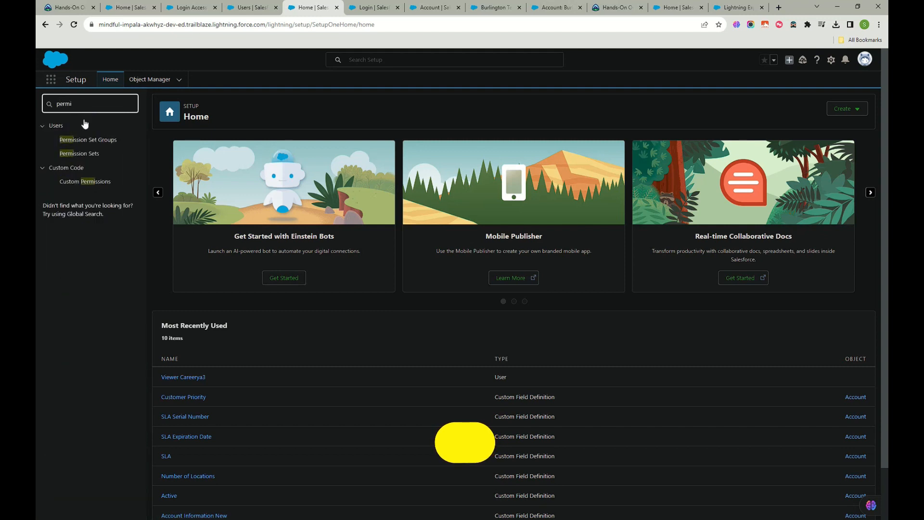
{"action": "left_click", "coordinate": [83, 153]}
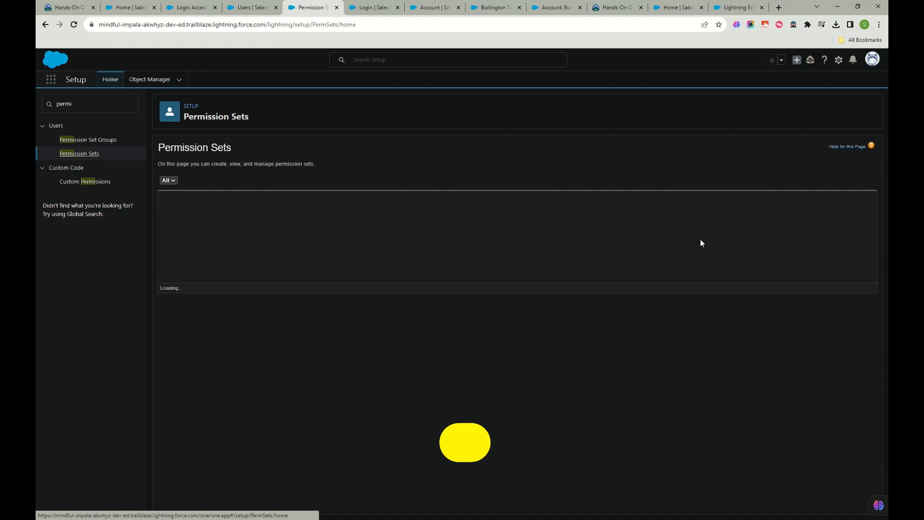
Step: Create and save a permission set labelled Salesforce Lightning, with License left at --None--
{"action": "left_click", "coordinate": [171, 199]}
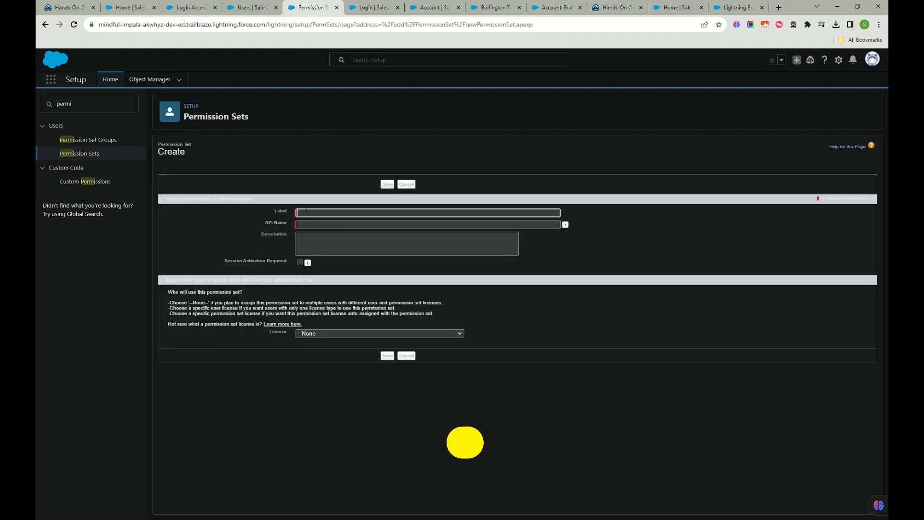
{"action": "left_click", "coordinate": [307, 209]}
{"action": "type", "text": "Slaes"}
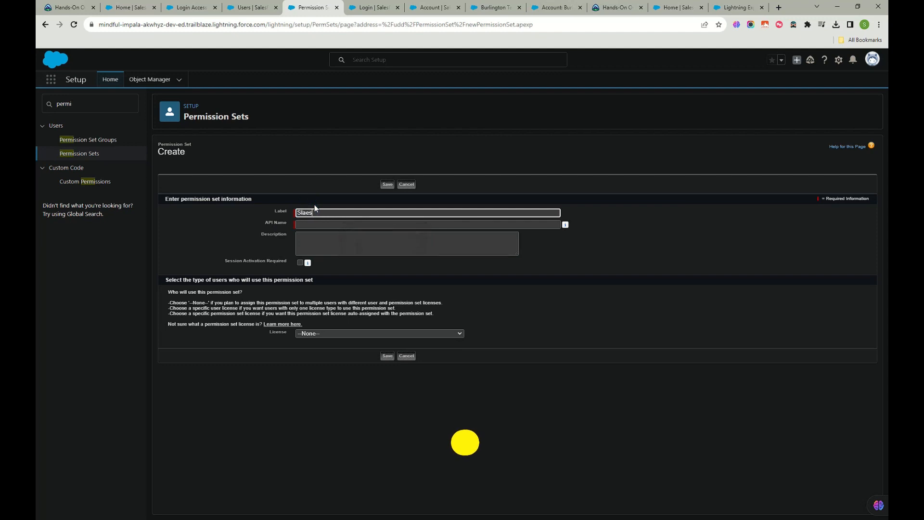
{"action": "type", "text": "force Lightning"}
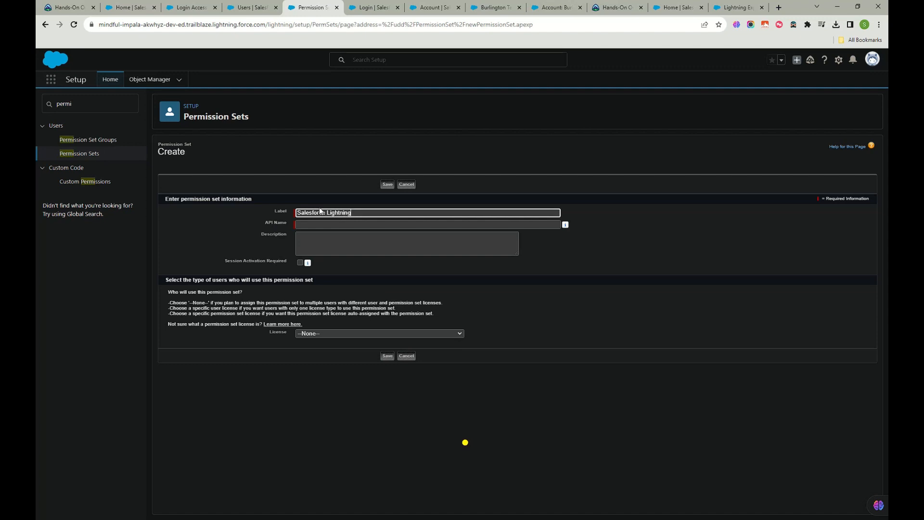
{"action": "left_click", "coordinate": [319, 224]}
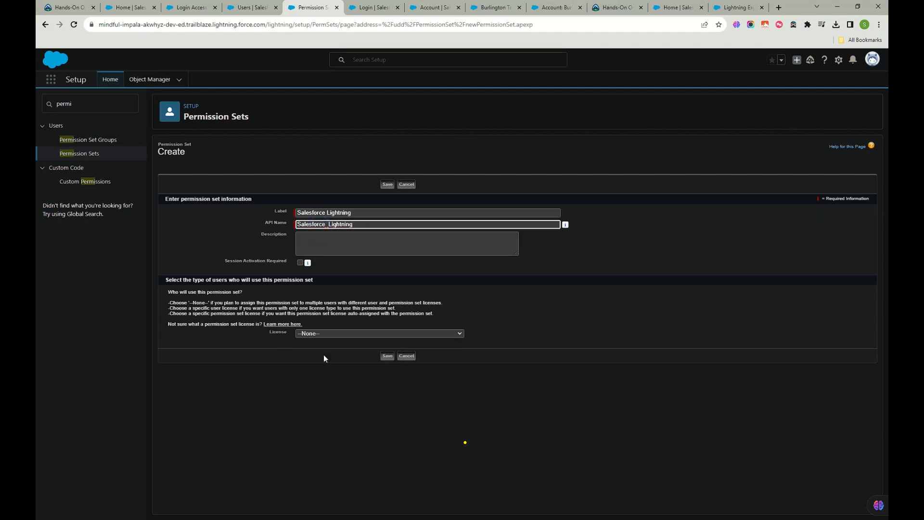
{"action": "left_click", "coordinate": [335, 333]}
{"action": "left_click", "coordinate": [334, 333]}
{"action": "left_click", "coordinate": [388, 358]}
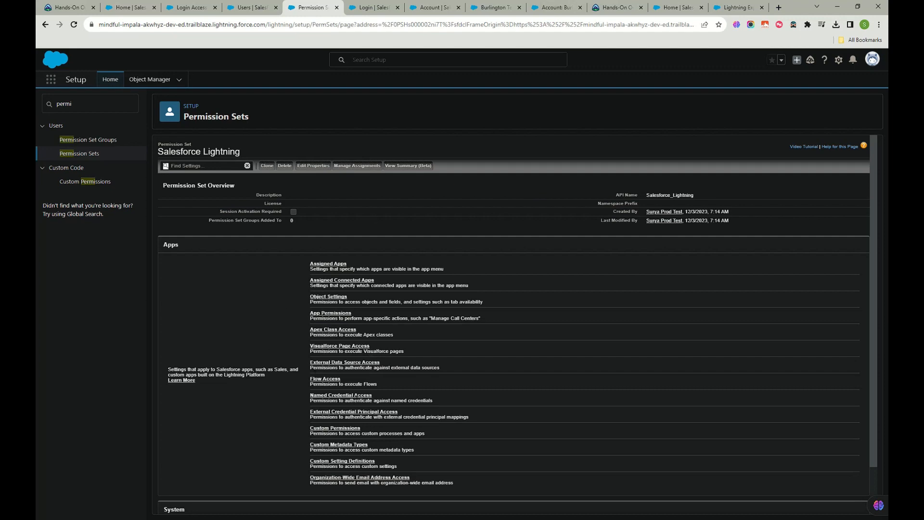
Step: Open the Salesforce Lightning permission set's System Permissions
{"action": "scroll", "coordinate": [369, 224], "scroll_direction": "down", "scroll_amount": 1}
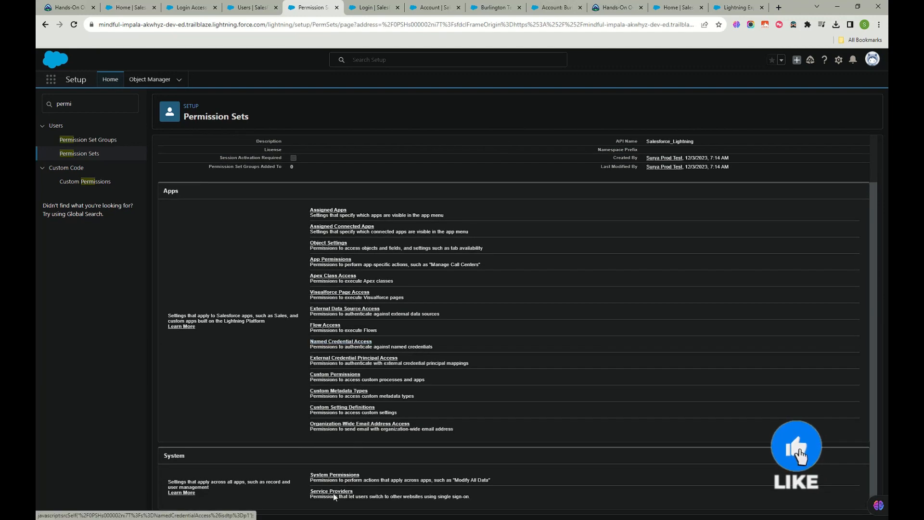
{"action": "scroll", "coordinate": [354, 318], "scroll_direction": "up", "scroll_amount": 1}
{"action": "scroll", "coordinate": [337, 385], "scroll_direction": "down", "scroll_amount": 1}
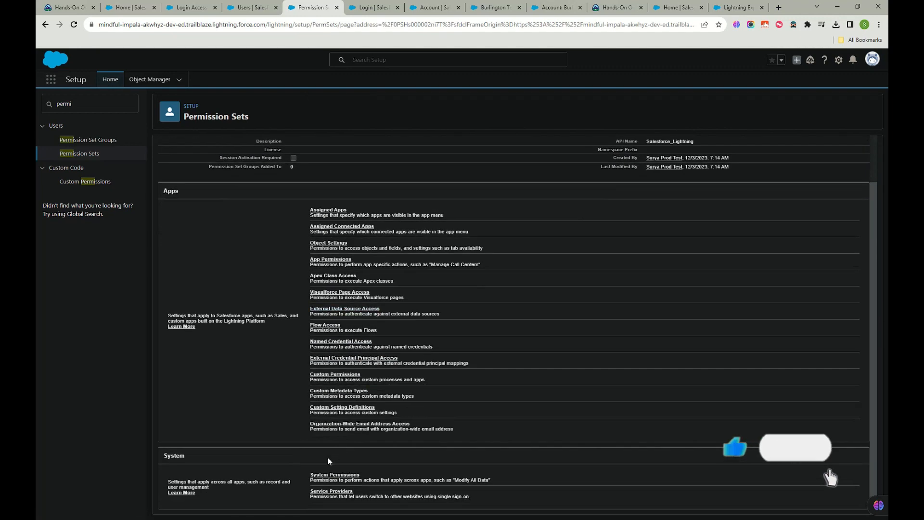
{"action": "left_click", "coordinate": [335, 474]}
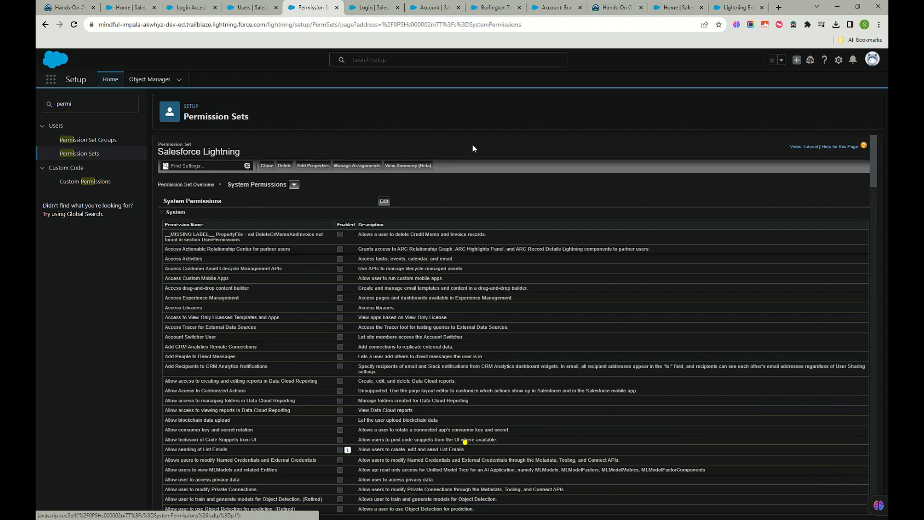
Step: Search the page for 'lightning' and locate the Lightning Experience User permission
{"action": "key", "text": "ctrl+f"}
{"action": "left_click", "coordinate": [612, 41]}
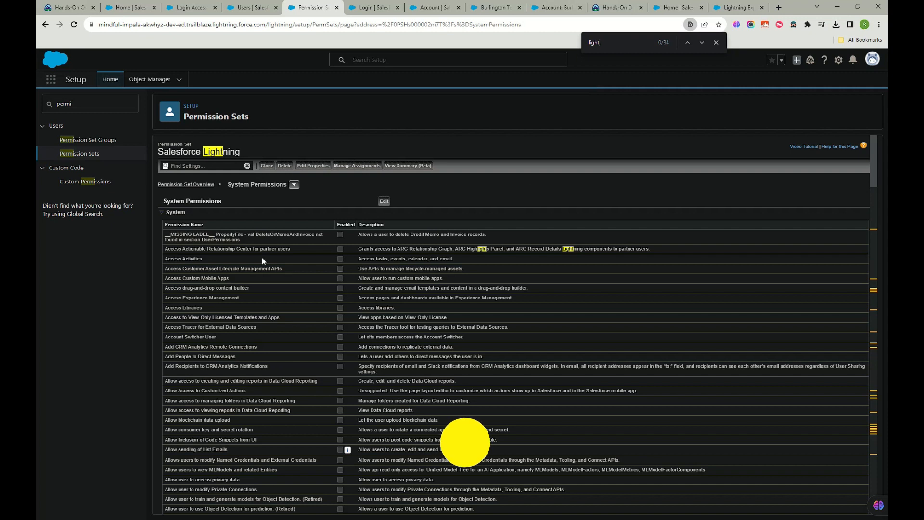
{"action": "type", "text": "nu"}
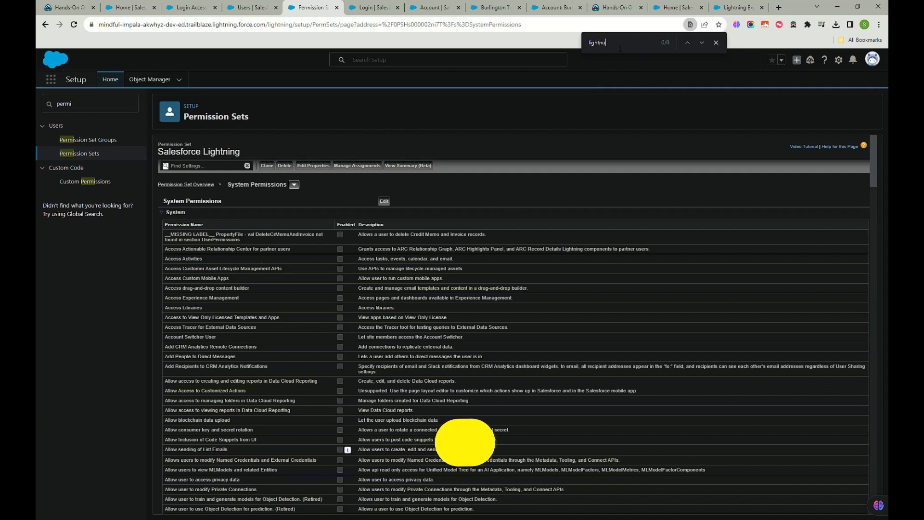
{"action": "key", "text": "BackSpace"}
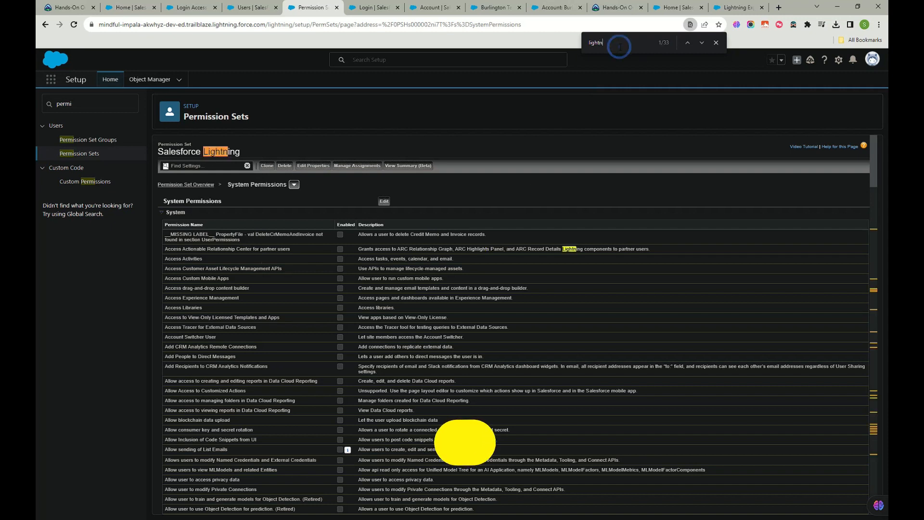
{"action": "type", "text": "ing"}
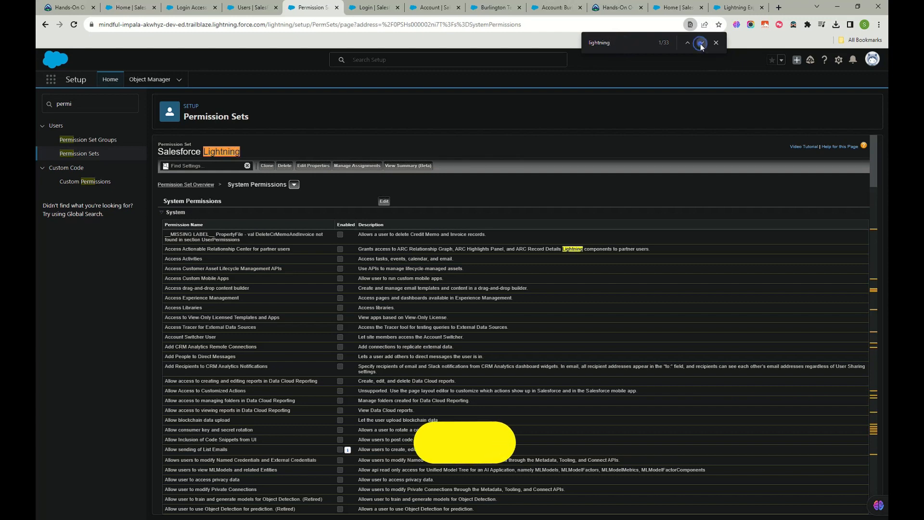
{"action": "double_click", "coordinate": [701, 44]}
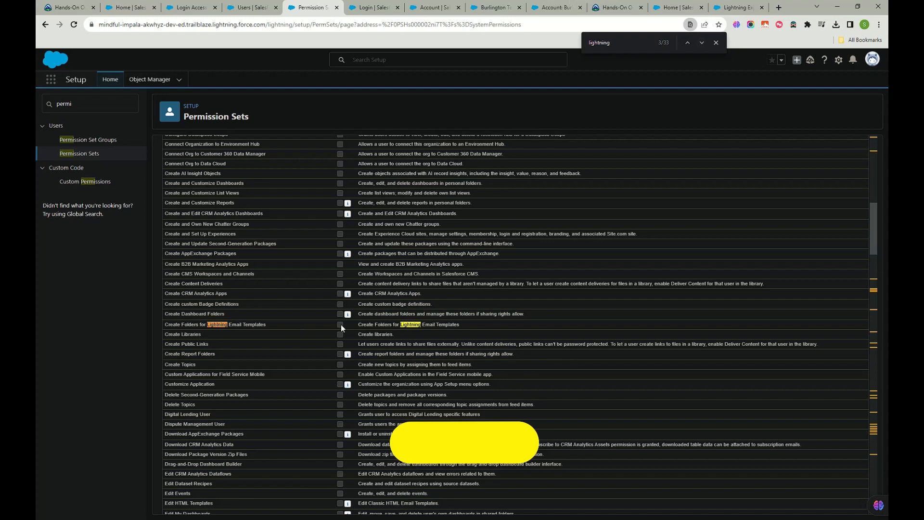
{"action": "double_click", "coordinate": [702, 42]}
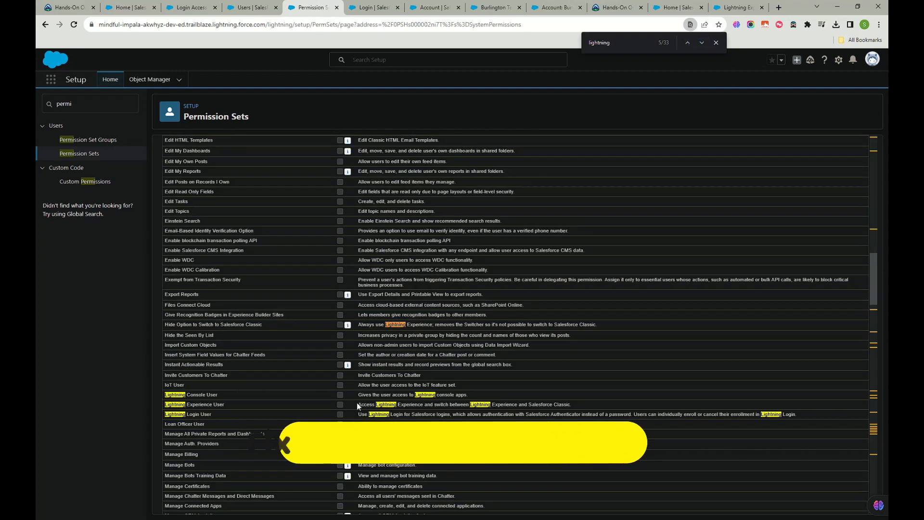
{"action": "left_click_drag", "start_coordinate": [584, 406], "coordinate": [320, 404]}
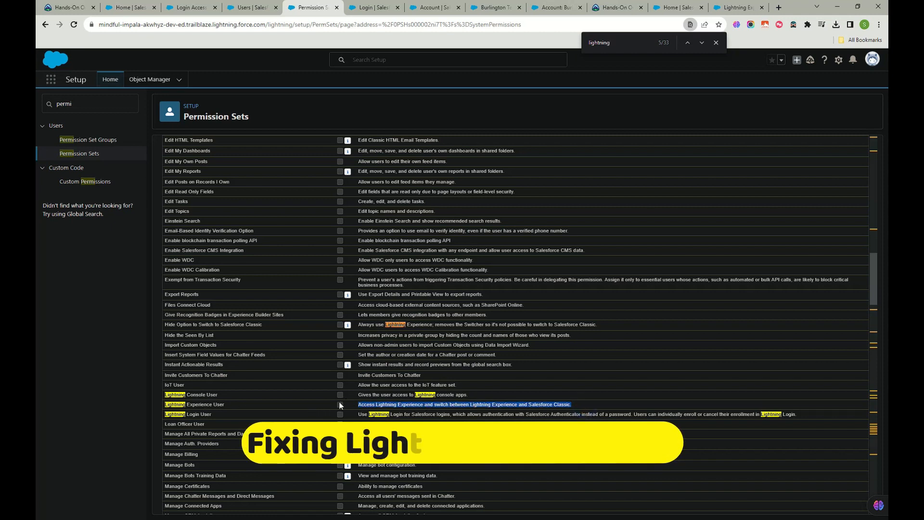
{"action": "left_click", "coordinate": [340, 413]}
{"action": "scroll", "coordinate": [340, 417], "scroll_direction": "up", "scroll_amount": 15}
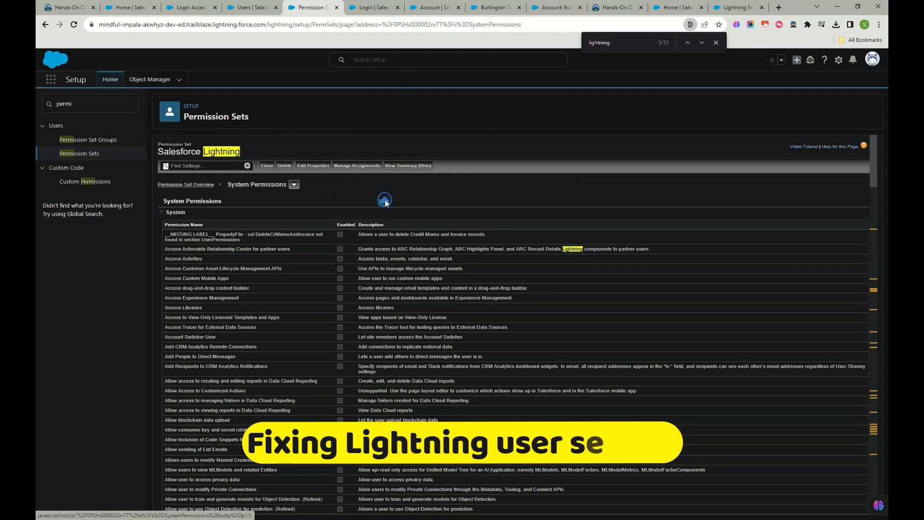
Step: Enable Lightning Console User, Lightning Experience User and Lightning Login User, then save and confirm the changes
{"action": "left_click", "coordinate": [384, 200]}
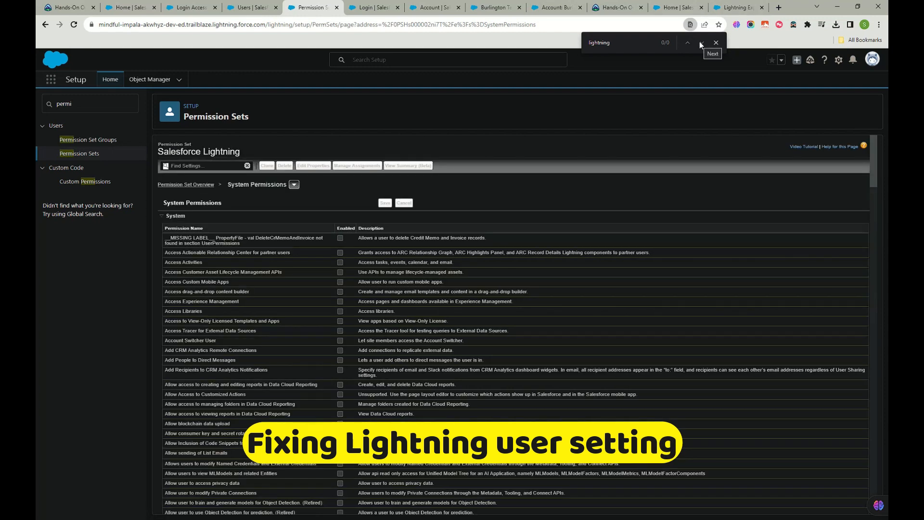
{"action": "left_click", "coordinate": [700, 43]}
{"action": "scroll", "coordinate": [414, 360], "scroll_direction": "down", "scroll_amount": 15}
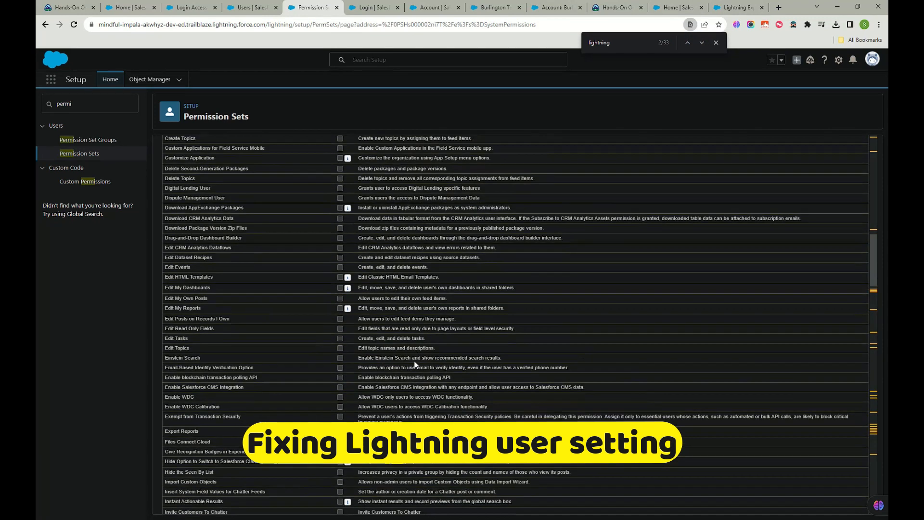
{"action": "left_click", "coordinate": [339, 321]}
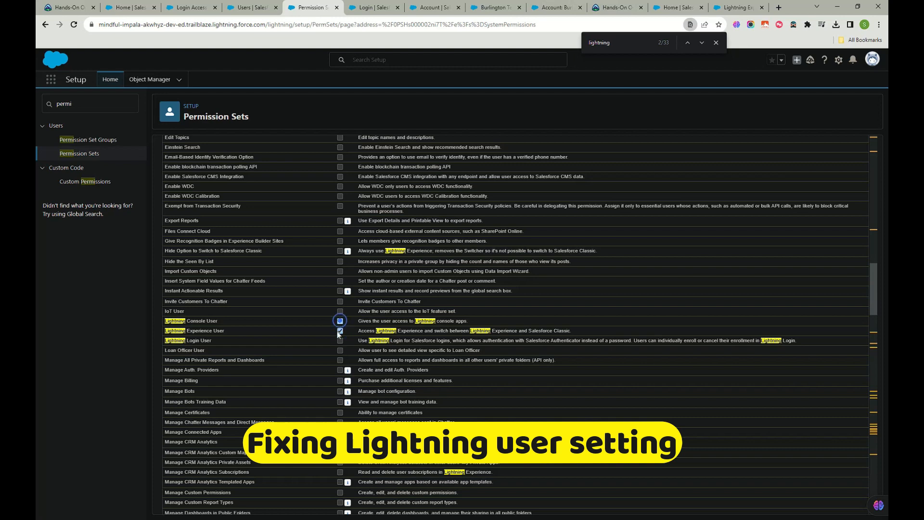
{"action": "scroll", "coordinate": [386, 365], "scroll_direction": "down", "scroll_amount": 5}
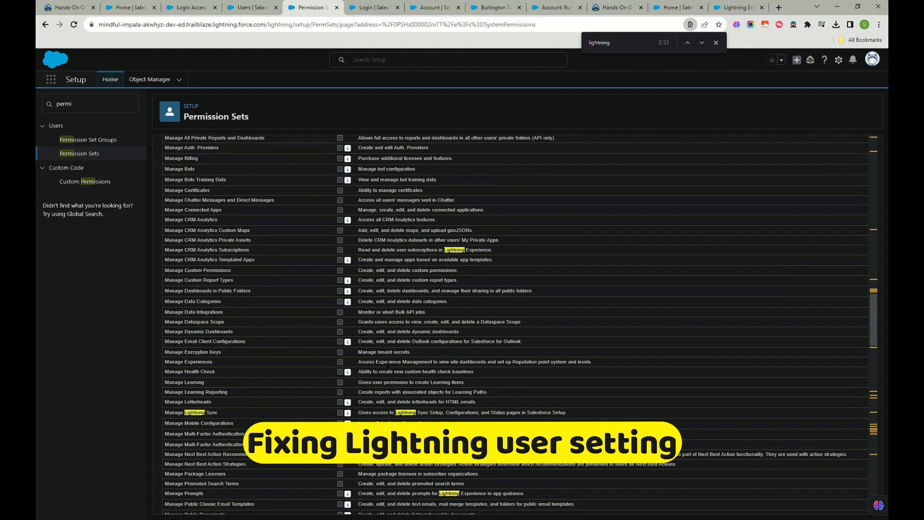
{"action": "scroll", "coordinate": [357, 308], "scroll_direction": "down", "scroll_amount": 4}
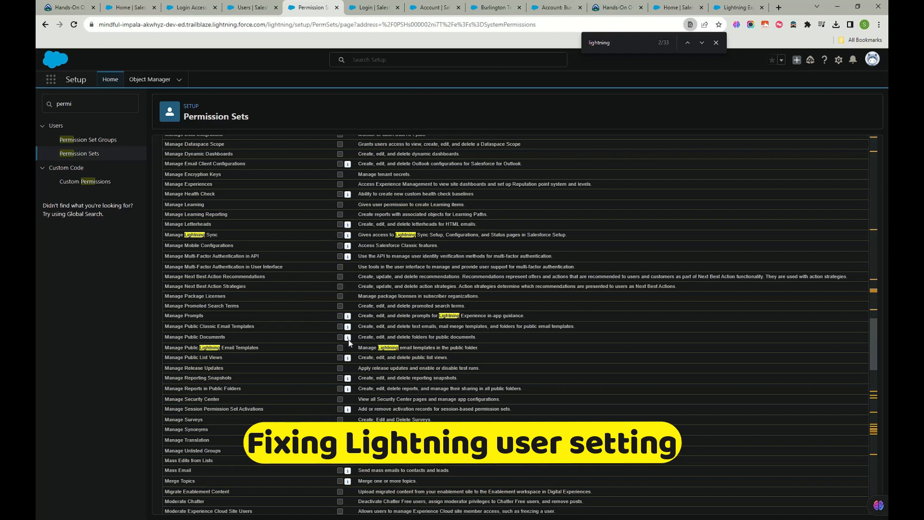
{"action": "scroll", "coordinate": [348, 339], "scroll_direction": "down", "scroll_amount": 15}
{"action": "scroll", "coordinate": [351, 338], "scroll_direction": "down", "scroll_amount": 9}
{"action": "scroll", "coordinate": [350, 337], "scroll_direction": "up", "scroll_amount": 8}
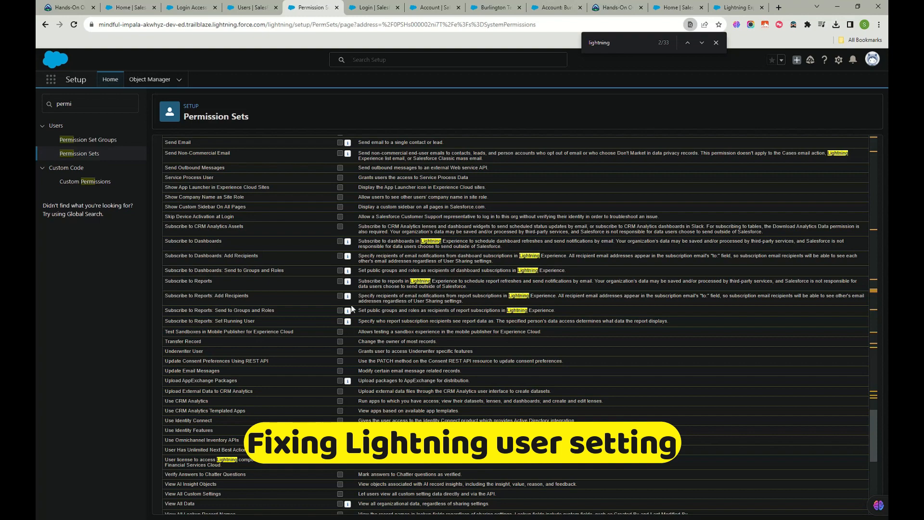
{"action": "scroll", "coordinate": [351, 325], "scroll_direction": "up", "scroll_amount": 20}
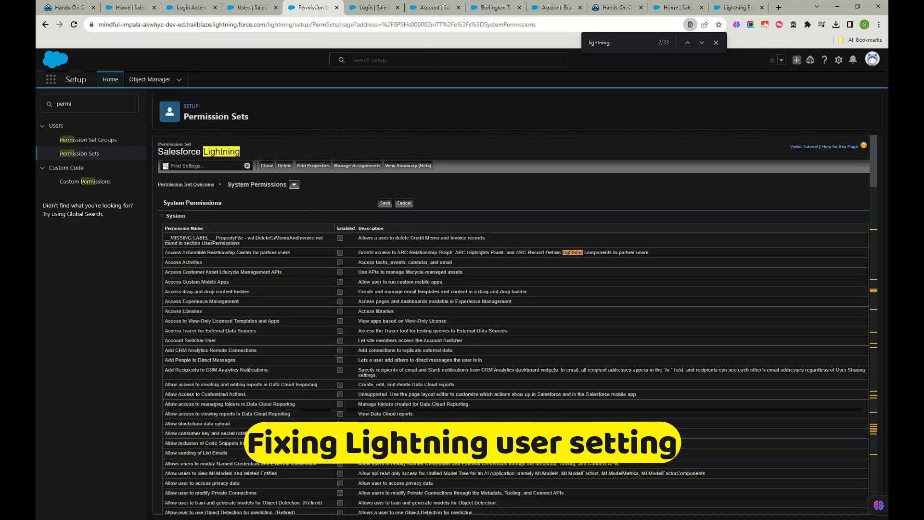
{"action": "left_click", "coordinate": [384, 204]}
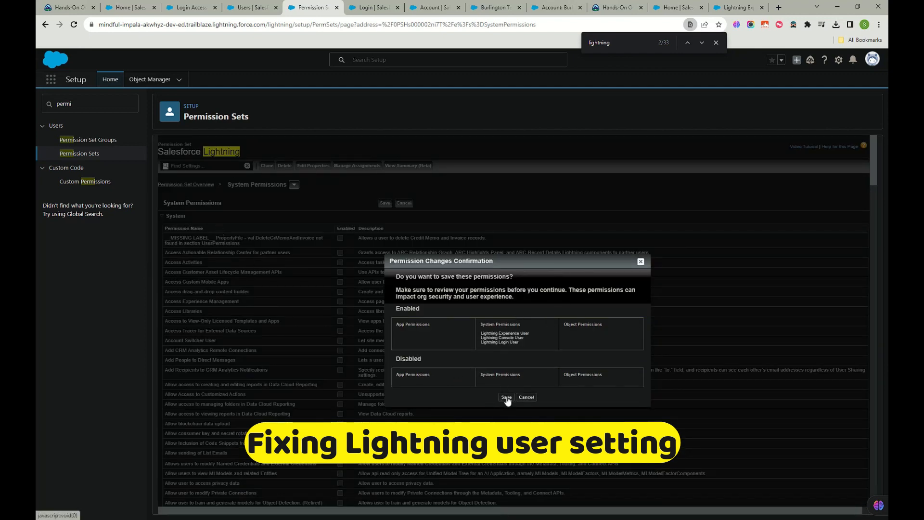
{"action": "left_click", "coordinate": [506, 398]}
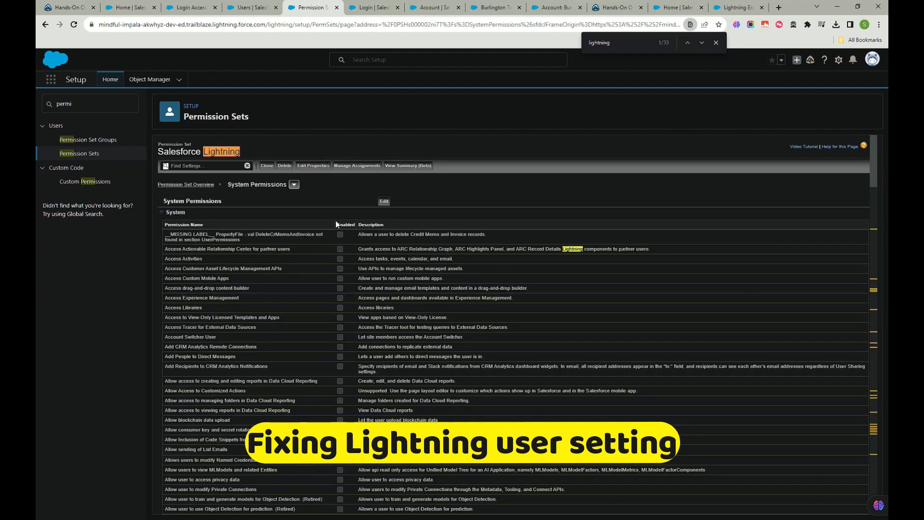
Step: Assign Salesforce Lightning to all six users, then select the two current assignees and add another assignment
{"action": "left_click", "coordinate": [357, 166]}
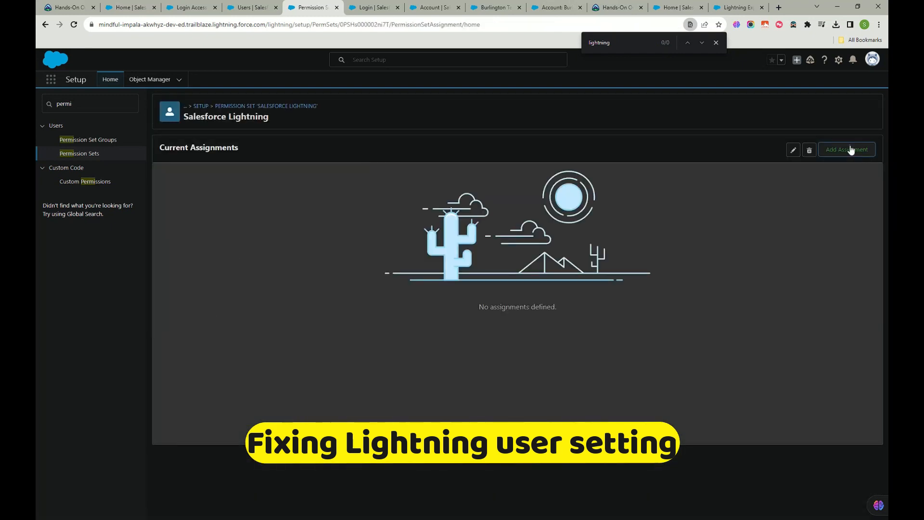
{"action": "left_click", "coordinate": [851, 150]}
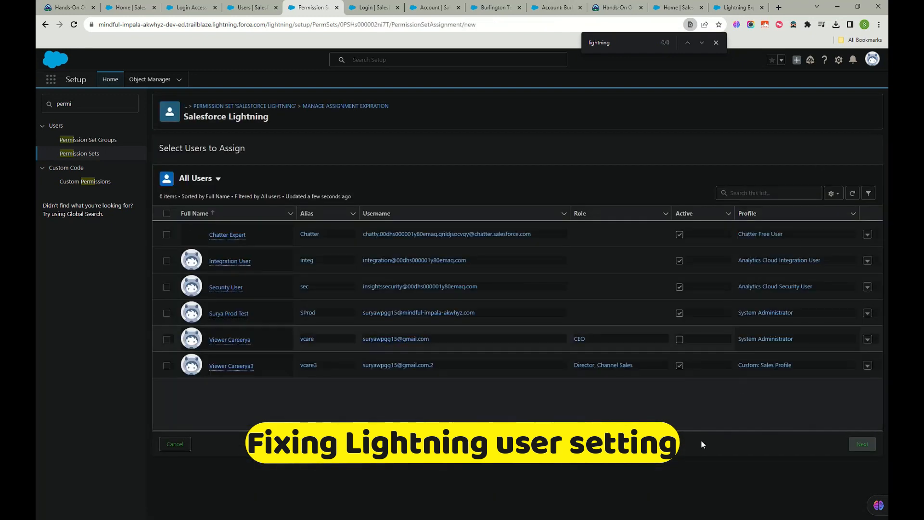
{"action": "left_click", "coordinate": [166, 214]}
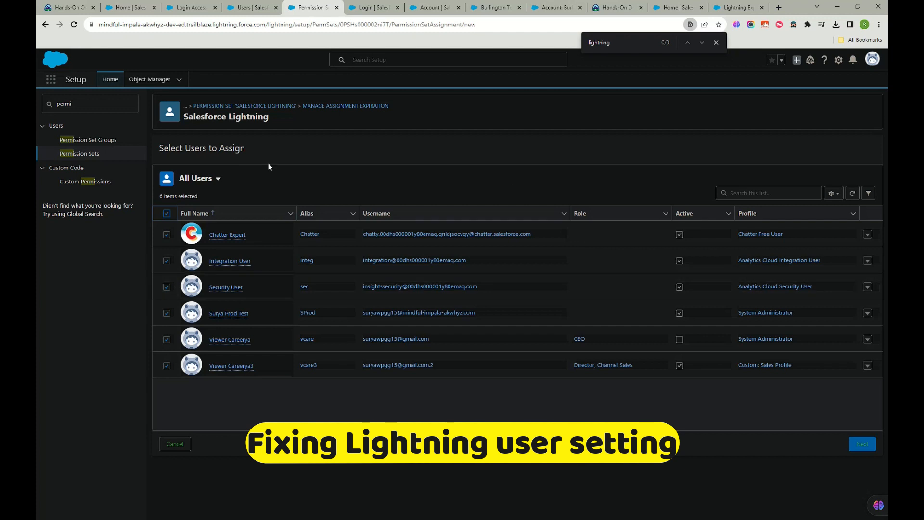
{"action": "left_click", "coordinate": [864, 451]}
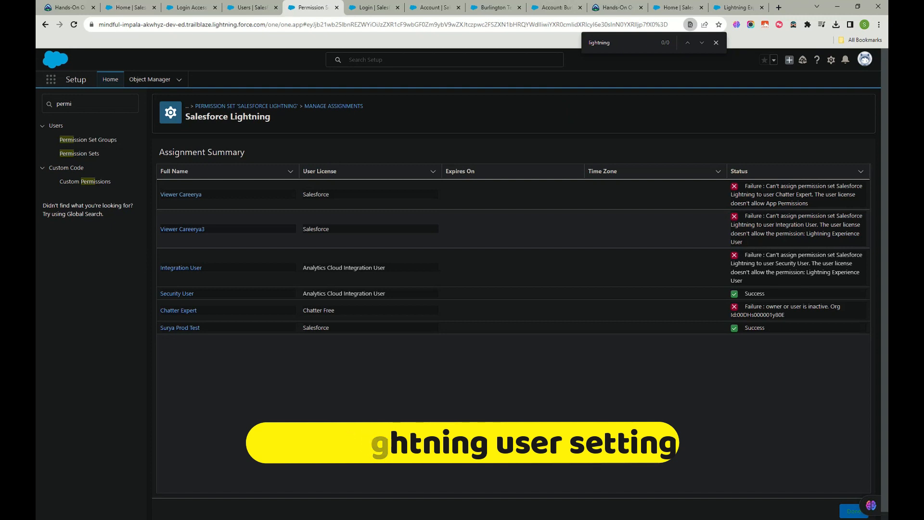
{"action": "left_click", "coordinate": [848, 512]}
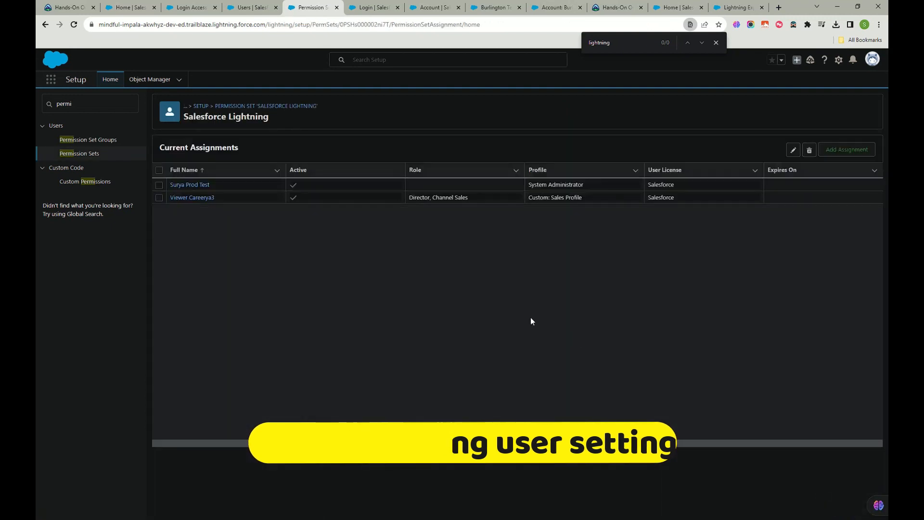
{"action": "left_click", "coordinate": [159, 169]}
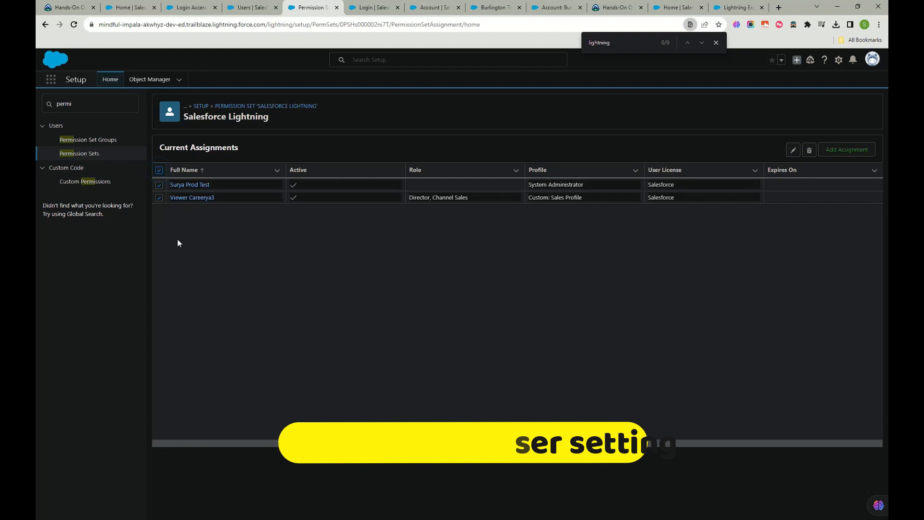
{"action": "left_click", "coordinate": [840, 150]}
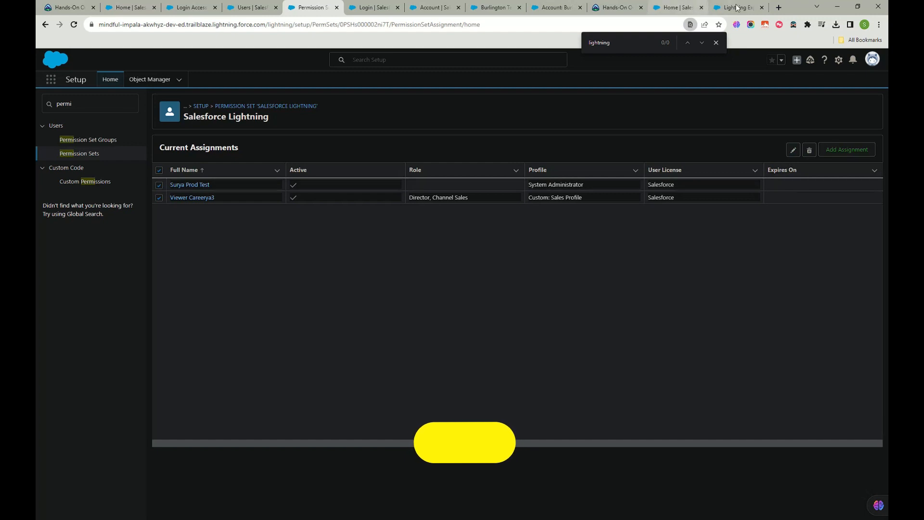
Step: In a new Chrome tab, search Google for 'salesforce inspector reloaded'
{"action": "left_click", "coordinate": [686, 6]}
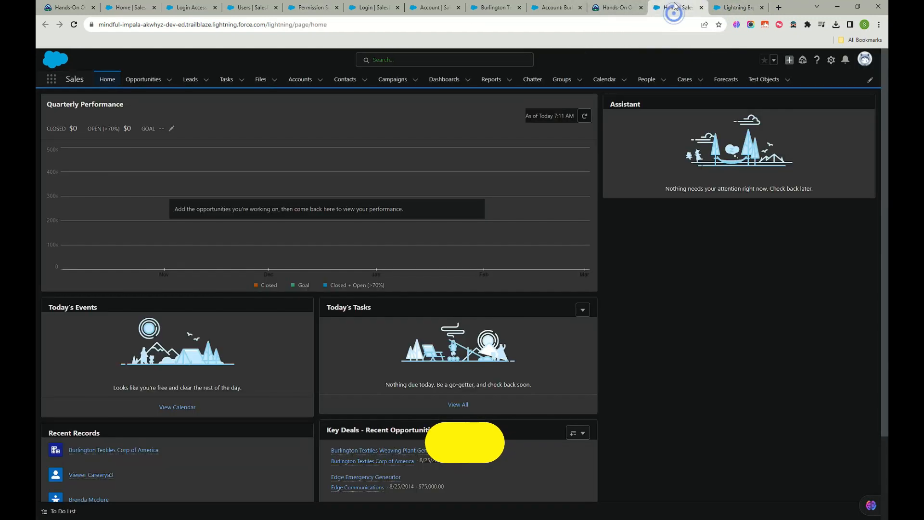
{"action": "left_click", "coordinate": [746, 7]}
{"action": "left_click", "coordinate": [607, 6]}
{"action": "left_click", "coordinate": [778, 7]}
{"action": "left_click", "coordinate": [596, 23]}
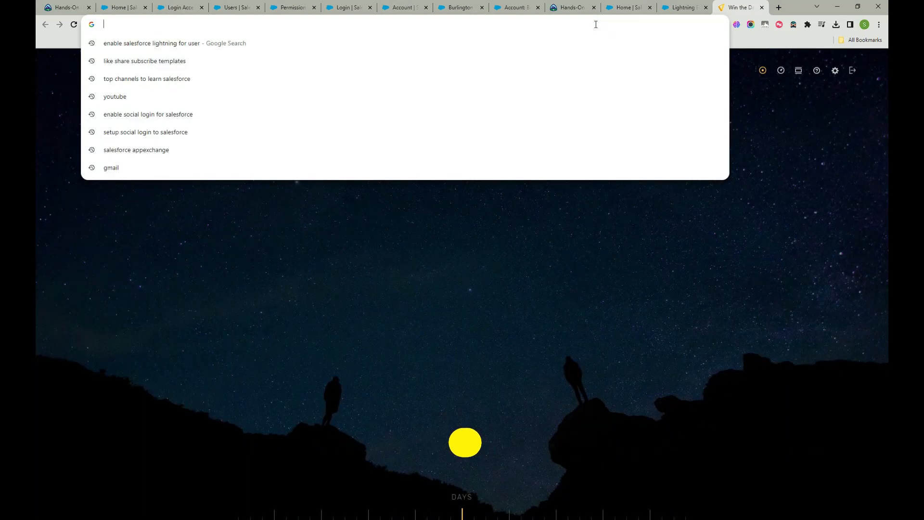
{"action": "type", "text": "salesforce ins"}
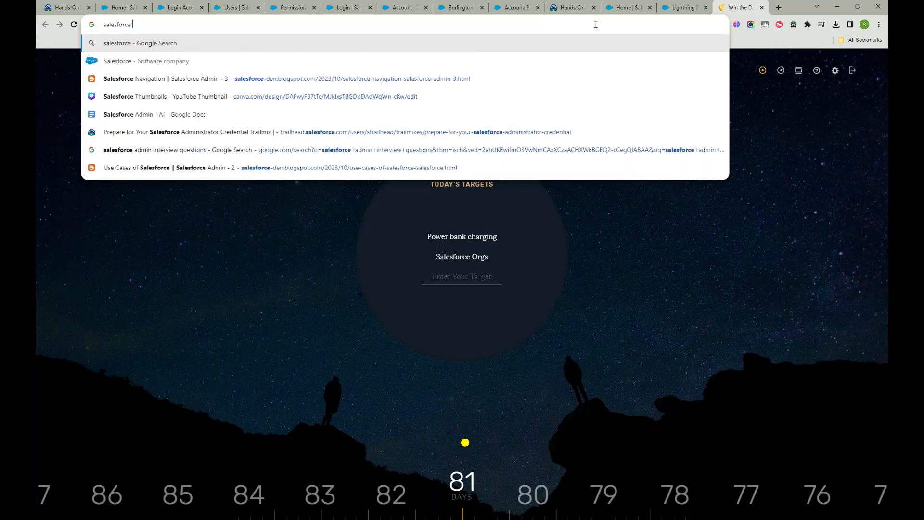
{"action": "key", "text": "Down"}
{"action": "key", "text": "Down"}
{"action": "key", "text": "Return"}
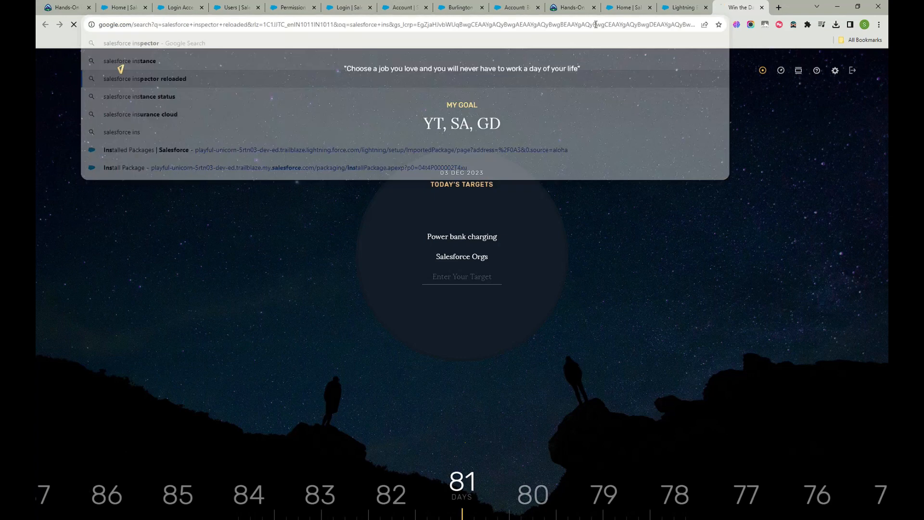
Step: Add Salesforce Inspector reloaded from the Chrome Web Store, then switch back to the Salesforce tab
{"action": "left_click", "coordinate": [237, 154]}
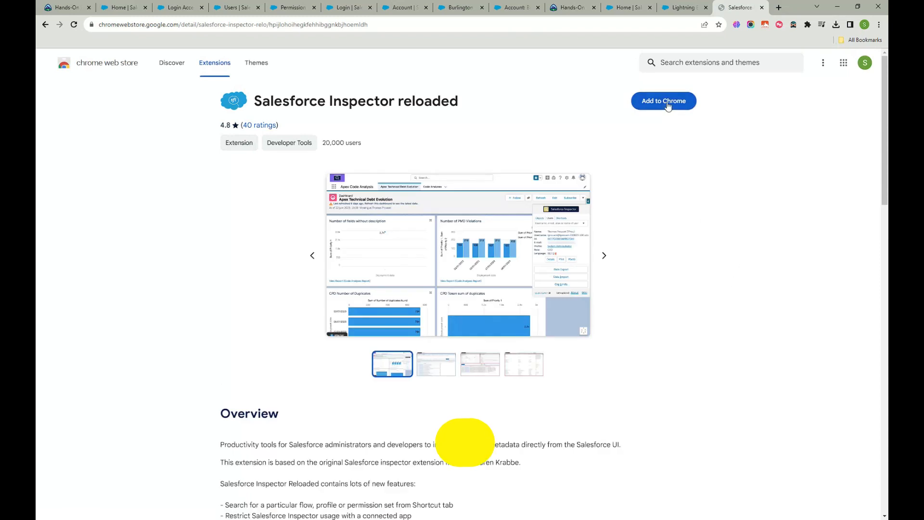
{"action": "left_click", "coordinate": [666, 104]}
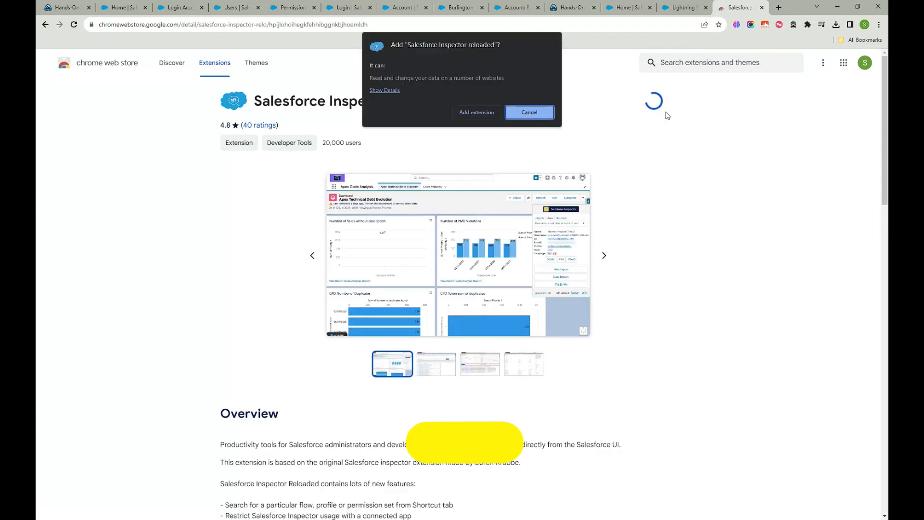
{"action": "left_click", "coordinate": [470, 113]}
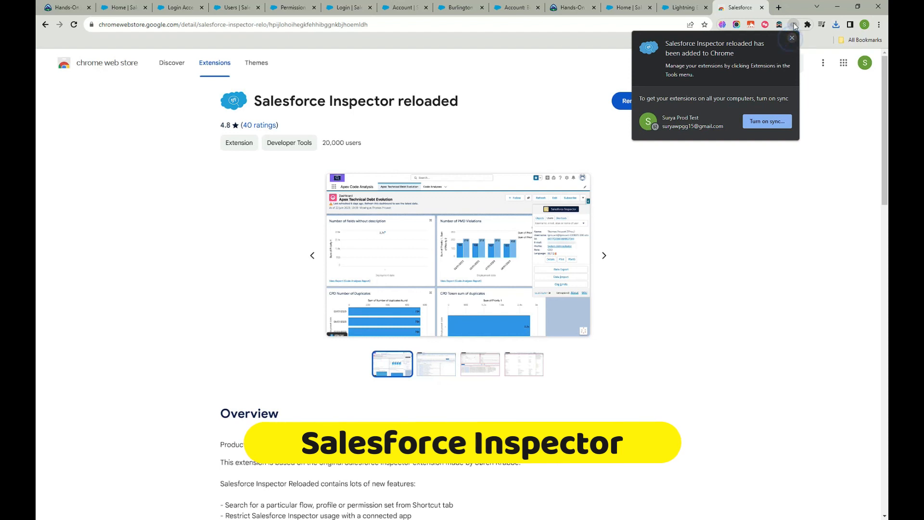
{"action": "left_click", "coordinate": [790, 39]}
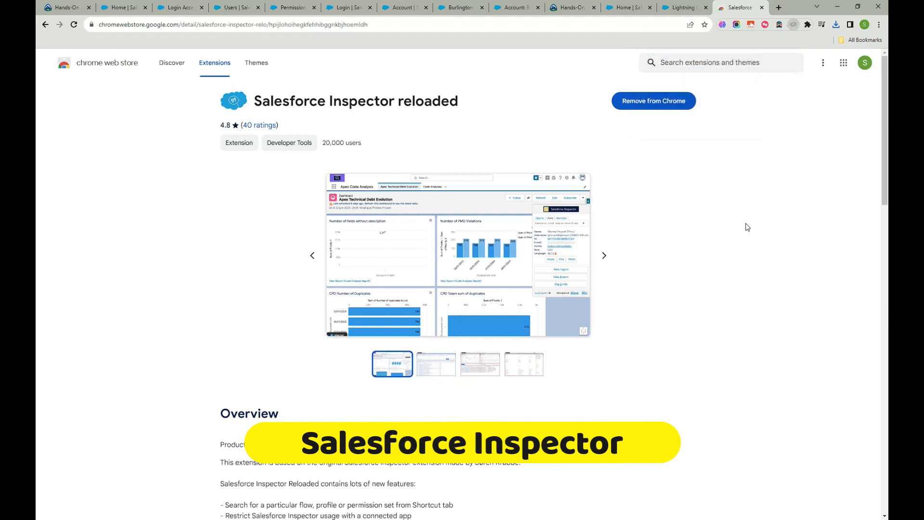
{"action": "left_click", "coordinate": [683, 7]}
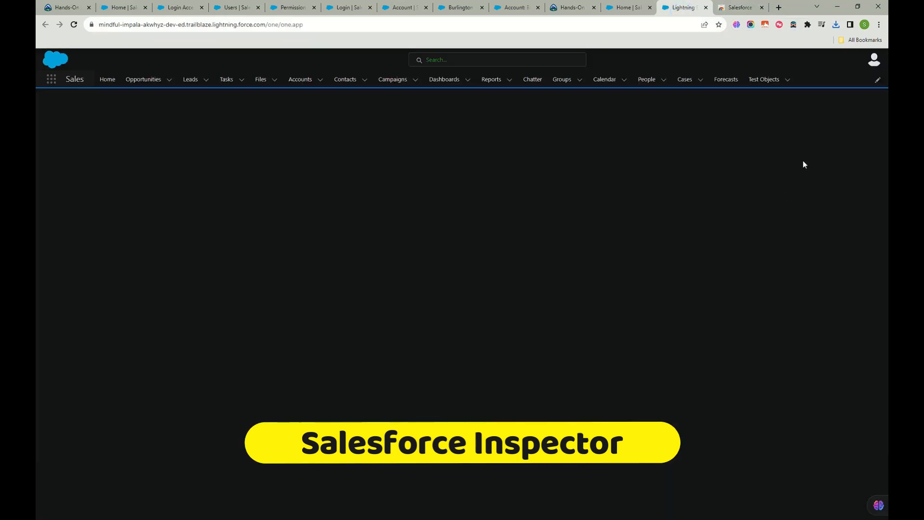
Step: Reload the Sales home page and look up the Director, Channel Sales user in Salesforce Inspector using 'vi'
{"action": "left_click", "coordinate": [74, 27]}
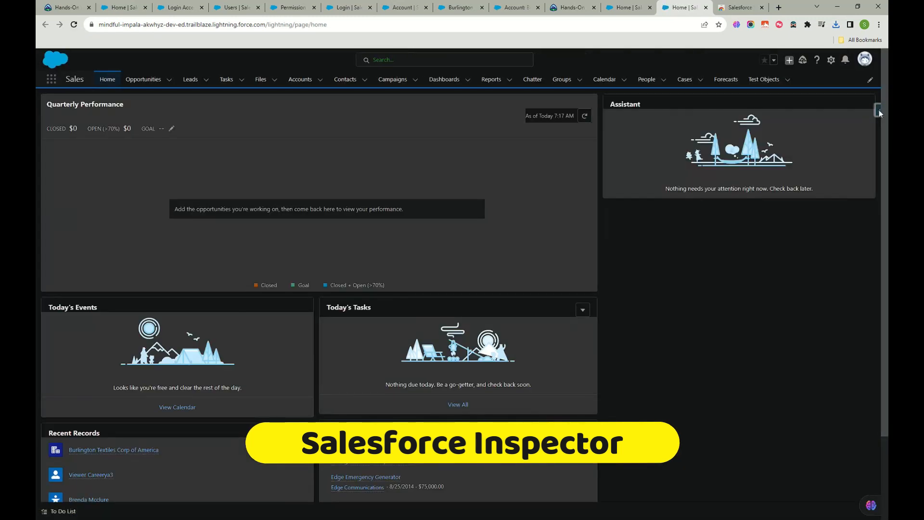
{"action": "left_click", "coordinate": [880, 110]}
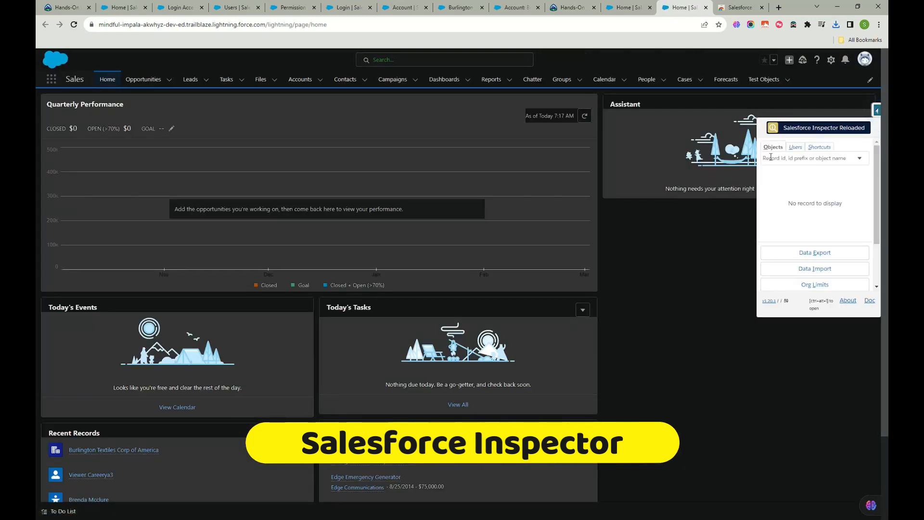
{"action": "left_click", "coordinate": [795, 147]}
{"action": "type", "text": "v"}
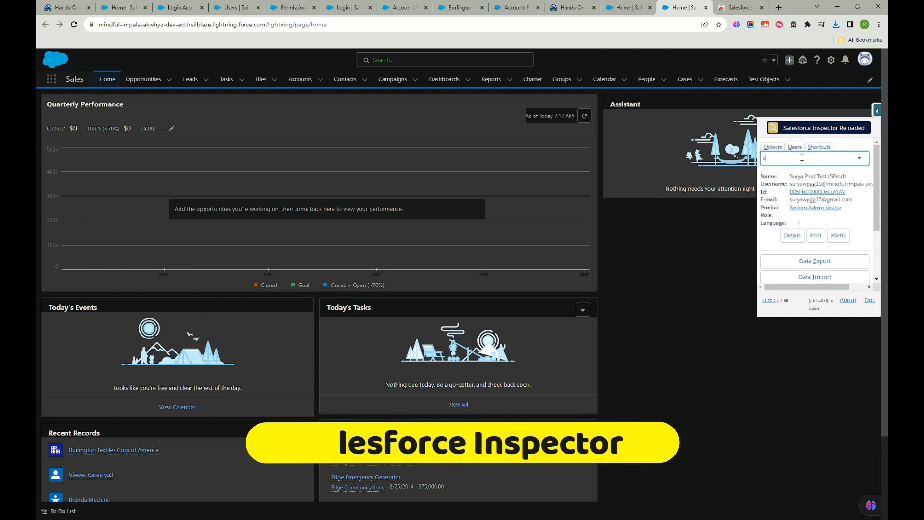
{"action": "type", "text": "i"}
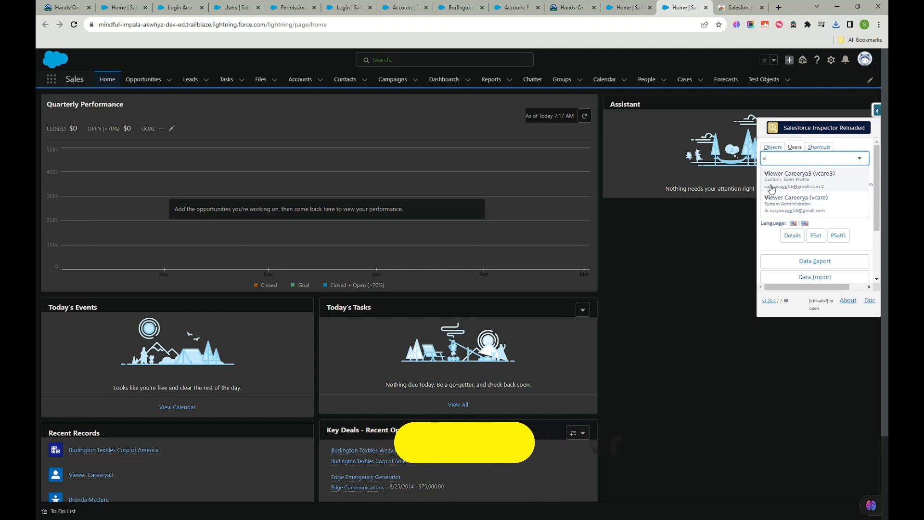
{"action": "left_click", "coordinate": [808, 182]}
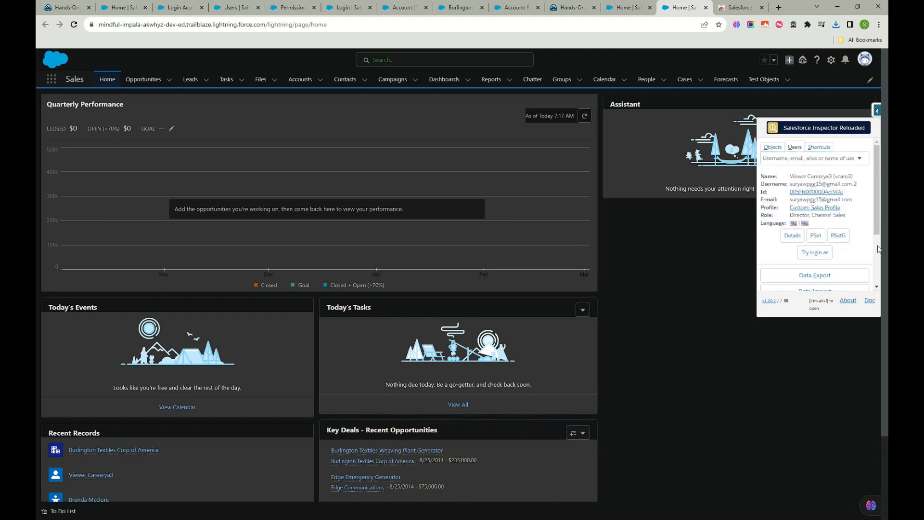
Step: Review the user's permission set assignments and details from Inspector, then log in as that user
{"action": "left_click", "coordinate": [814, 237]}
{"action": "left_click", "coordinate": [792, 236]}
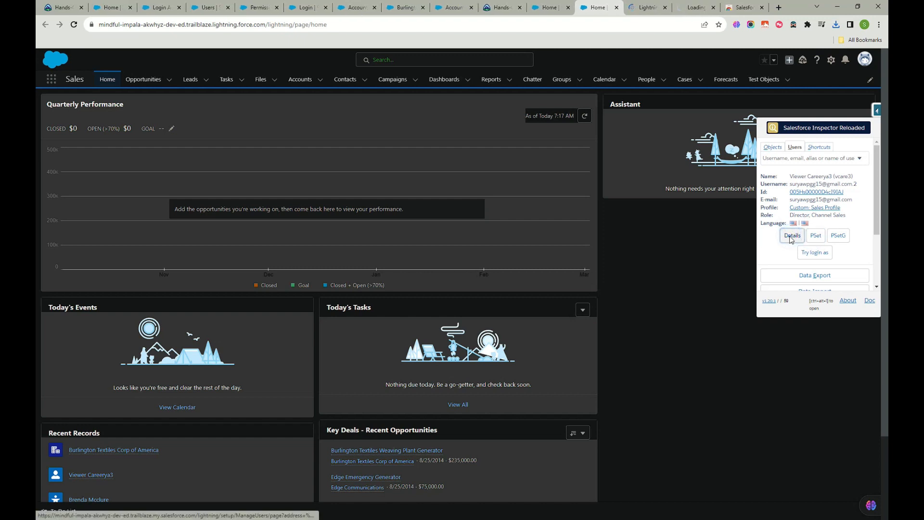
{"action": "left_click", "coordinate": [647, 11]}
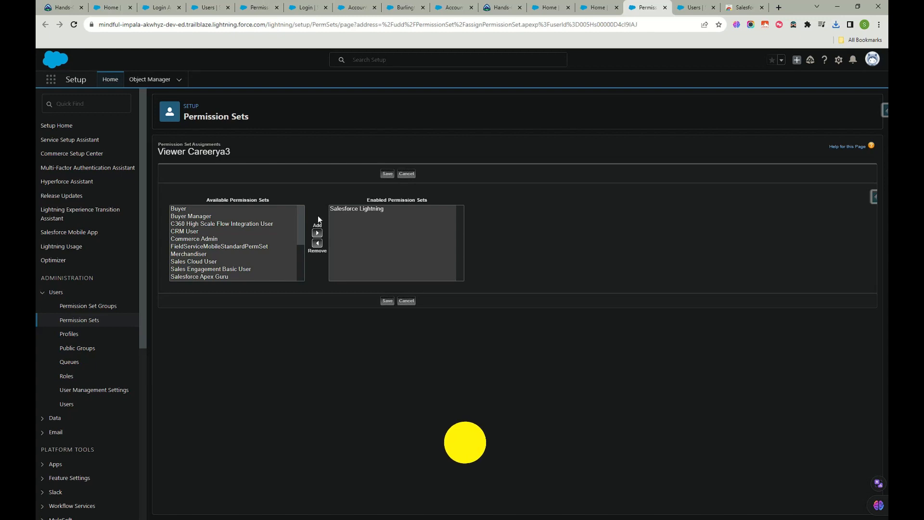
{"action": "left_click", "coordinate": [665, 8]}
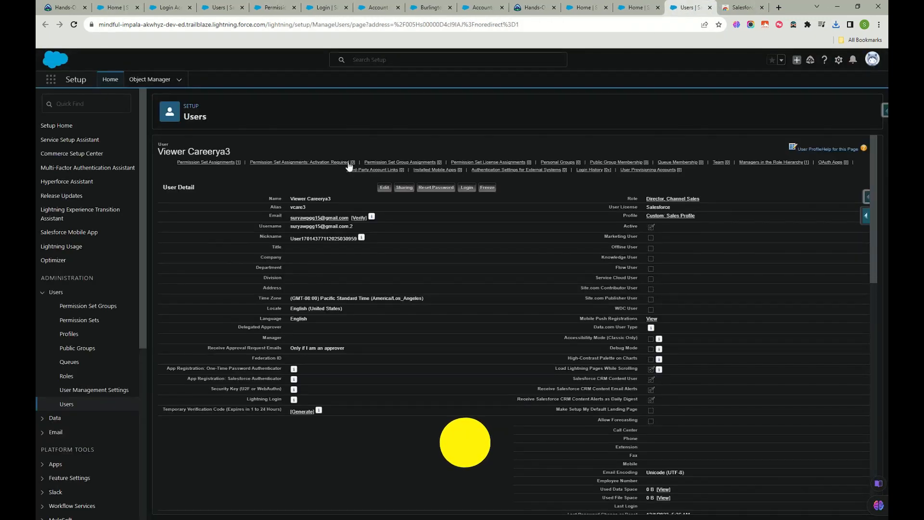
{"action": "left_click", "coordinate": [711, 8]}
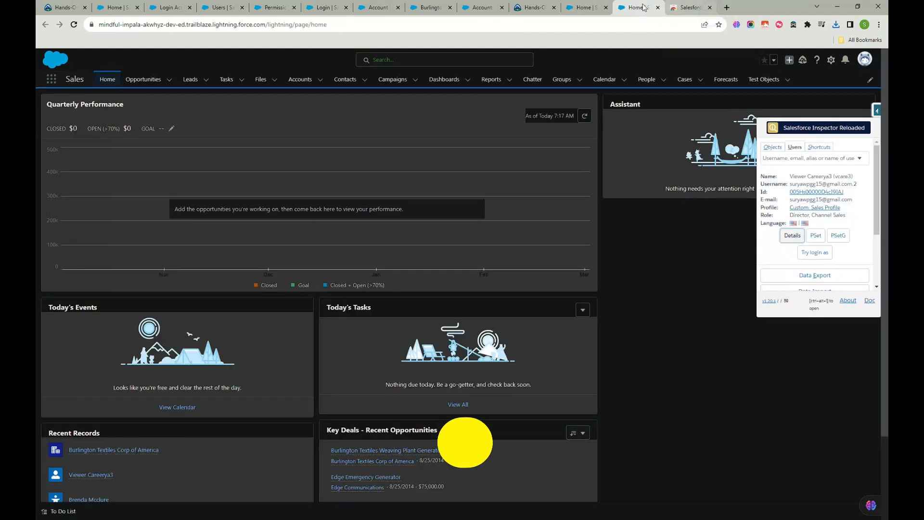
{"action": "left_click", "coordinate": [813, 254]}
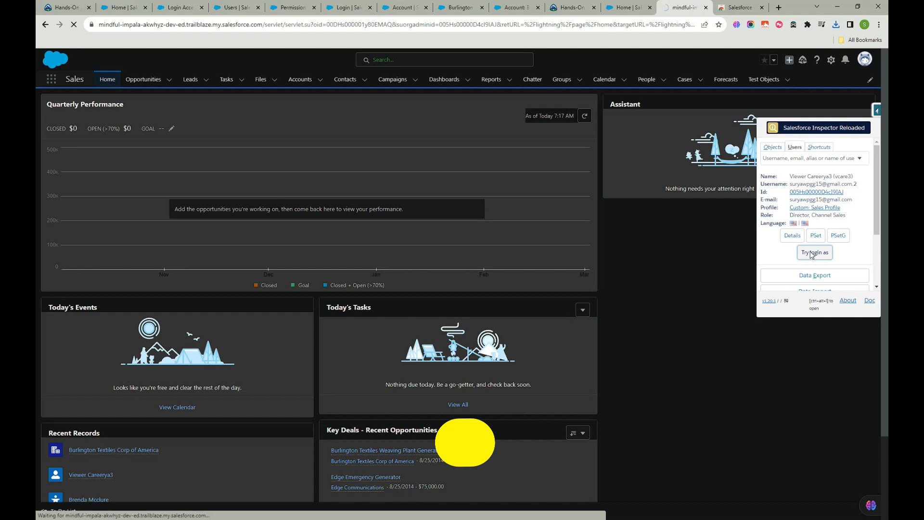
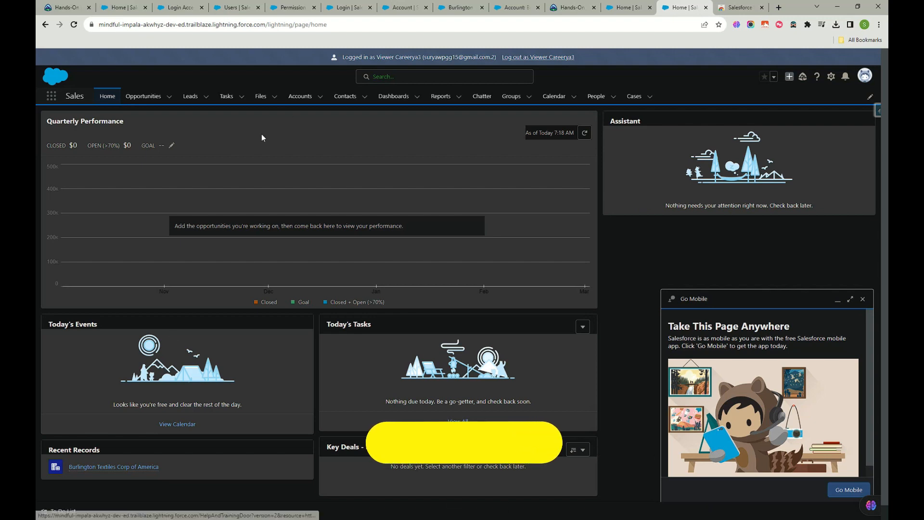
Step: Open the Burlington Textiles Corp of America account and show its Details fields
{"action": "left_click", "coordinate": [300, 97]}
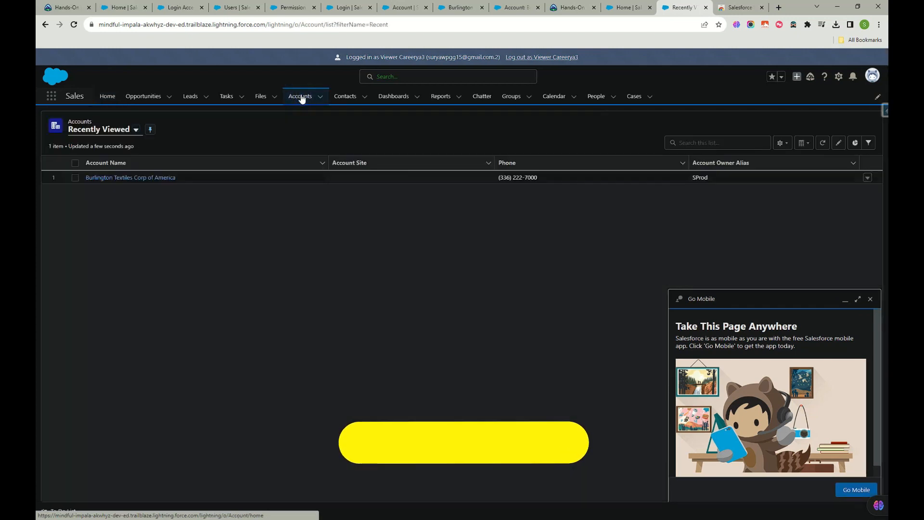
{"action": "left_click", "coordinate": [134, 178]}
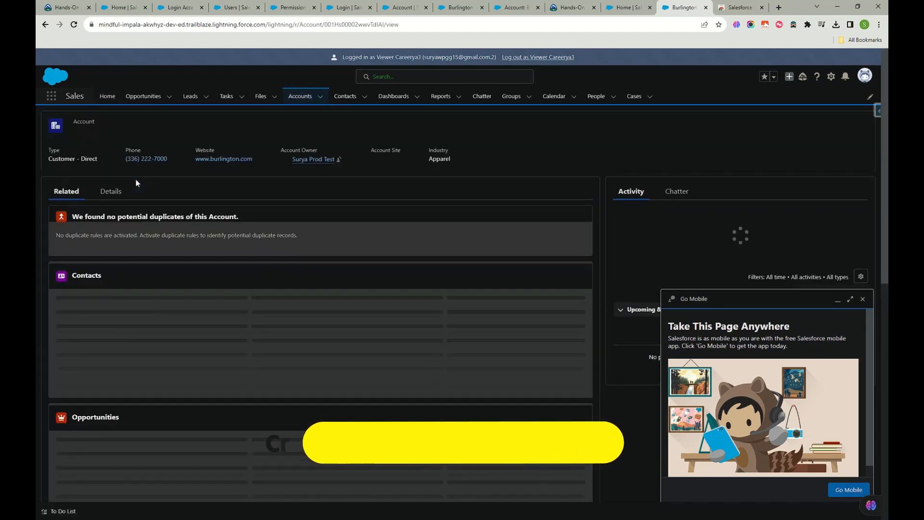
{"action": "left_click_drag", "start_coordinate": [389, 57], "coordinate": [459, 57]}
{"action": "left_click", "coordinate": [110, 193]}
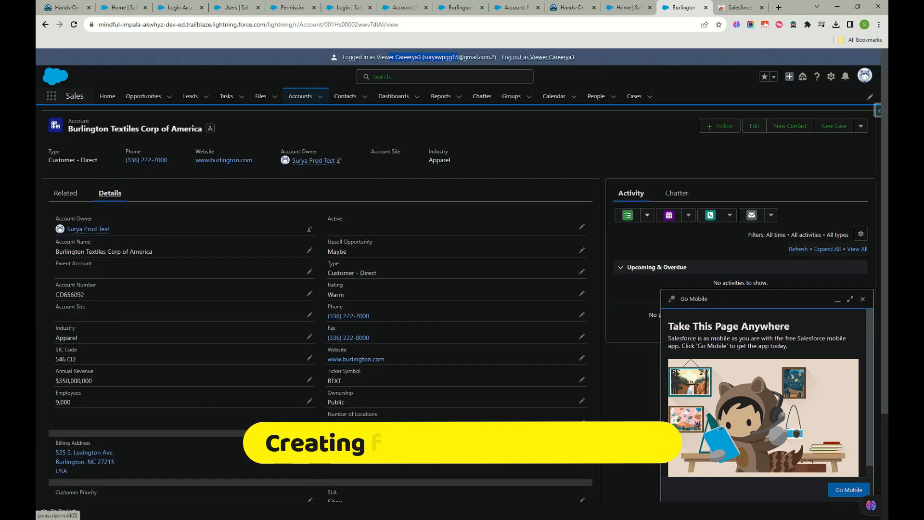
Step: Rearrange the browser tabs so the account tab sits beside the home page tab
{"action": "left_click", "coordinate": [457, 7]}
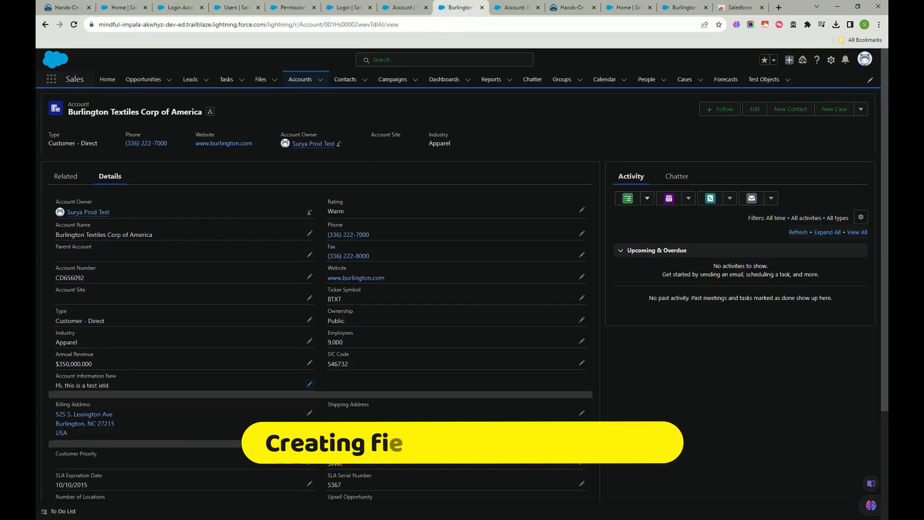
{"action": "left_click", "coordinate": [621, 7]}
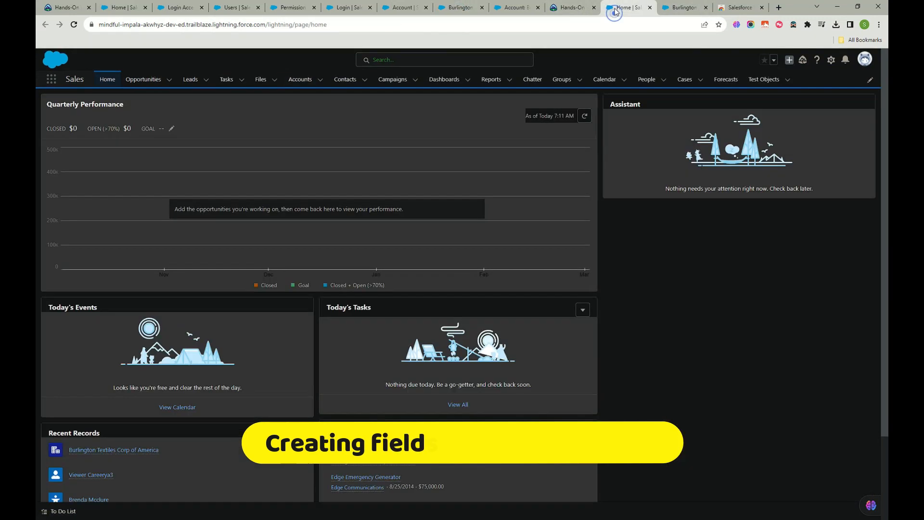
{"action": "left_click_drag", "start_coordinate": [457, 8], "coordinate": [571, 9]}
{"action": "left_click", "coordinate": [684, 7]}
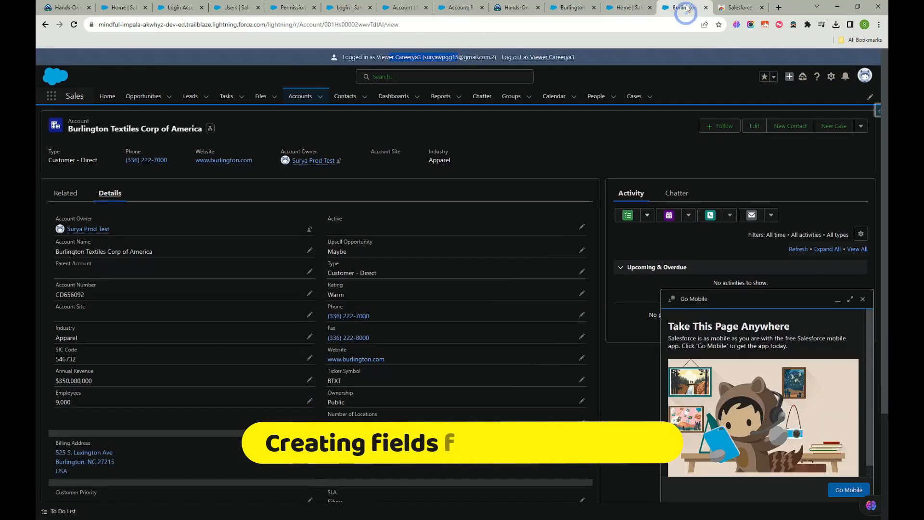
{"action": "left_click", "coordinate": [603, 11]}
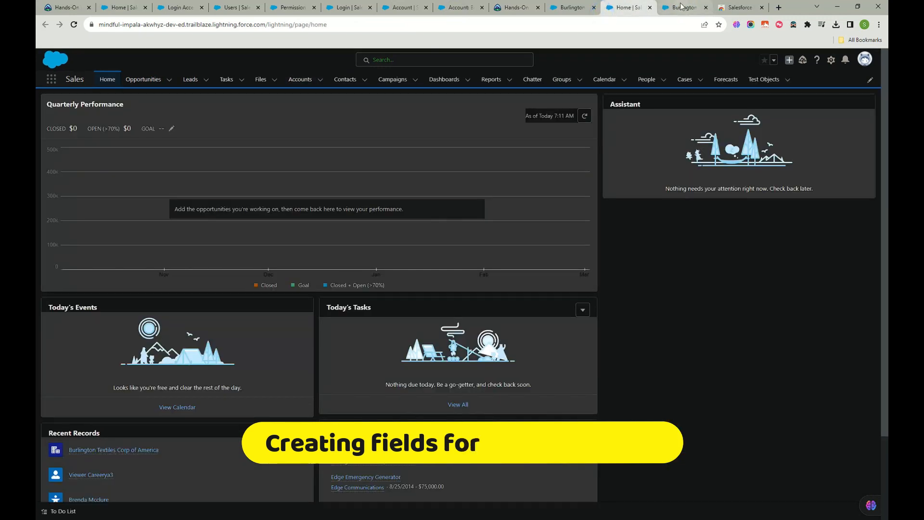
{"action": "left_click_drag", "start_coordinate": [683, 7], "coordinate": [626, 8]}
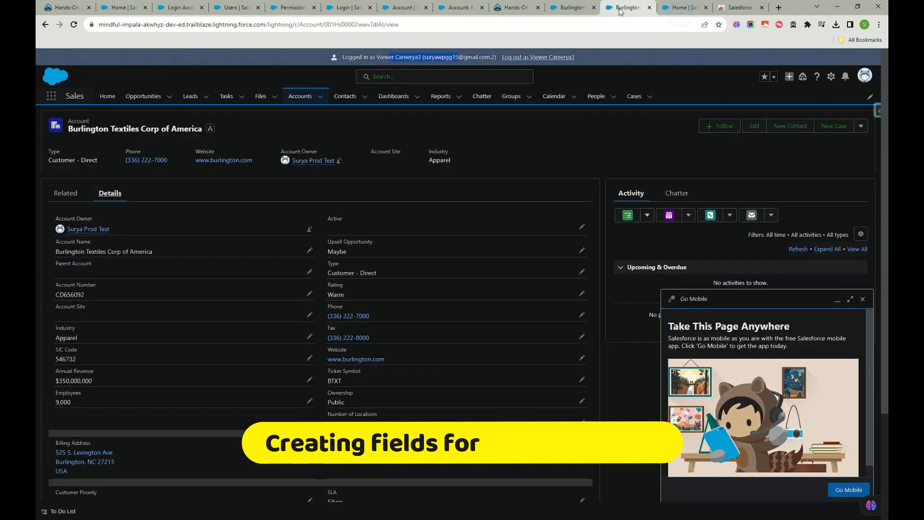
Step: Screenshot the account page and the impersonated user's tab, then log out as that user
{"action": "left_click", "coordinate": [751, 25]}
{"action": "left_click", "coordinate": [647, 77]}
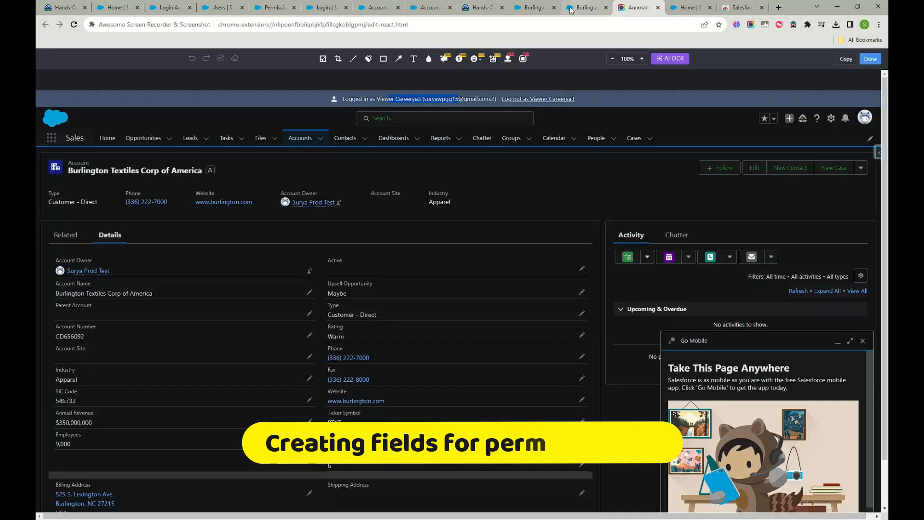
{"action": "left_click", "coordinate": [577, 9]}
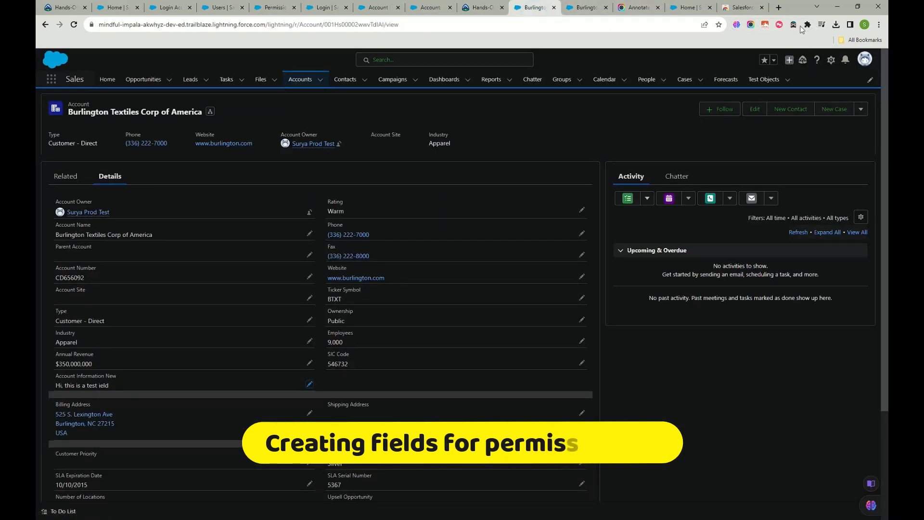
{"action": "left_click", "coordinate": [587, 8]}
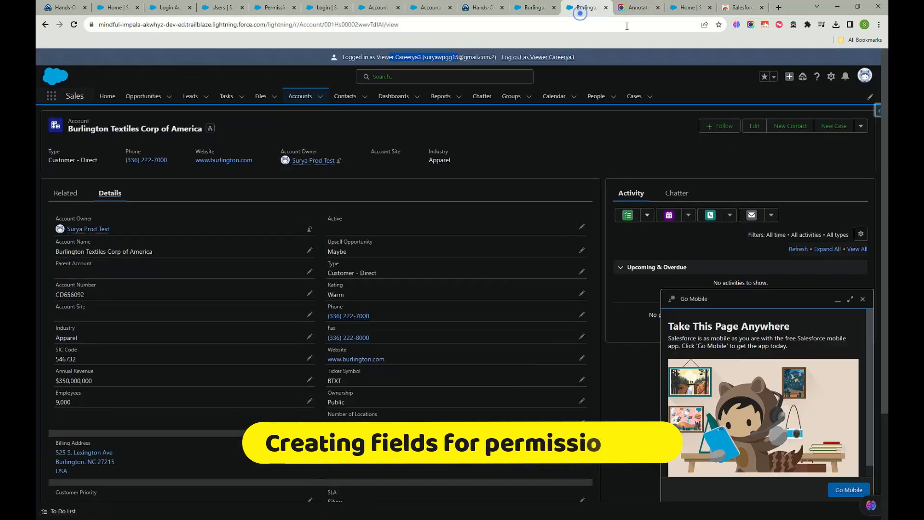
{"action": "left_click", "coordinate": [751, 24]}
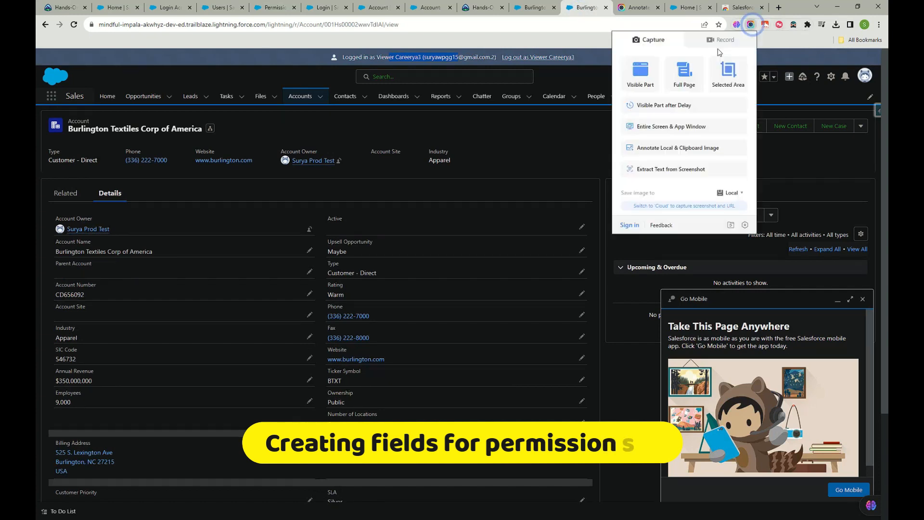
{"action": "left_click", "coordinate": [648, 79]}
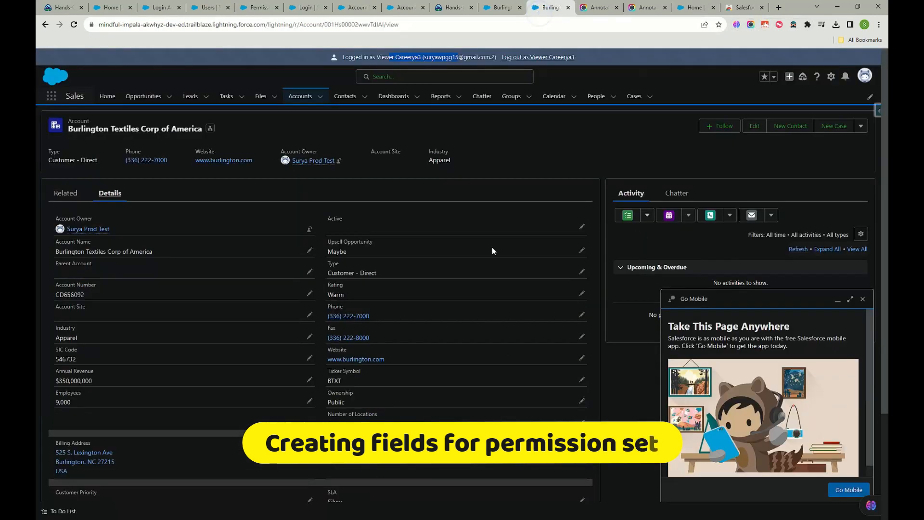
{"action": "left_click", "coordinate": [561, 58]}
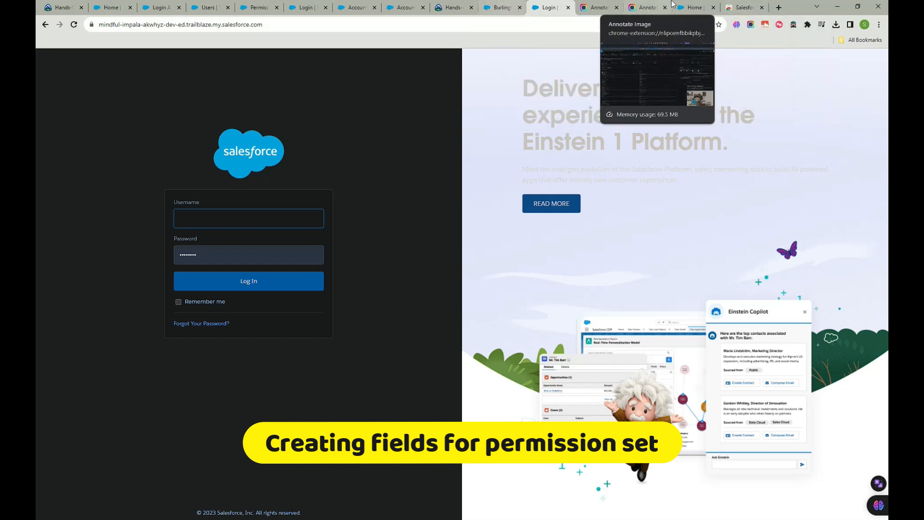
Step: Launch a hands-on org from the Trailhead Hands-On Orgs bookmark in a new tab
{"action": "left_click", "coordinate": [696, 7]}
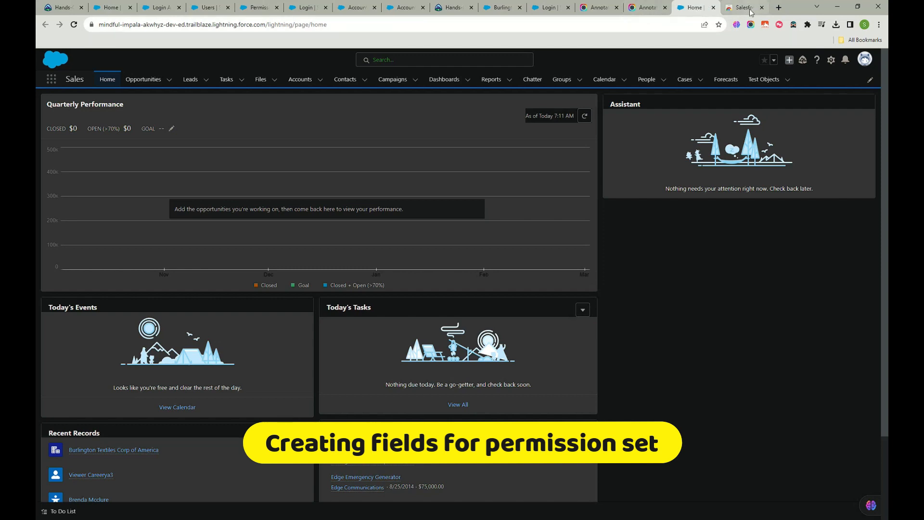
{"action": "left_click", "coordinate": [779, 8]}
{"action": "left_click", "coordinate": [862, 40]}
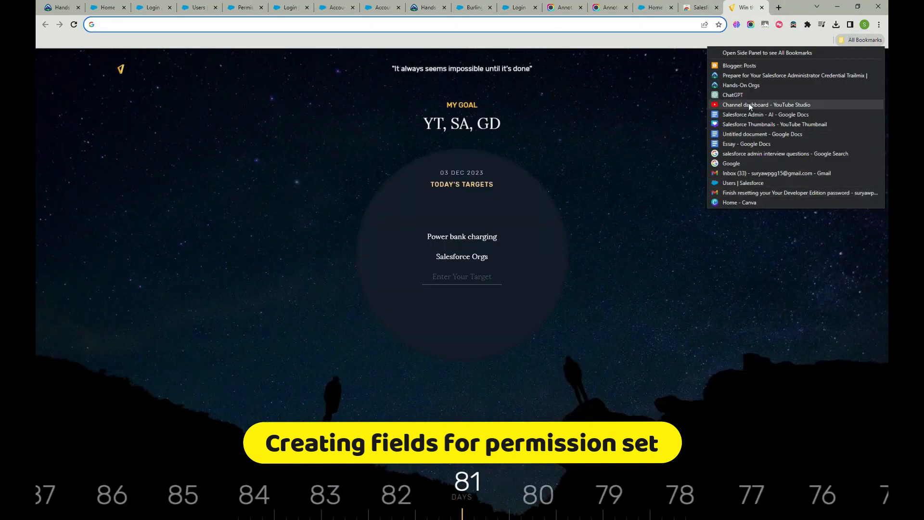
{"action": "left_click", "coordinate": [746, 76]}
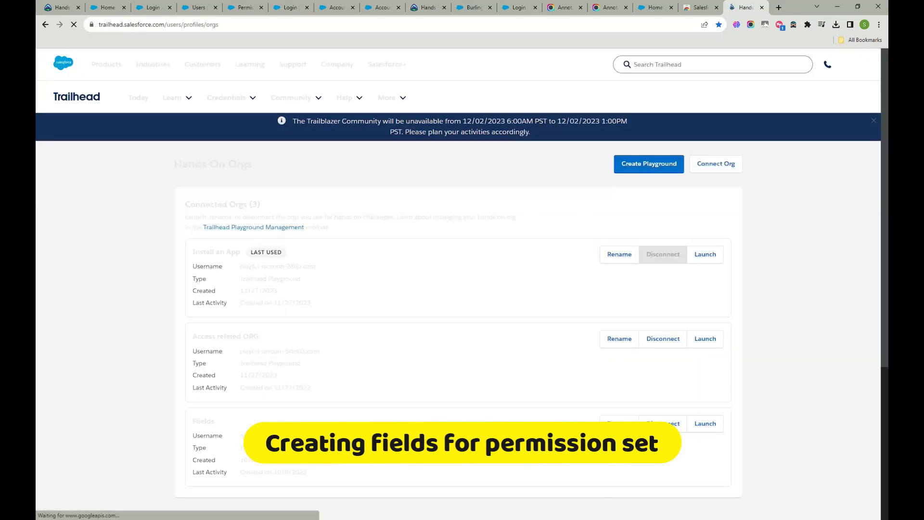
{"action": "scroll", "coordinate": [717, 261], "scroll_direction": "down", "scroll_amount": 5}
{"action": "left_click", "coordinate": [705, 198]}
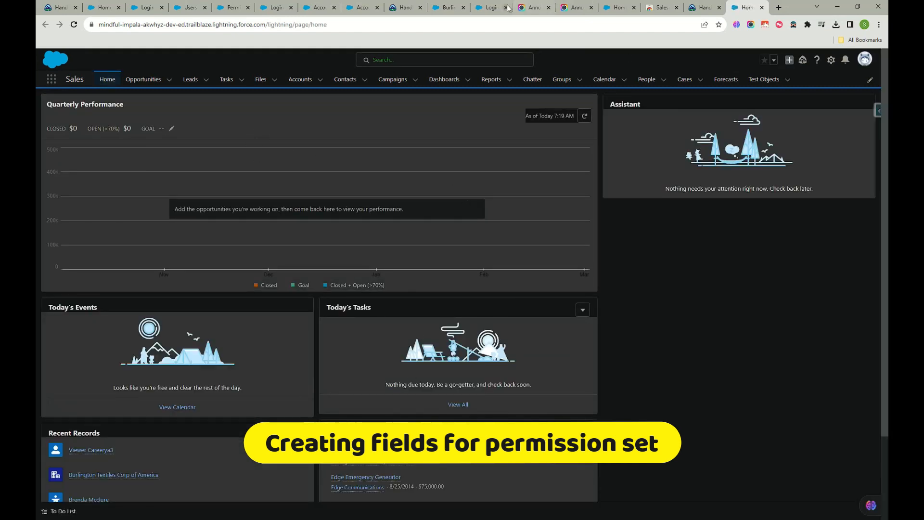
Step: Open Setup in a new tab from the gear menu and close the extension store tab
{"action": "left_click", "coordinate": [490, 13]}
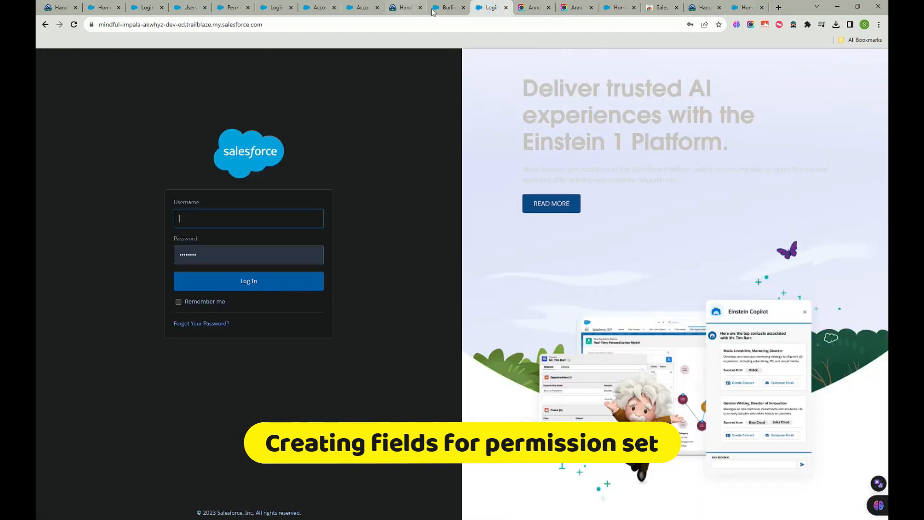
{"action": "left_click", "coordinate": [743, 9]}
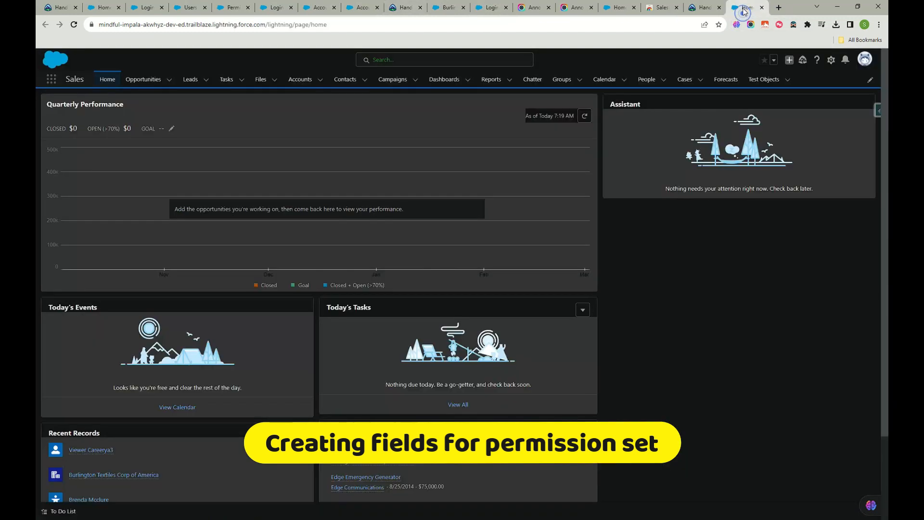
{"action": "left_click", "coordinate": [831, 60]}
{"action": "left_click", "coordinate": [795, 83]}
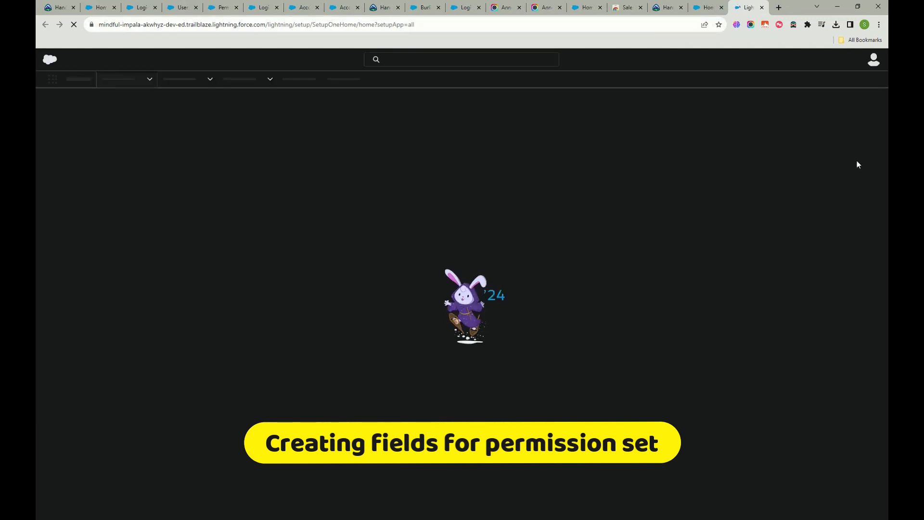
{"action": "left_click", "coordinate": [612, 11]}
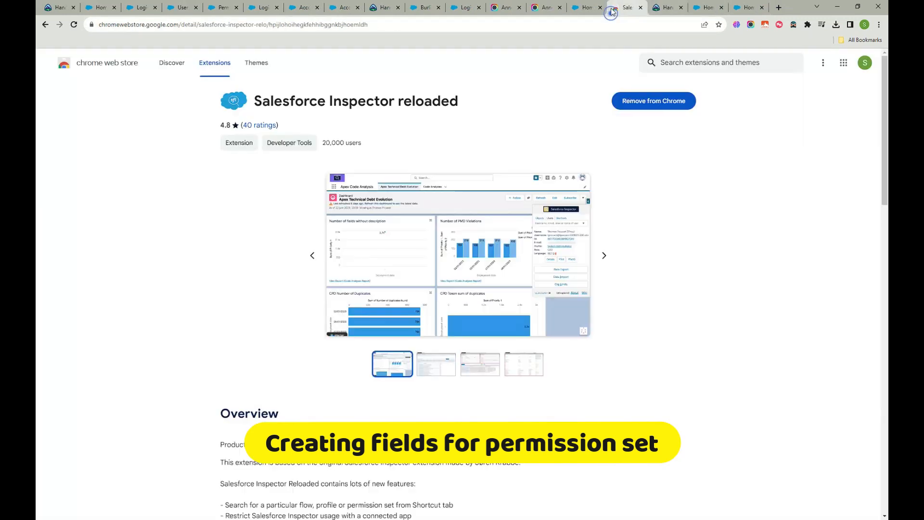
{"action": "left_click", "coordinate": [640, 8]}
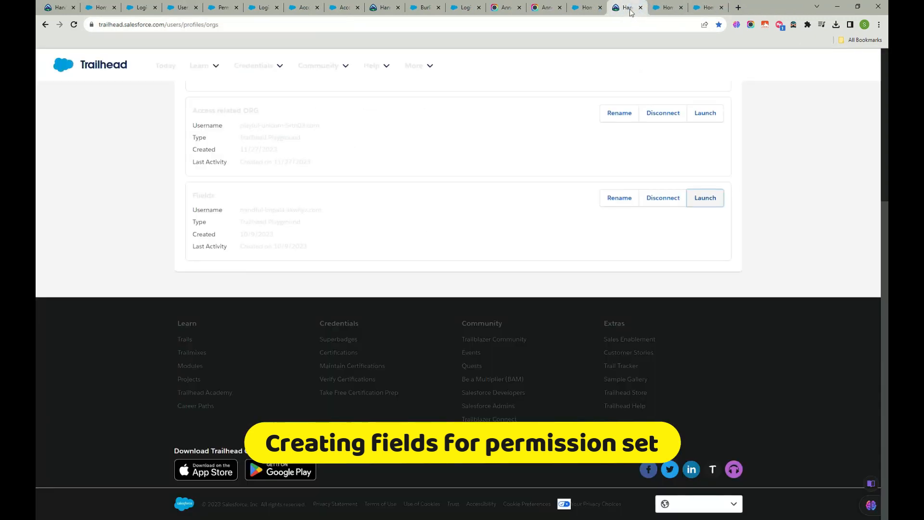
{"action": "left_click", "coordinate": [708, 8]}
{"action": "scroll", "coordinate": [488, 276], "scroll_direction": "down", "scroll_amount": 1}
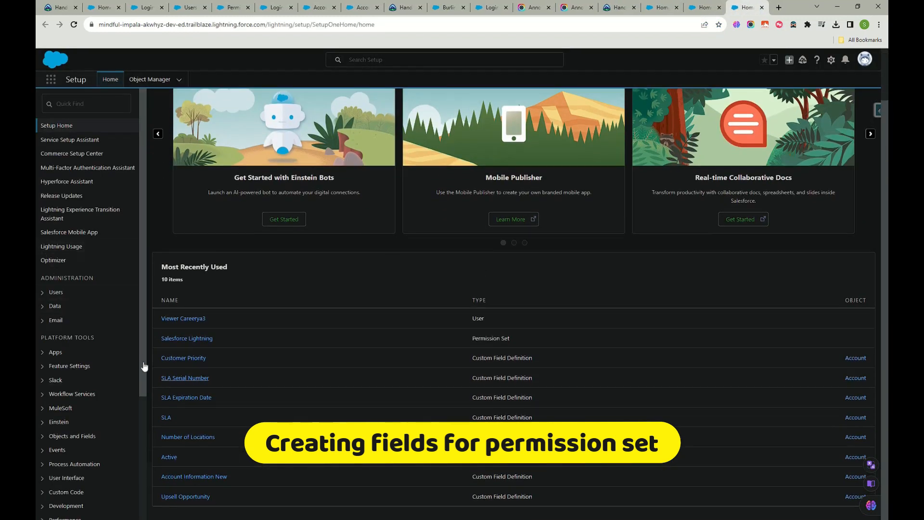
Step: In Object Manager, filter Account fields by 'acc' and open Account Information New
{"action": "left_click", "coordinate": [145, 80]}
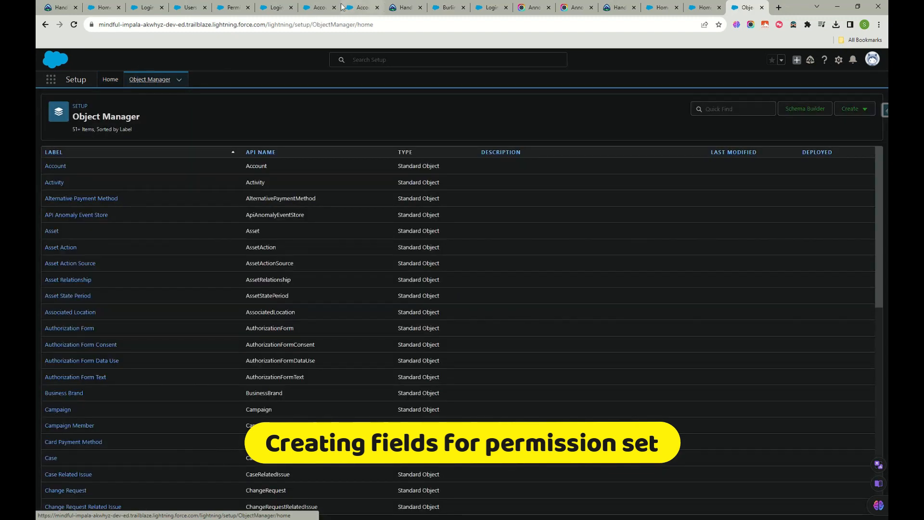
{"action": "left_click", "coordinate": [311, 10]}
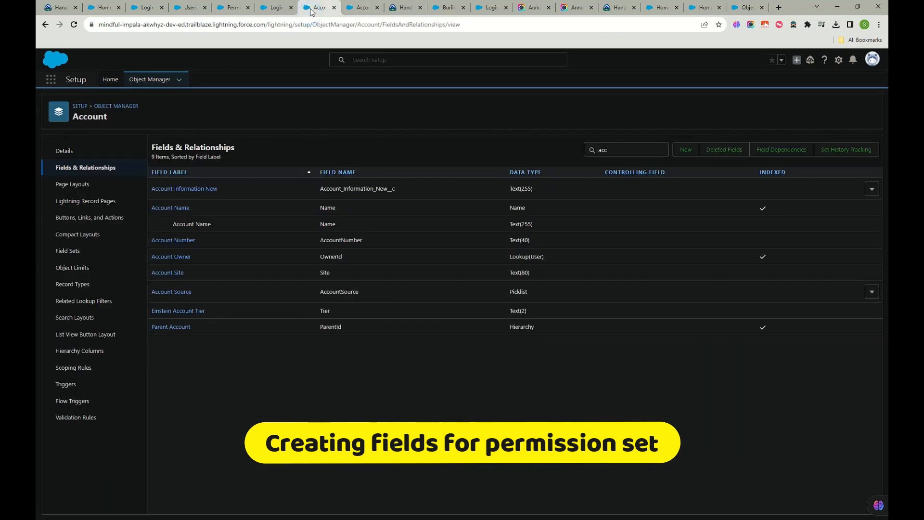
{"action": "left_click", "coordinate": [204, 190]}
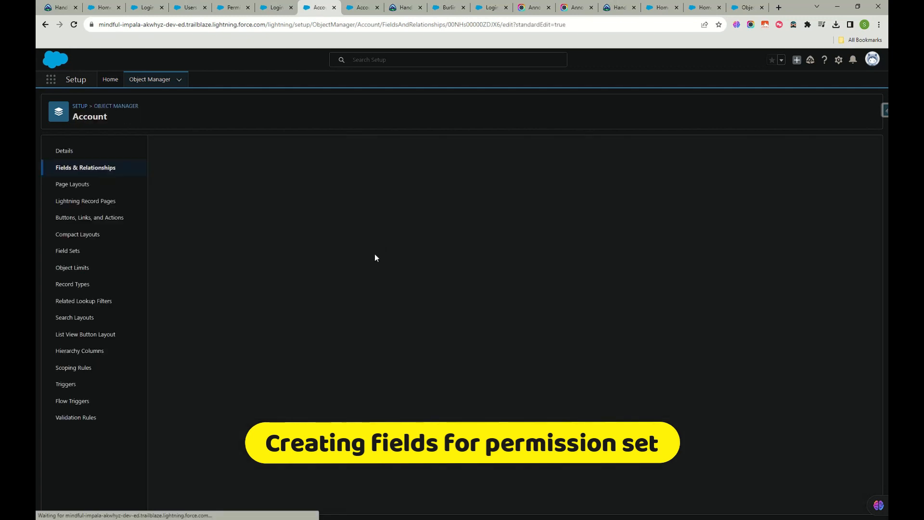
Step: Tick Visible for Custom: Sales Profile, screenshot the settings, and save the field-level security
{"action": "scroll", "coordinate": [498, 400], "scroll_direction": "down", "scroll_amount": 5}
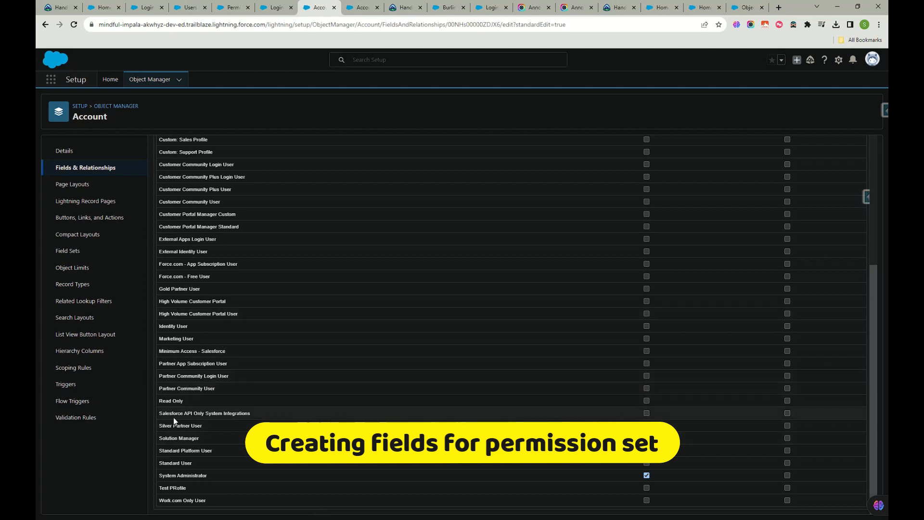
{"action": "scroll", "coordinate": [619, 231], "scroll_direction": "up", "scroll_amount": 2}
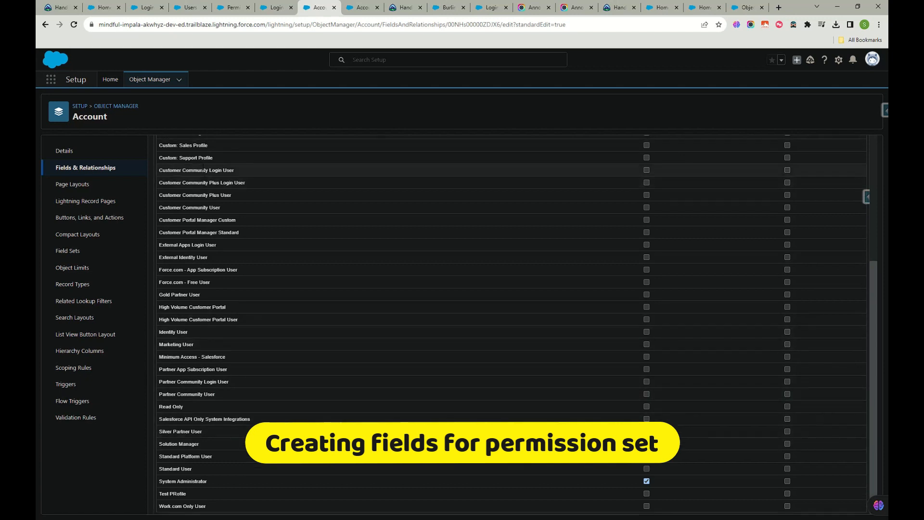
{"action": "left_click", "coordinate": [646, 228]}
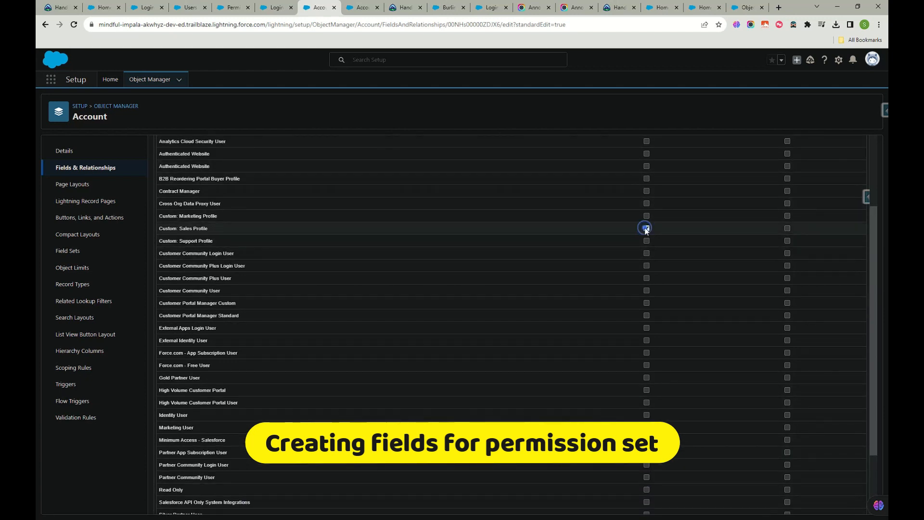
{"action": "scroll", "coordinate": [706, 367], "scroll_direction": "down", "scroll_amount": 2}
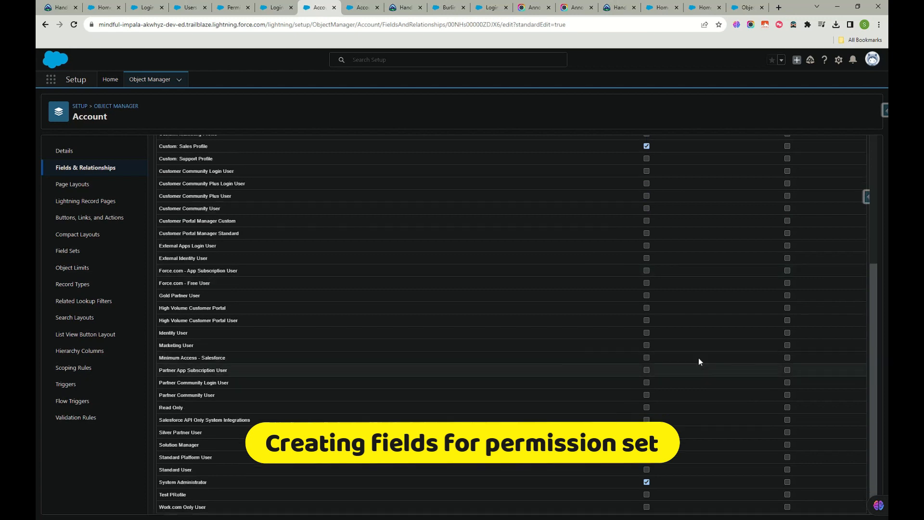
{"action": "scroll", "coordinate": [698, 361], "scroll_direction": "up", "scroll_amount": 4}
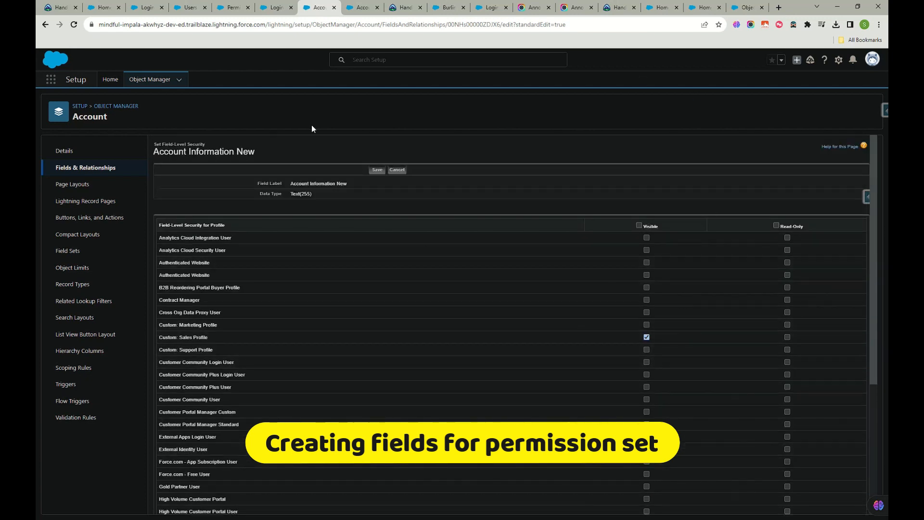
{"action": "left_click", "coordinate": [751, 25]}
{"action": "left_click", "coordinate": [644, 70]}
{"action": "left_click", "coordinate": [307, 8]}
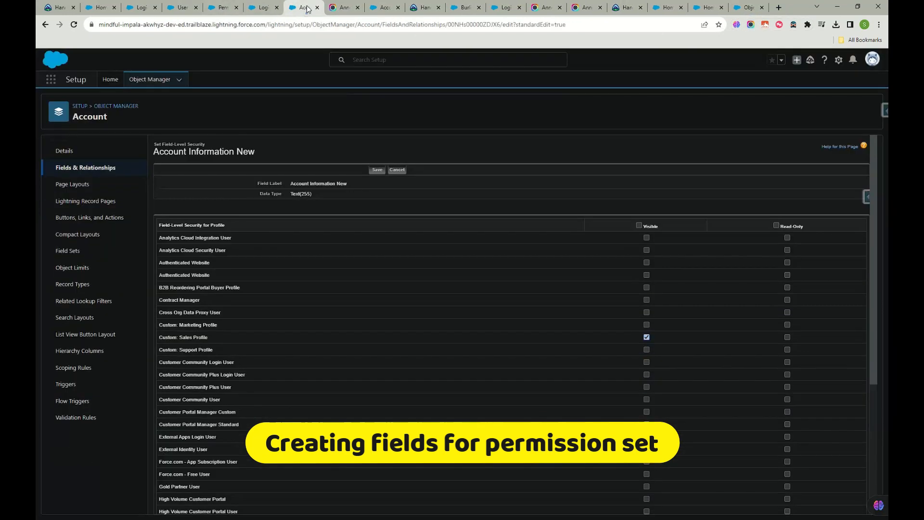
{"action": "left_click", "coordinate": [378, 169]}
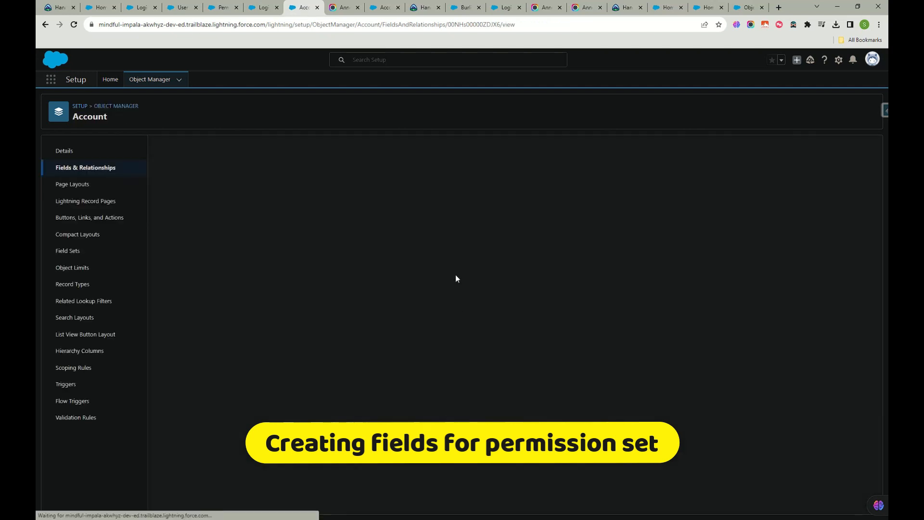
Step: Reopen and reload the expired Login Access Policies page
{"action": "left_click", "coordinate": [135, 7]}
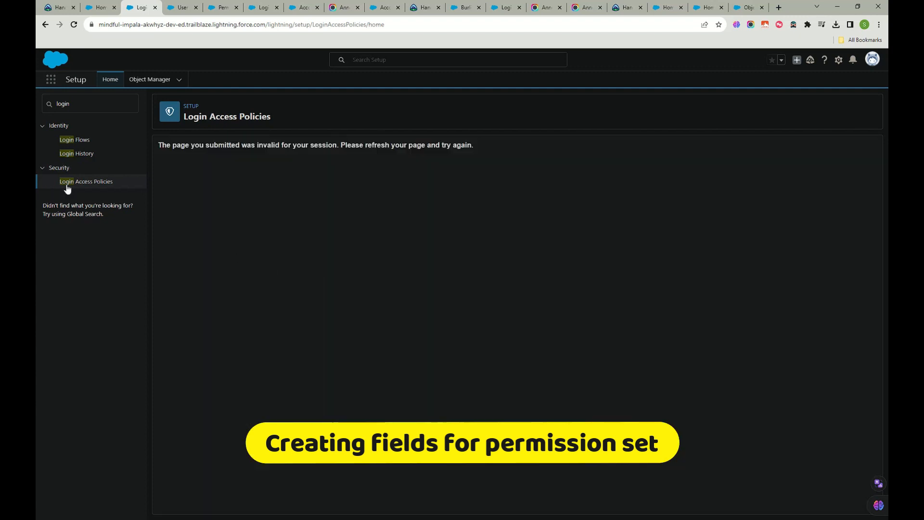
{"action": "left_click", "coordinate": [87, 183]}
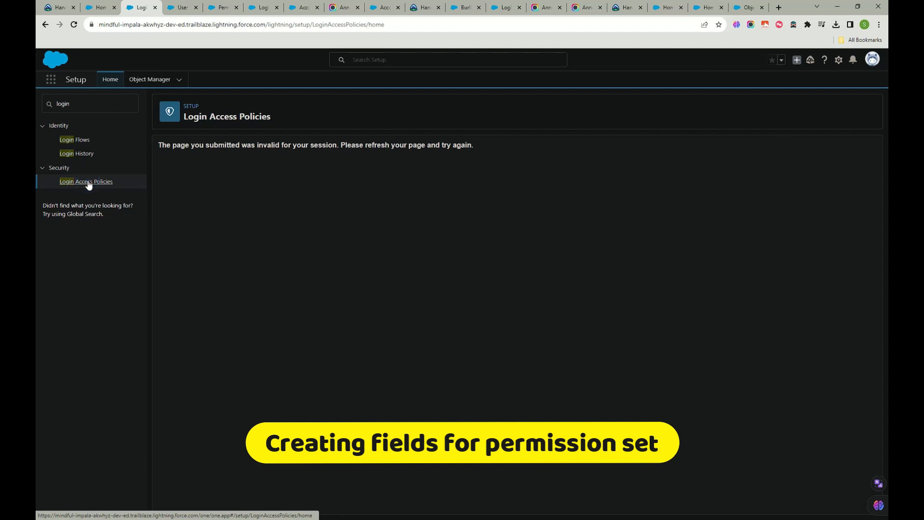
{"action": "left_click", "coordinate": [73, 25]}
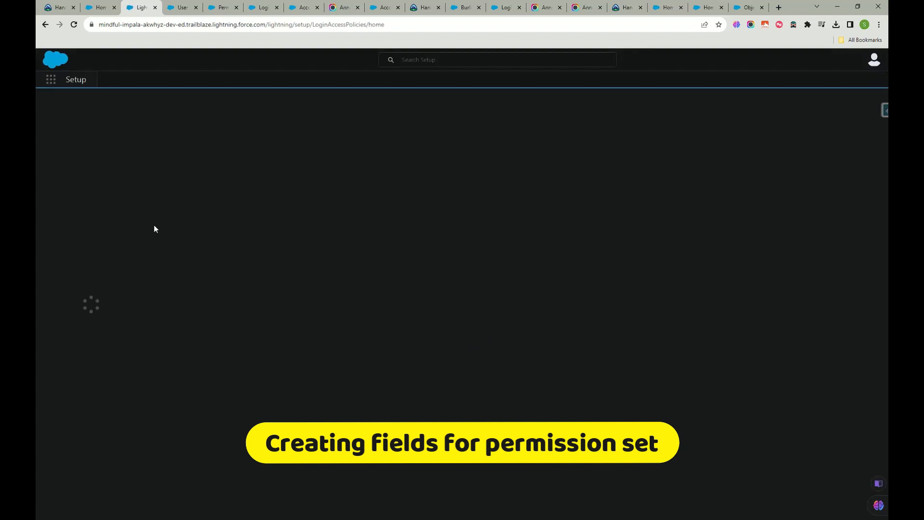
Step: Cycle through the Users, permission set, field and home tabs to the Burlington account tab
{"action": "left_click", "coordinate": [184, 10]}
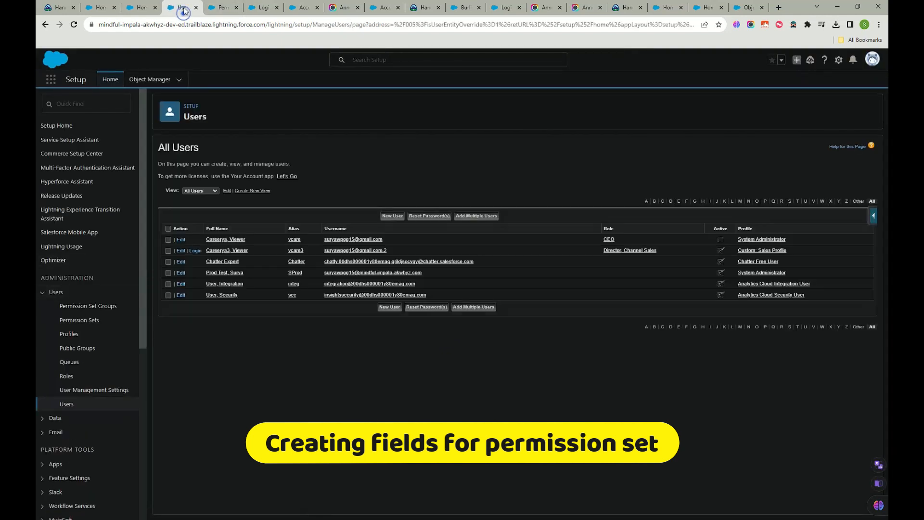
{"action": "left_click", "coordinate": [220, 10]}
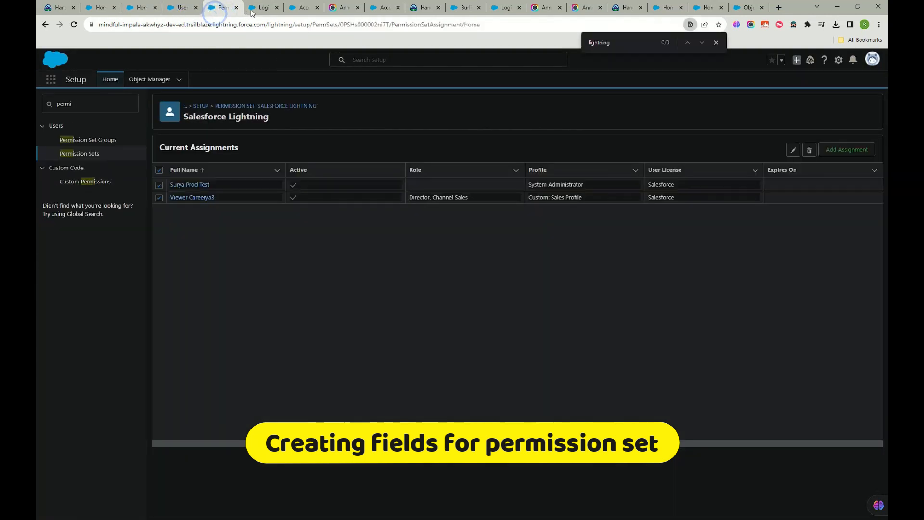
{"action": "left_click", "coordinate": [303, 9]}
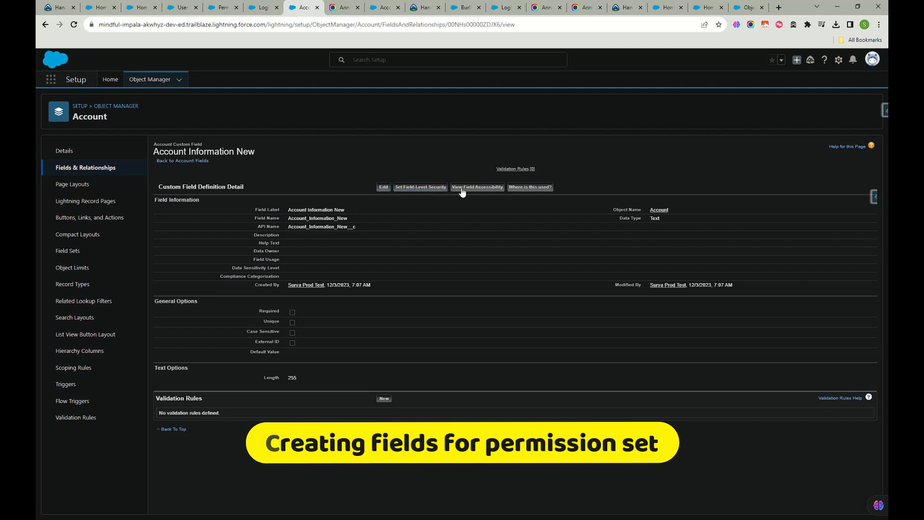
{"action": "left_click", "coordinate": [707, 8]}
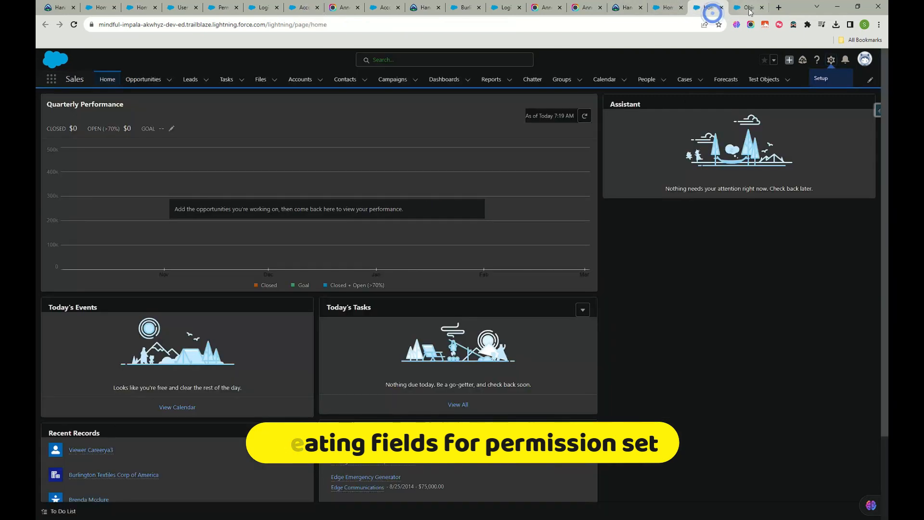
{"action": "left_click", "coordinate": [747, 8]}
{"action": "left_click", "coordinate": [668, 10]}
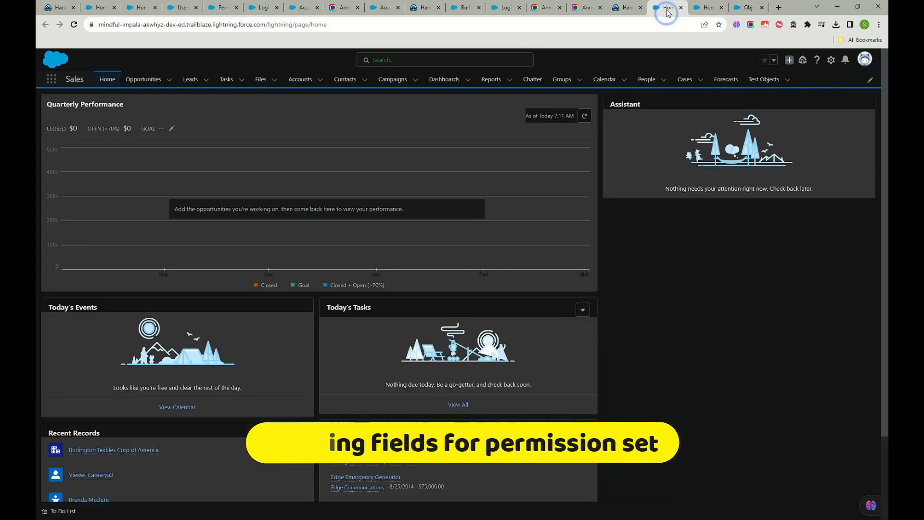
{"action": "left_click", "coordinate": [494, 9]}
{"action": "left_click", "coordinate": [468, 8]}
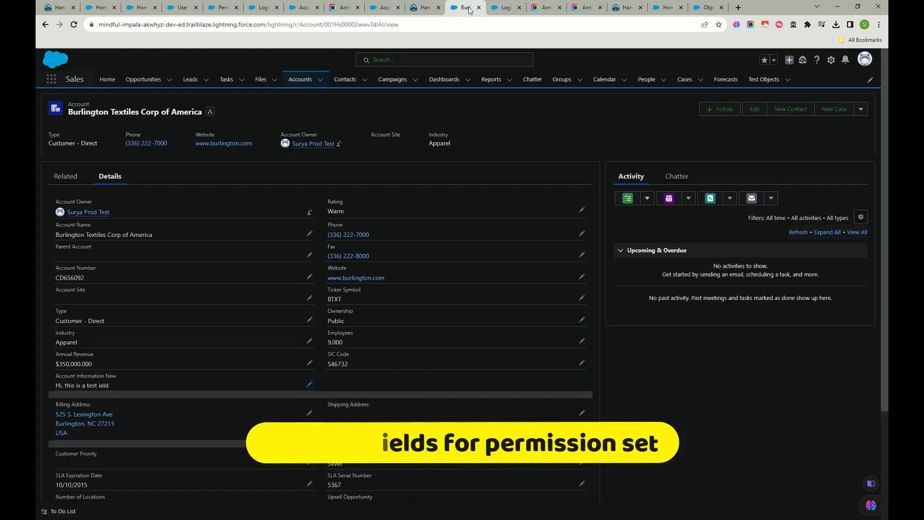
{"action": "left_click", "coordinate": [503, 7]}
Step: Start entering a login username, then clear it and reload the login page
{"action": "left_click", "coordinate": [281, 212]}
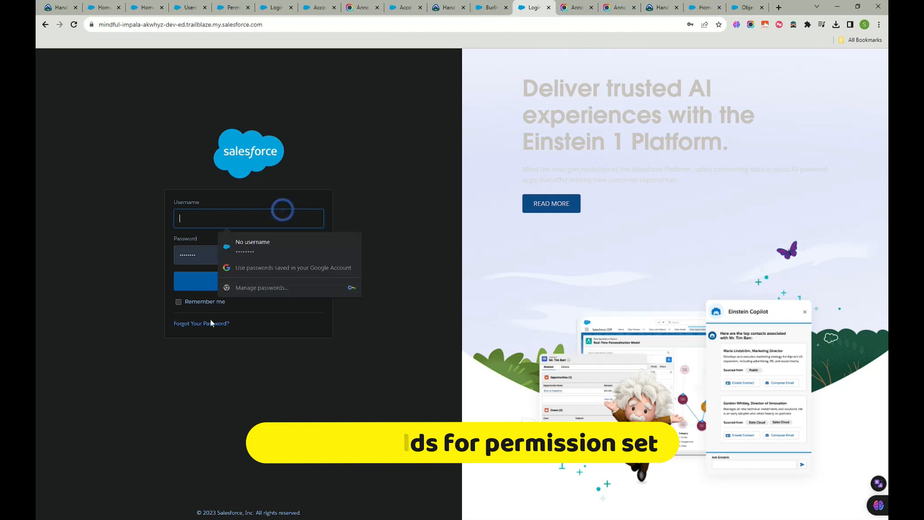
{"action": "left_click", "coordinate": [202, 215]}
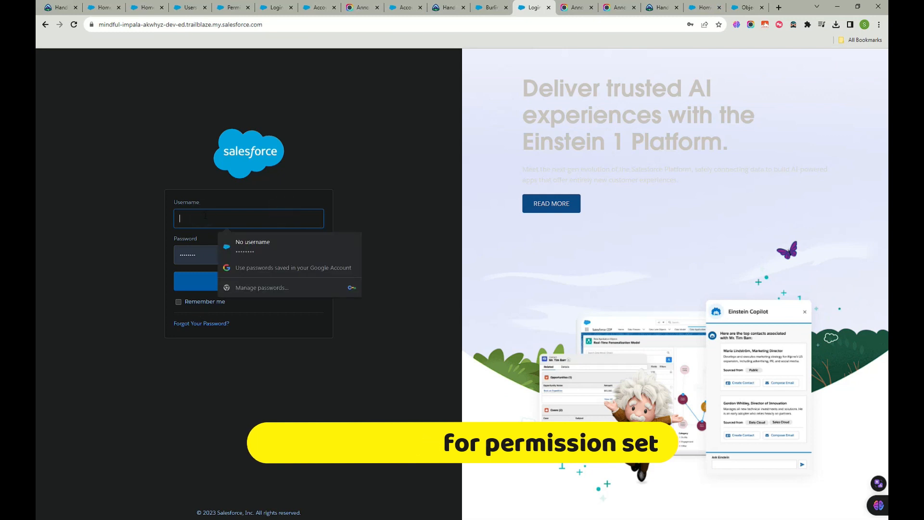
{"action": "type", "text": "sury"}
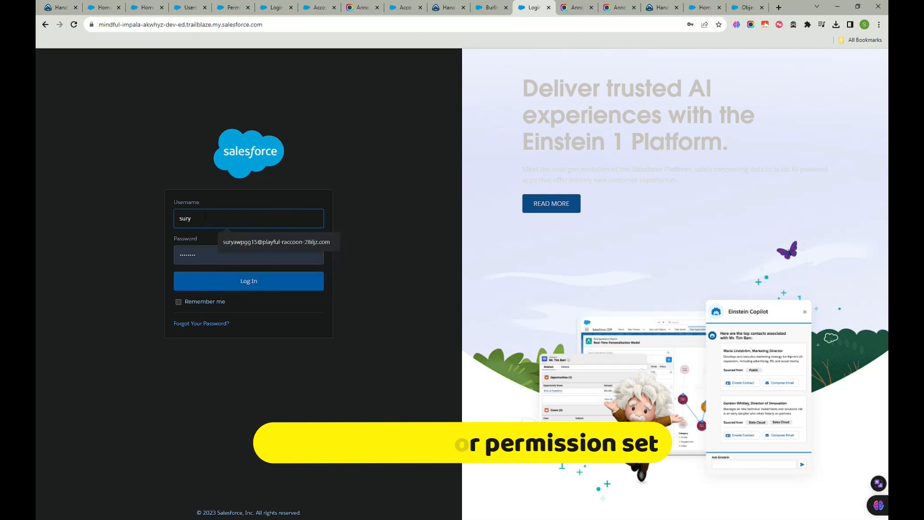
{"action": "type", "text": "awpg"}
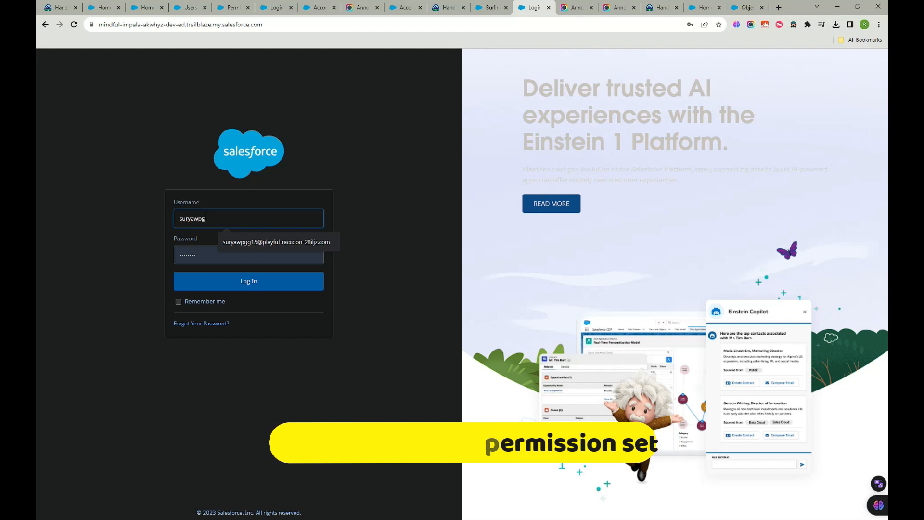
{"action": "key", "text": "BackSpace"}
{"action": "key", "text": "BackSpace"}
{"action": "key", "text": "BackSpace"}
{"action": "key", "text": "BackSpace"}
{"action": "key", "text": "BackSpace"}
{"action": "key", "text": "BackSpace"}
{"action": "key", "text": "BackSpace"}
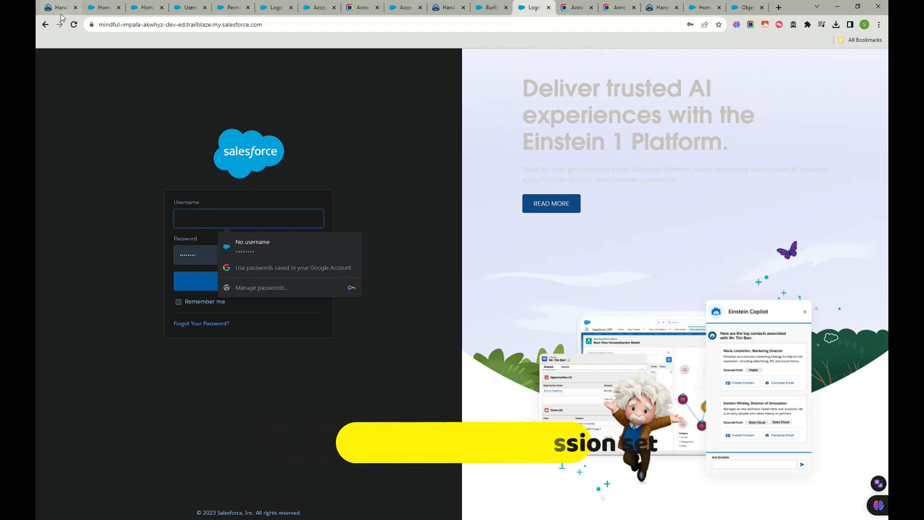
{"action": "left_click", "coordinate": [74, 24]}
{"action": "left_click", "coordinate": [496, 93]}
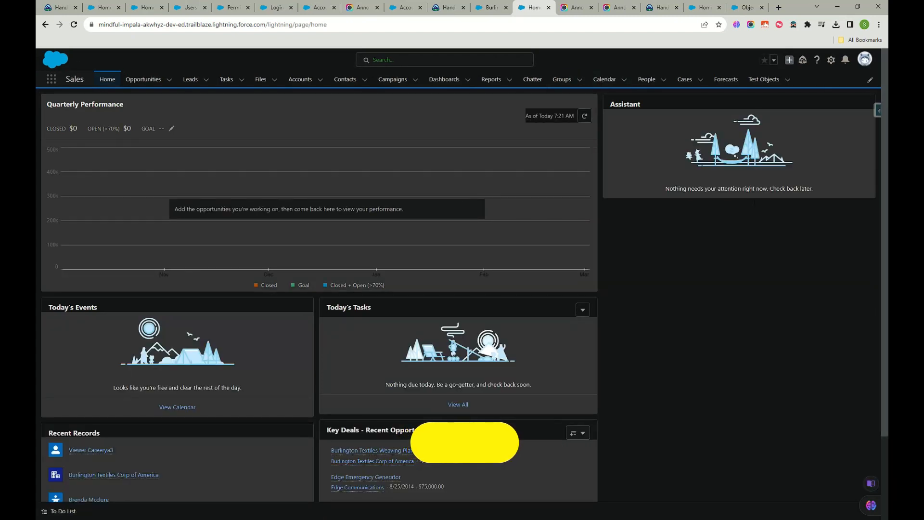
Step: Find the sales-profile test user in Salesforce Inspector and log in as them
{"action": "left_click", "coordinate": [490, 7]}
{"action": "left_click", "coordinate": [528, 10]}
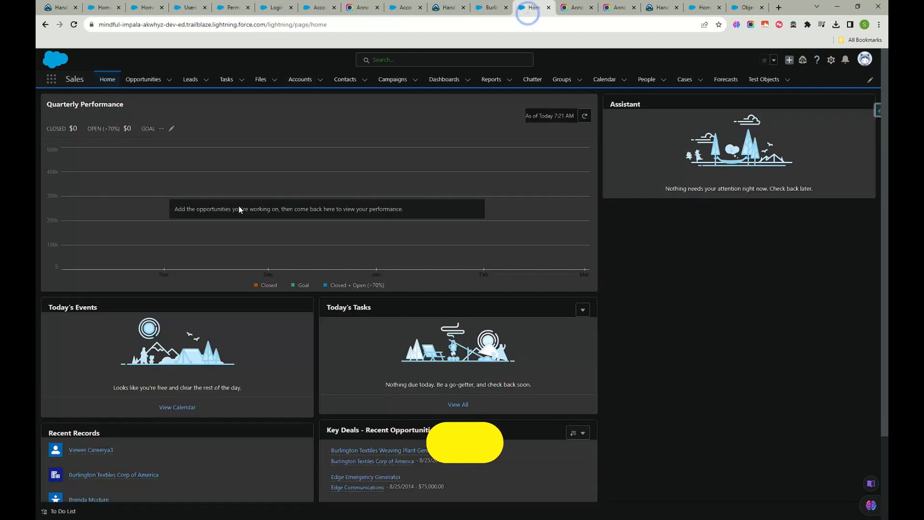
{"action": "left_click", "coordinate": [877, 110]}
{"action": "left_click", "coordinate": [797, 147]}
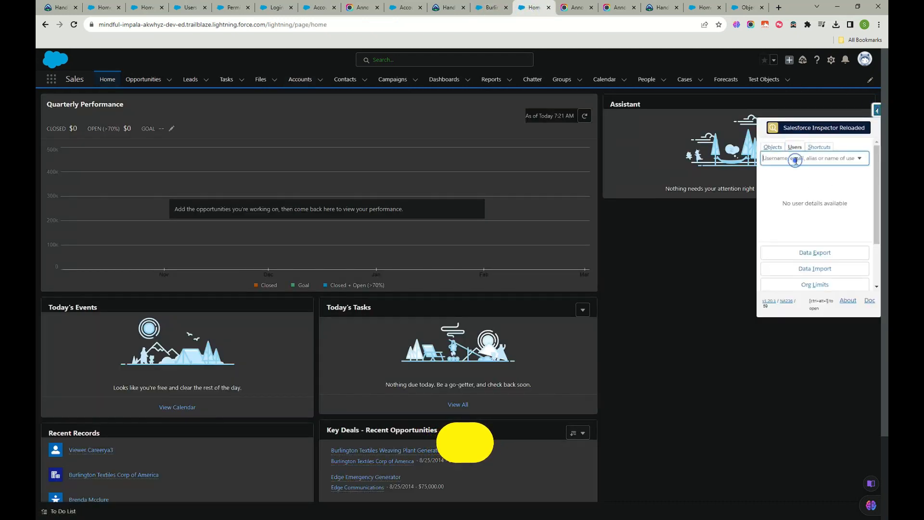
{"action": "type", "text": "c"}
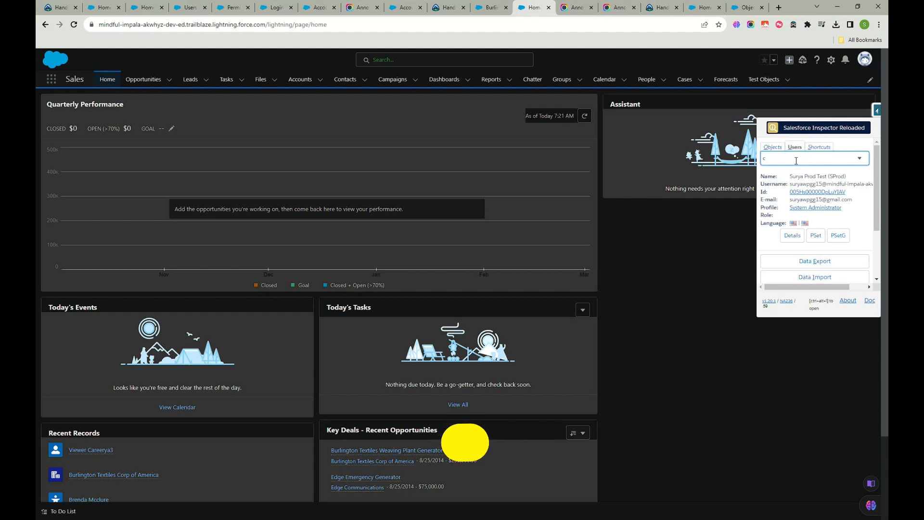
{"action": "type", "text": "ar"}
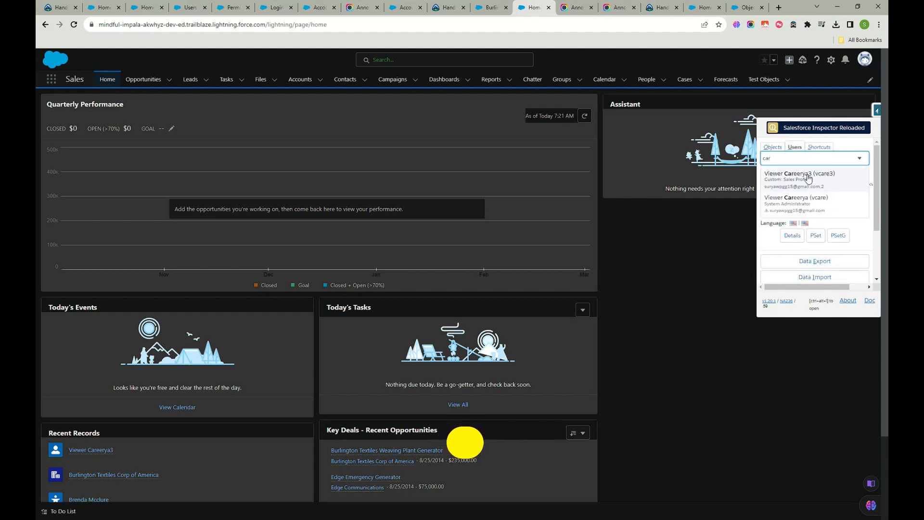
{"action": "left_click", "coordinate": [808, 178]}
{"action": "left_click", "coordinate": [802, 251]}
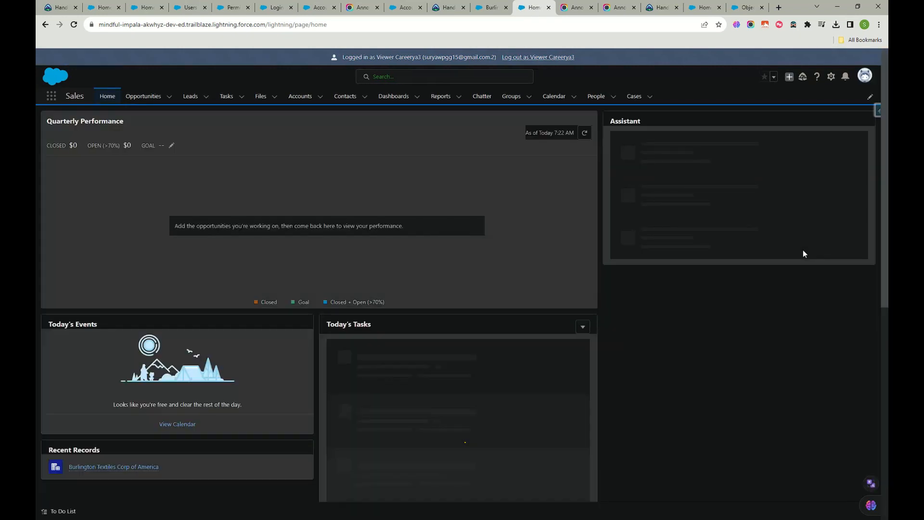
Step: Open the Burlington Textiles account's details and scroll to Account Information New
{"action": "left_click", "coordinate": [300, 97]}
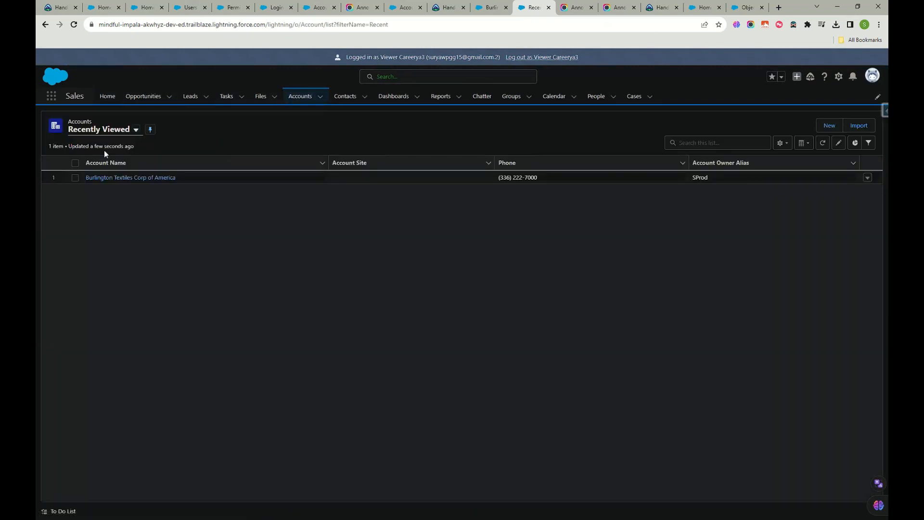
{"action": "left_click", "coordinate": [117, 178]}
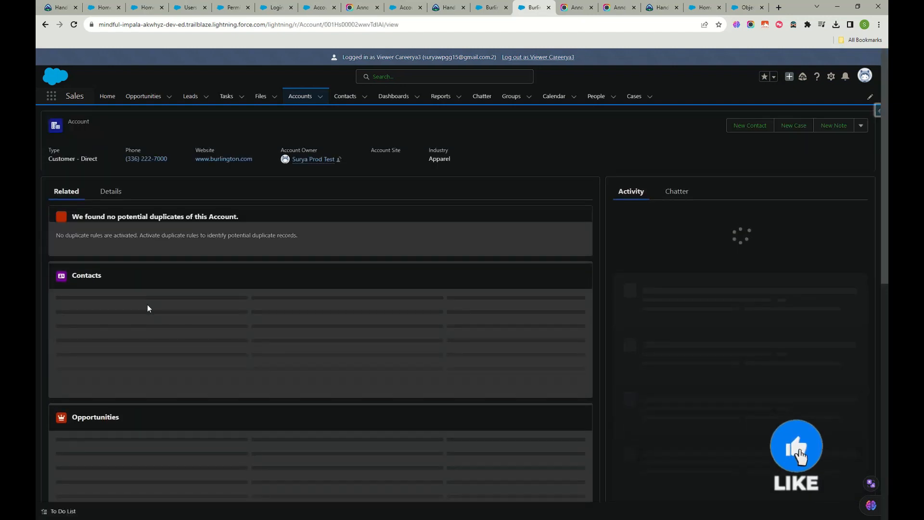
{"action": "left_click", "coordinate": [110, 192]}
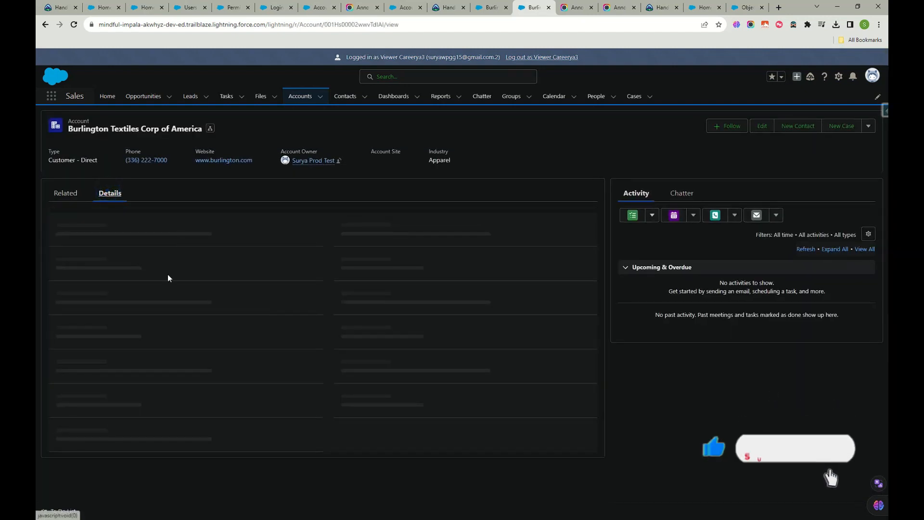
{"action": "scroll", "coordinate": [103, 273], "scroll_direction": "down", "scroll_amount": 3}
{"action": "left_click_drag", "start_coordinate": [317, 284], "coordinate": [52, 273]}
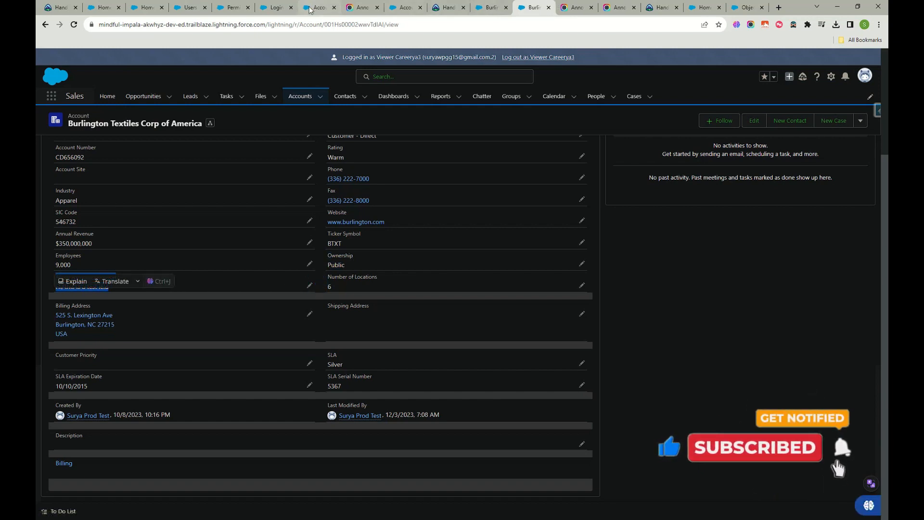
Step: Compare with the saved field security screenshot, then capture the account page as the viewer user
{"action": "left_click", "coordinate": [147, 8]}
{"action": "left_click", "coordinate": [354, 9]}
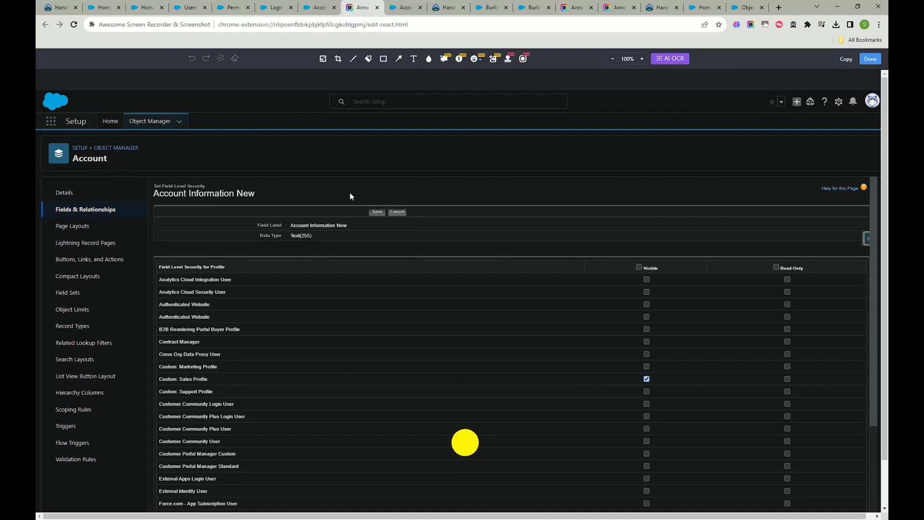
{"action": "left_click", "coordinate": [529, 7]}
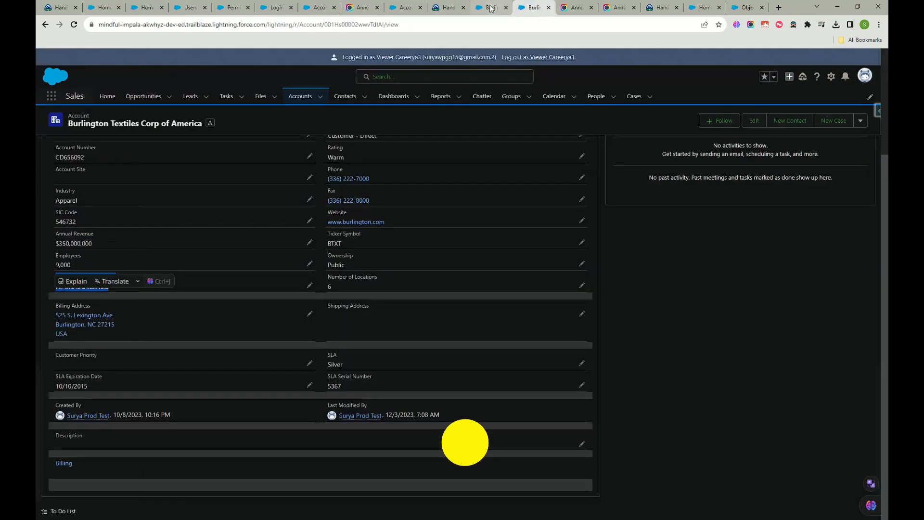
{"action": "left_click", "coordinate": [528, 7]}
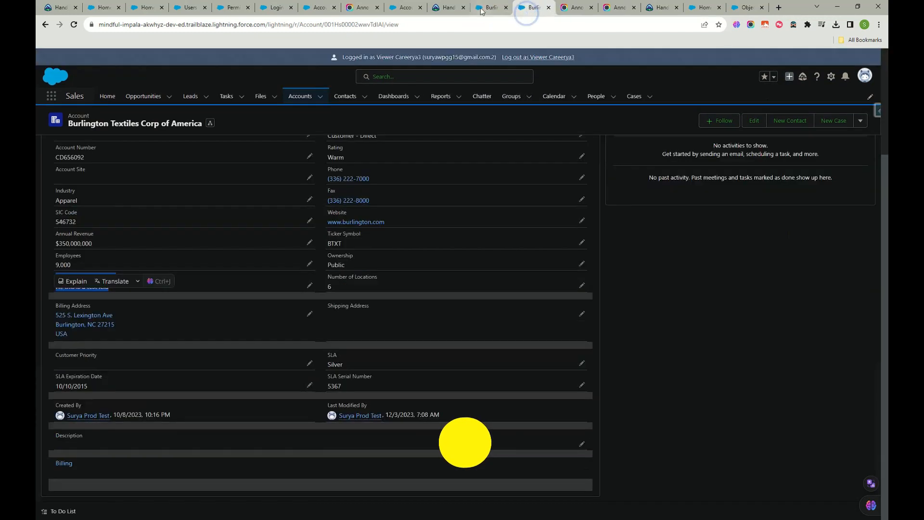
{"action": "left_click", "coordinate": [750, 24]}
{"action": "left_click", "coordinate": [636, 48]}
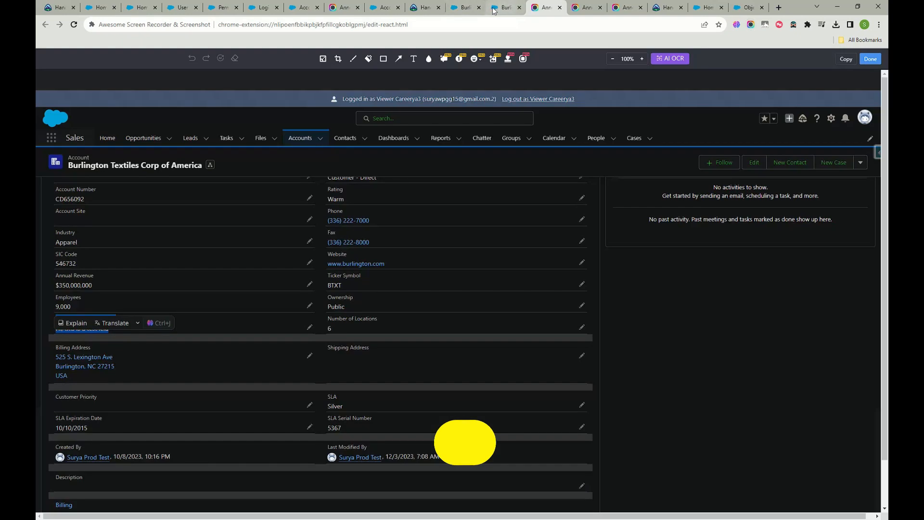
{"action": "left_click", "coordinate": [494, 8]}
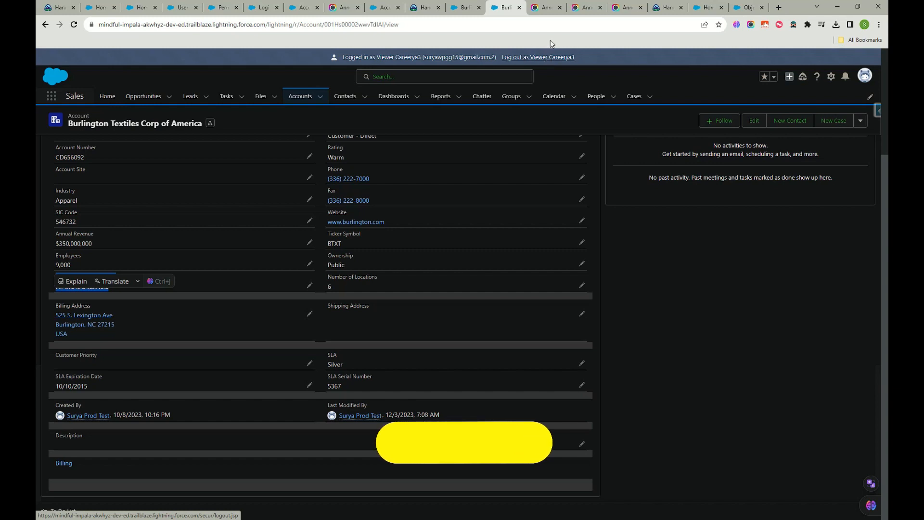
Step: Log out as the viewer user, go back, and close the extra object tab
{"action": "left_click", "coordinate": [531, 57]}
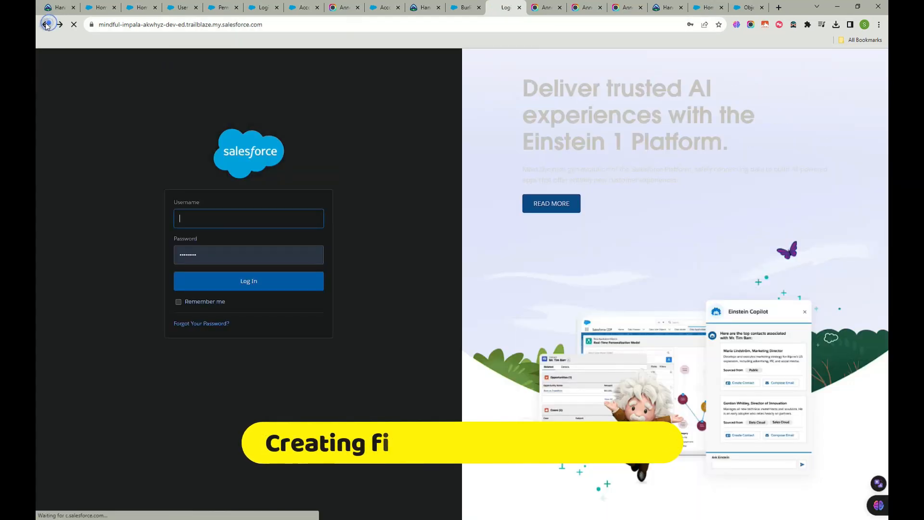
{"action": "left_click", "coordinate": [47, 24]}
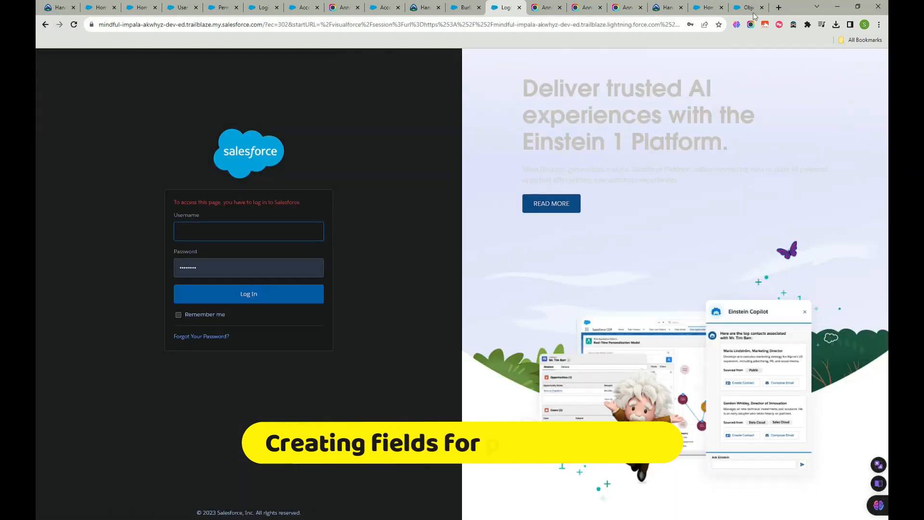
{"action": "left_click", "coordinate": [761, 7]}
Step: Launch the Fields practice org from the Hands-On Orgs bookmark and return to the Account field tab
{"action": "left_click", "coordinate": [747, 9]}
{"action": "left_click", "coordinate": [864, 39]}
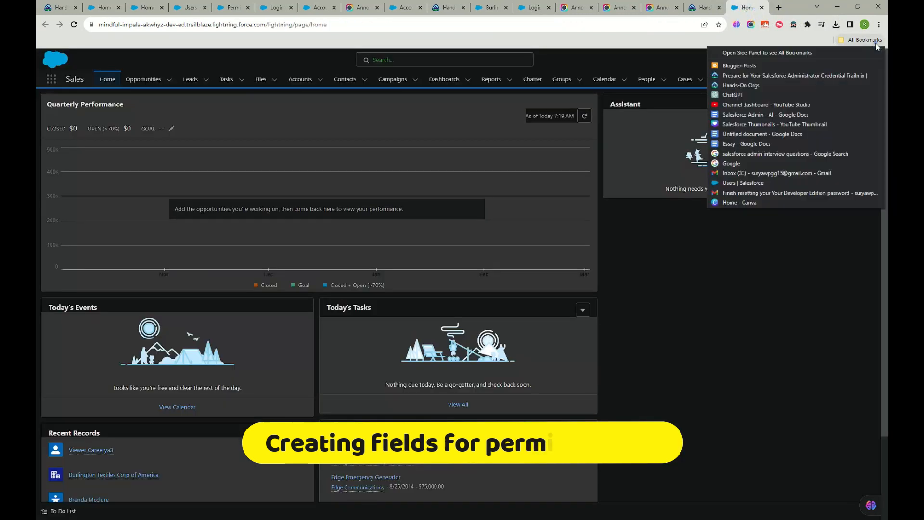
{"action": "left_click", "coordinate": [738, 85]}
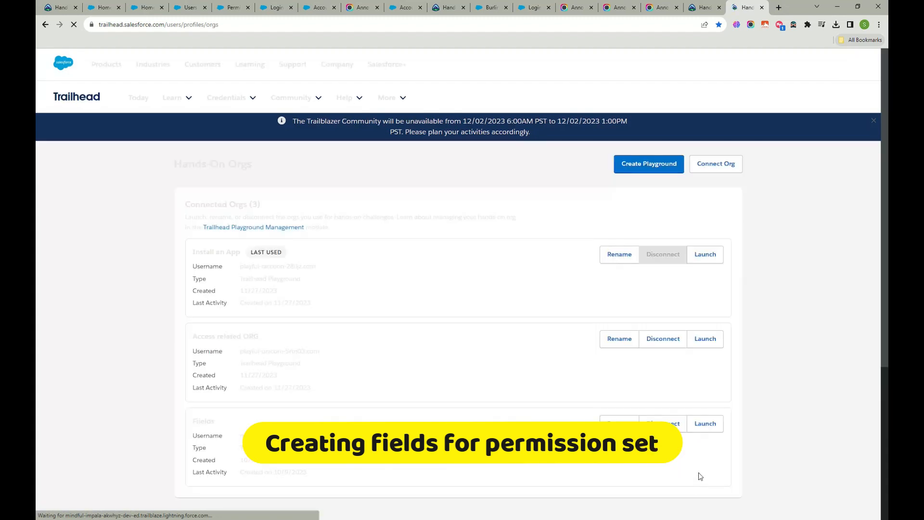
{"action": "left_click", "coordinate": [705, 424]}
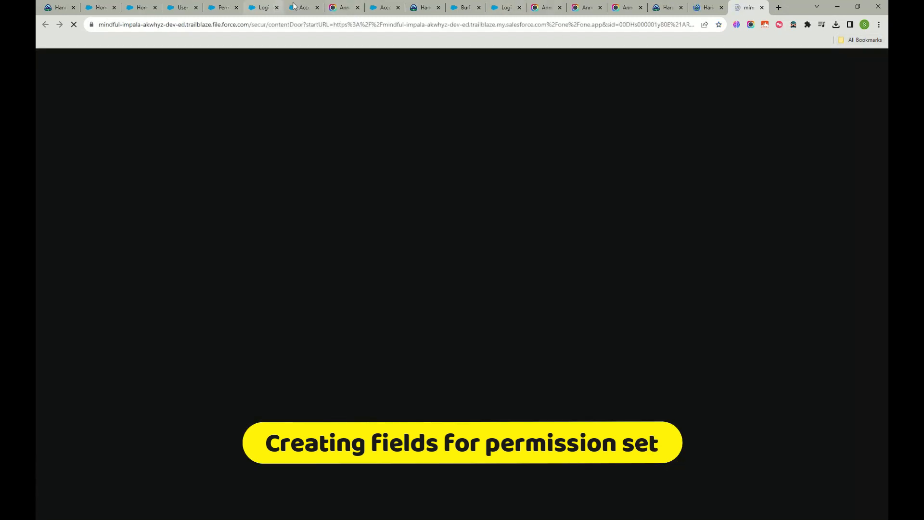
{"action": "left_click", "coordinate": [303, 9]}
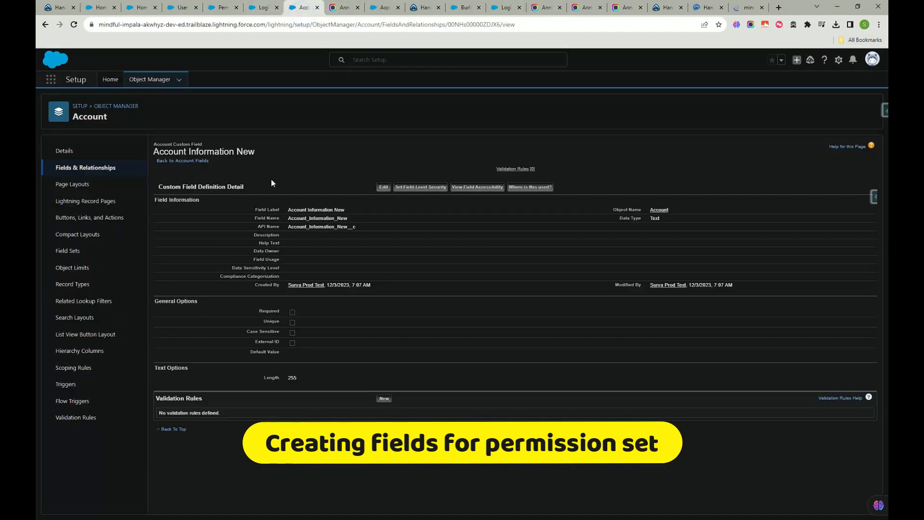
{"action": "left_click", "coordinate": [98, 7]}
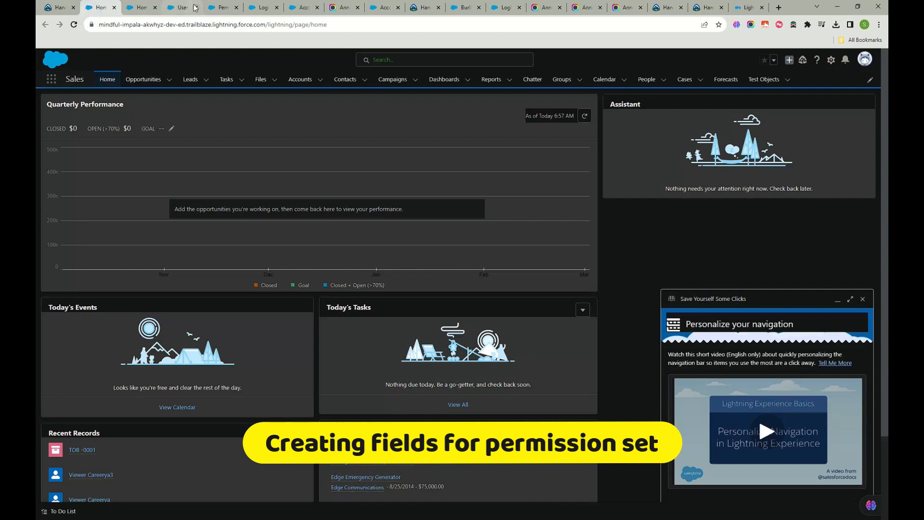
{"action": "left_click", "coordinate": [300, 8]}
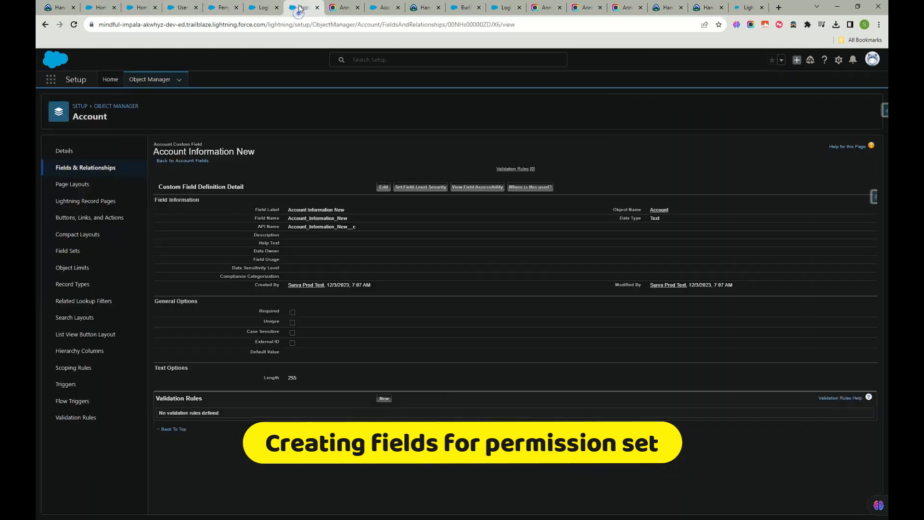
Step: Create a new Account Text field labelled 'For permission set' with length 125
{"action": "left_click", "coordinate": [101, 168]}
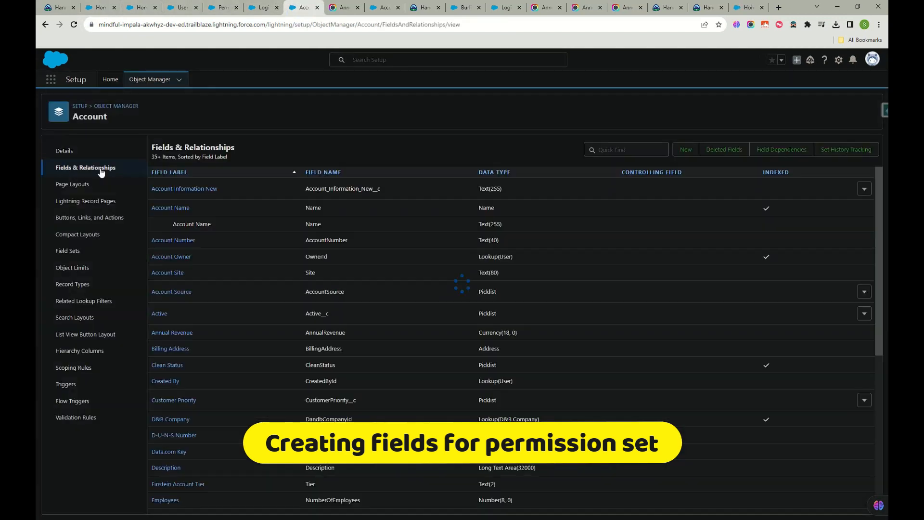
{"action": "left_click", "coordinate": [685, 150]}
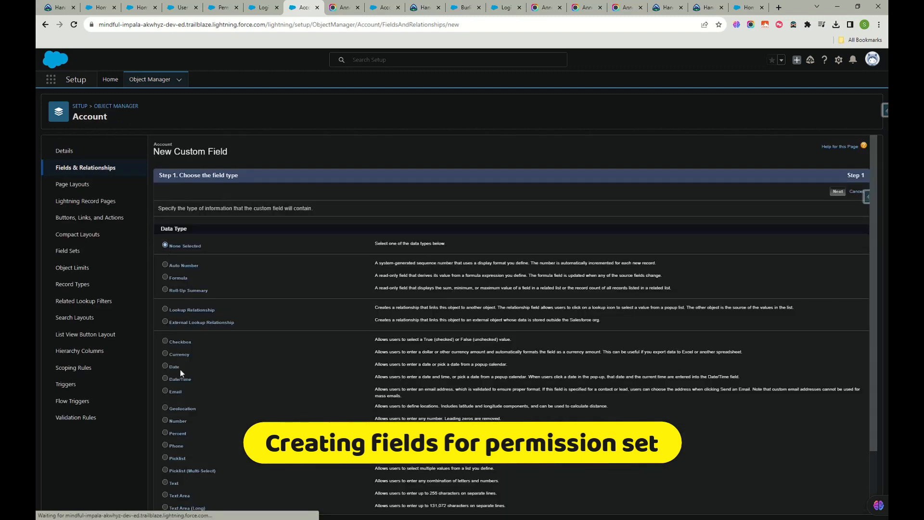
{"action": "scroll", "coordinate": [168, 328], "scroll_direction": "down", "scroll_amount": 3}
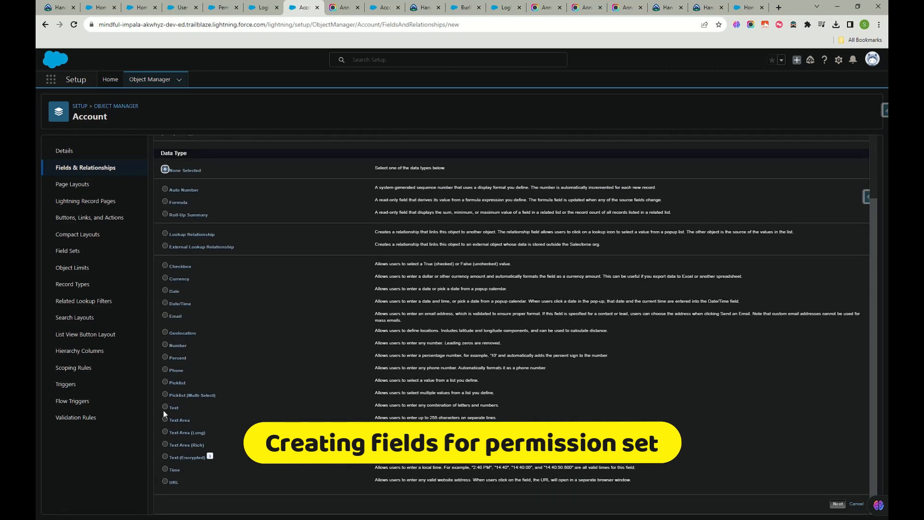
{"action": "left_click", "coordinate": [838, 504]}
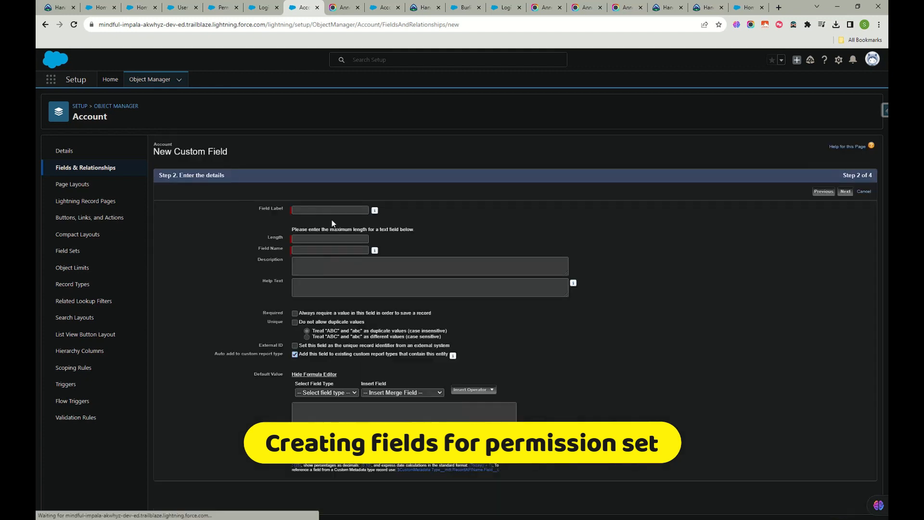
{"action": "left_click", "coordinate": [337, 208]}
{"action": "type", "text": "or permission set"}
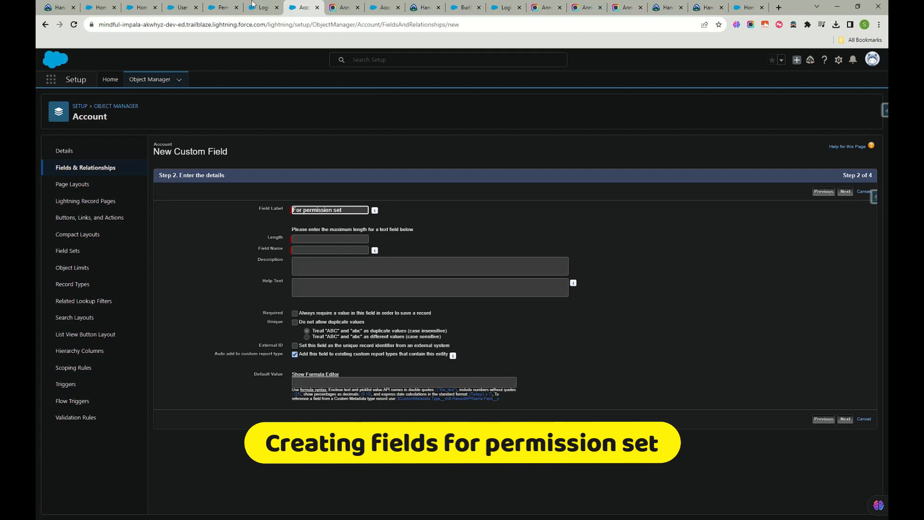
{"action": "left_click", "coordinate": [321, 239]}
{"action": "type", "text": "1"}
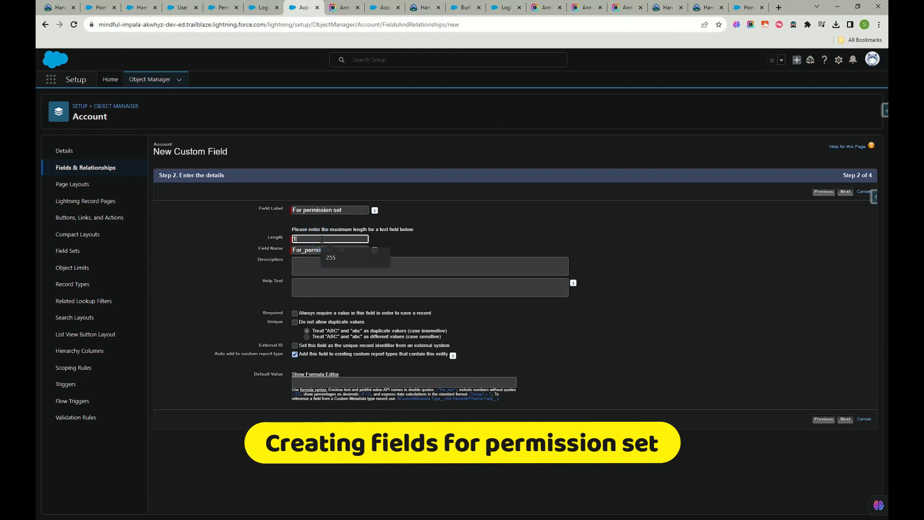
{"action": "type", "text": "25"}
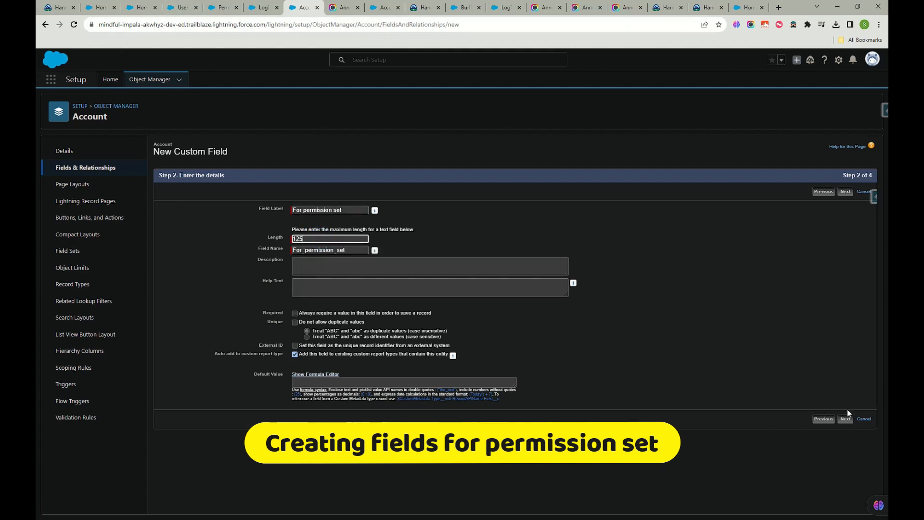
{"action": "left_click", "coordinate": [846, 419]}
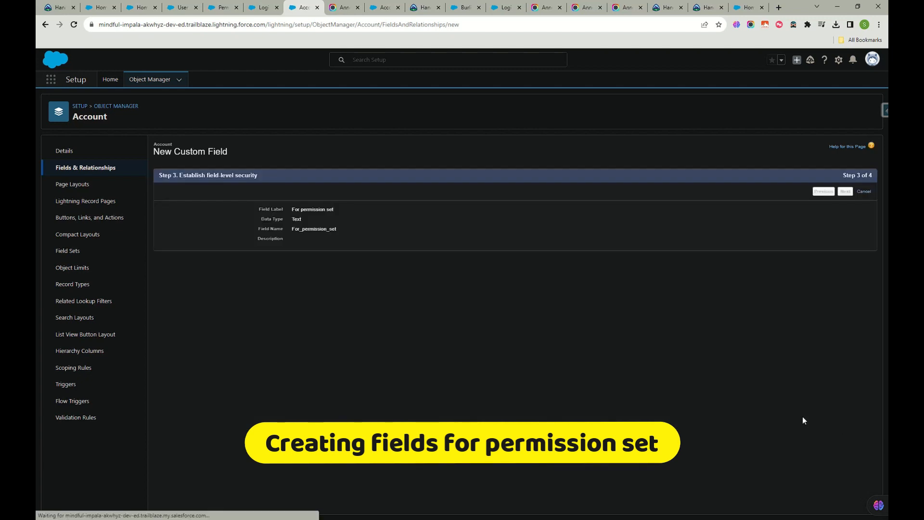
Step: Hide the field from all profiles, keep all four page layouts, and save it
{"action": "left_click", "coordinate": [637, 265]}
{"action": "scroll", "coordinate": [716, 313], "scroll_direction": "down", "scroll_amount": 5}
{"action": "left_click", "coordinate": [836, 504]}
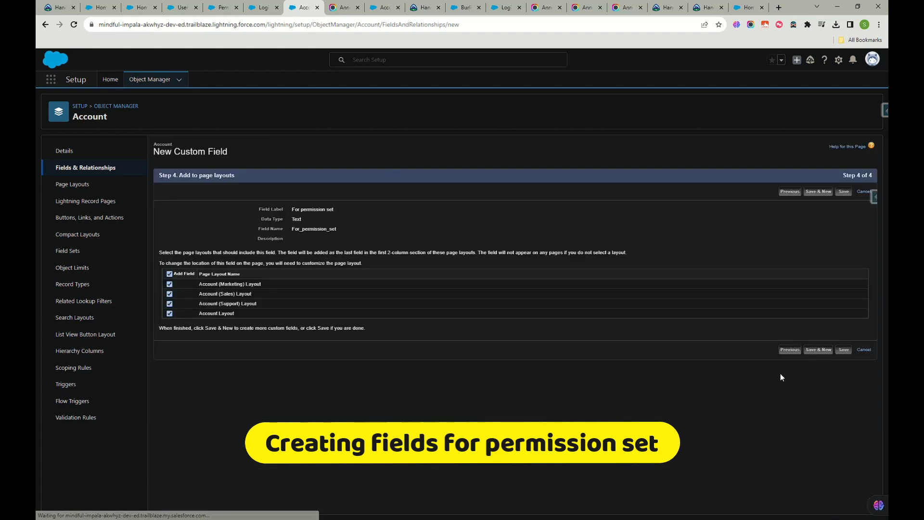
{"action": "left_click", "coordinate": [845, 350]}
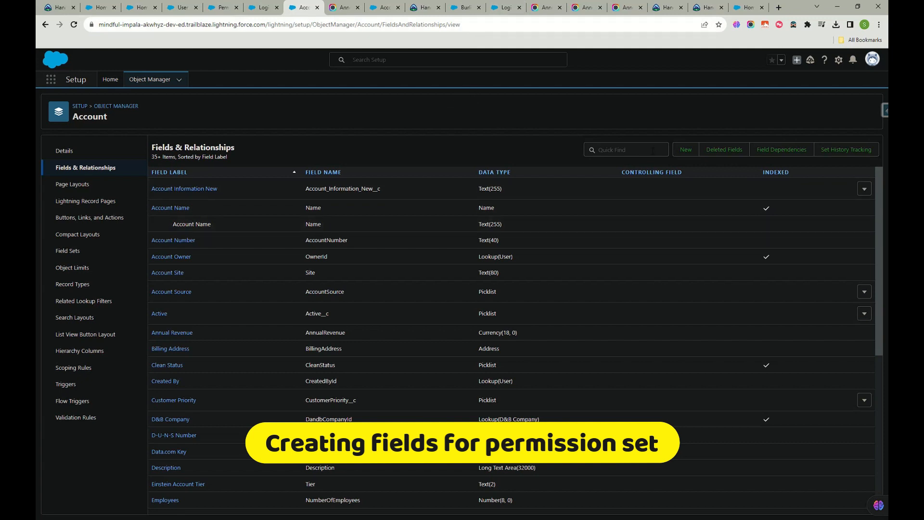
Step: Confirm For permission set is used on four Account layouts, then reload the Burlington account record
{"action": "left_click", "coordinate": [466, 4]}
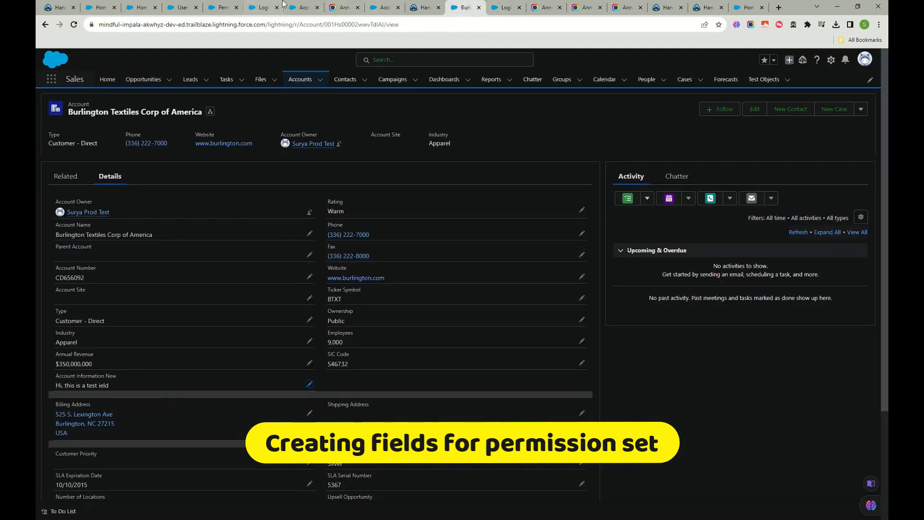
{"action": "left_click", "coordinate": [297, 10]}
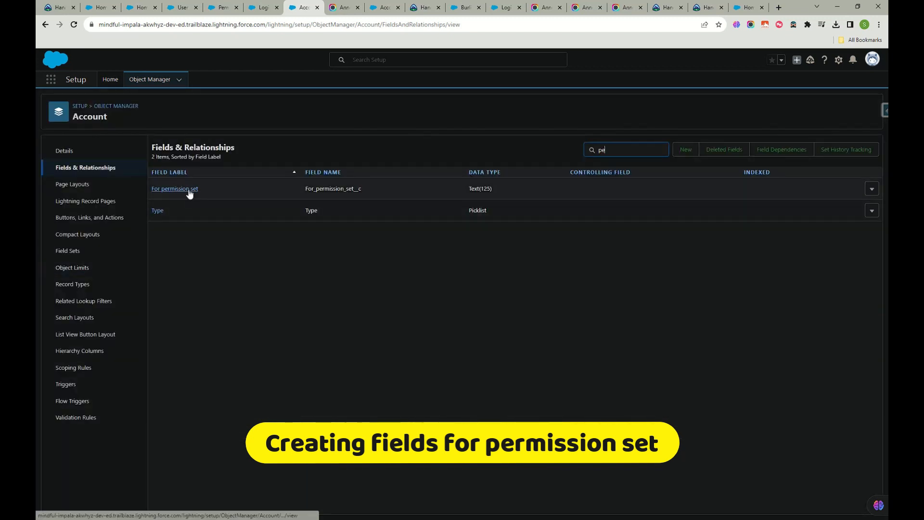
{"action": "left_click", "coordinate": [189, 189]}
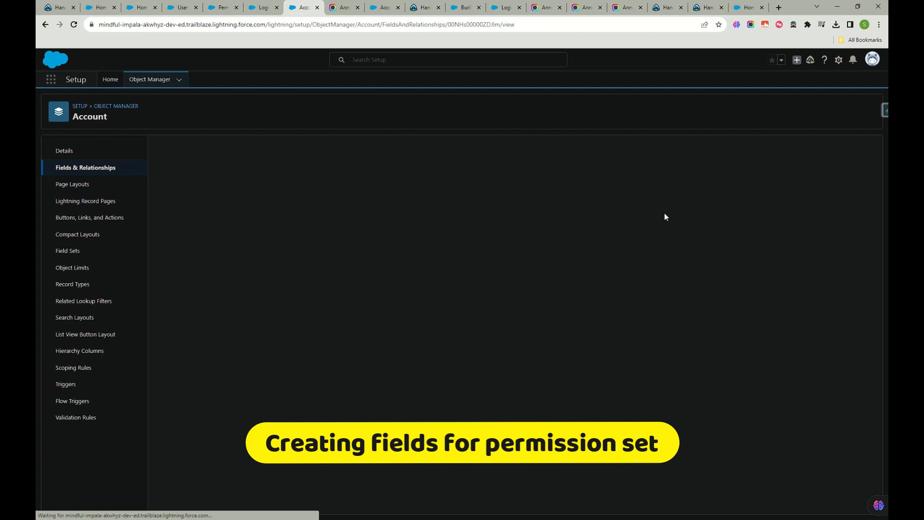
{"action": "left_click", "coordinate": [536, 192]}
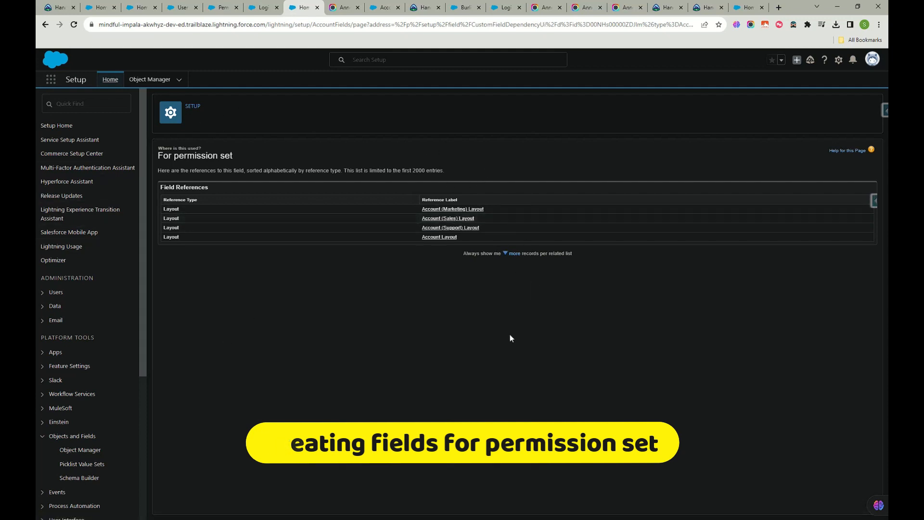
{"action": "left_click", "coordinate": [46, 24]}
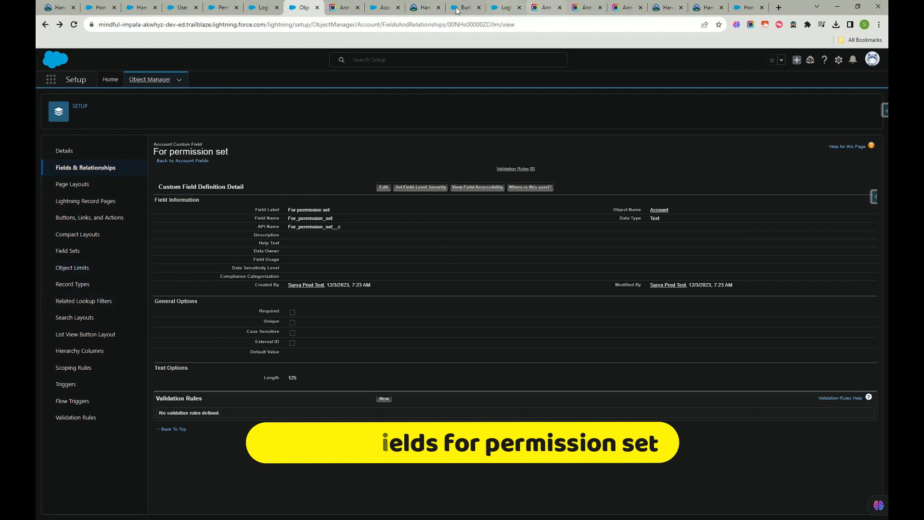
{"action": "left_click_drag", "start_coordinate": [462, 7], "coordinate": [338, 46]}
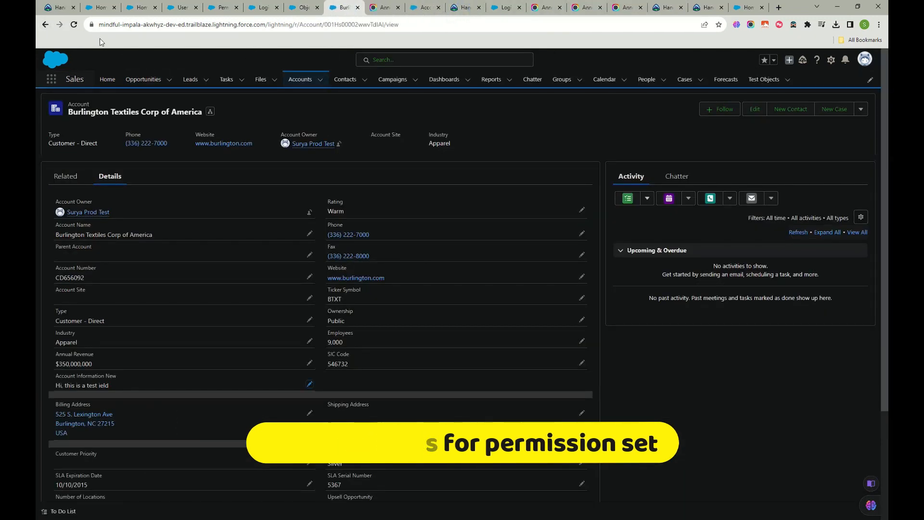
{"action": "left_click", "coordinate": [73, 24]}
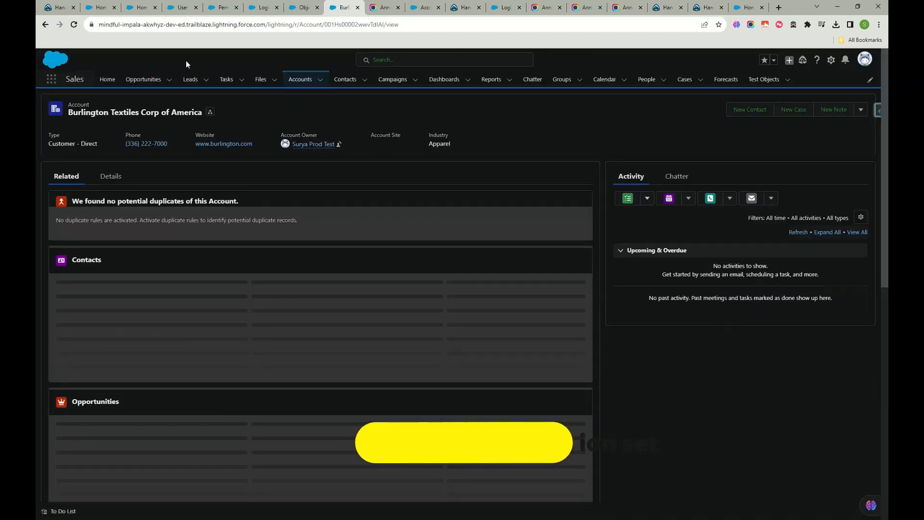
Step: View the account's details, close the Salesforce login tab, and return to the Salesforce Lightning assignments
{"action": "left_click", "coordinate": [110, 176]}
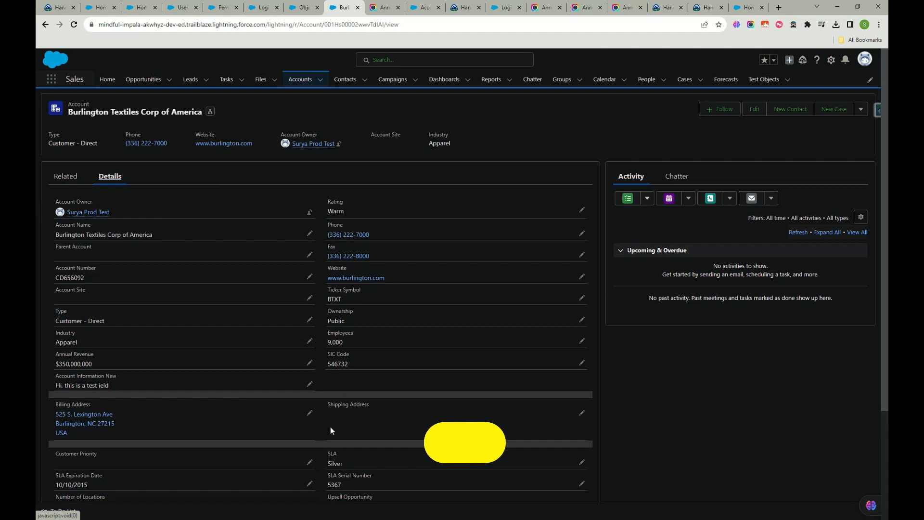
{"action": "left_click", "coordinate": [303, 8]}
{"action": "left_click", "coordinate": [269, 8]}
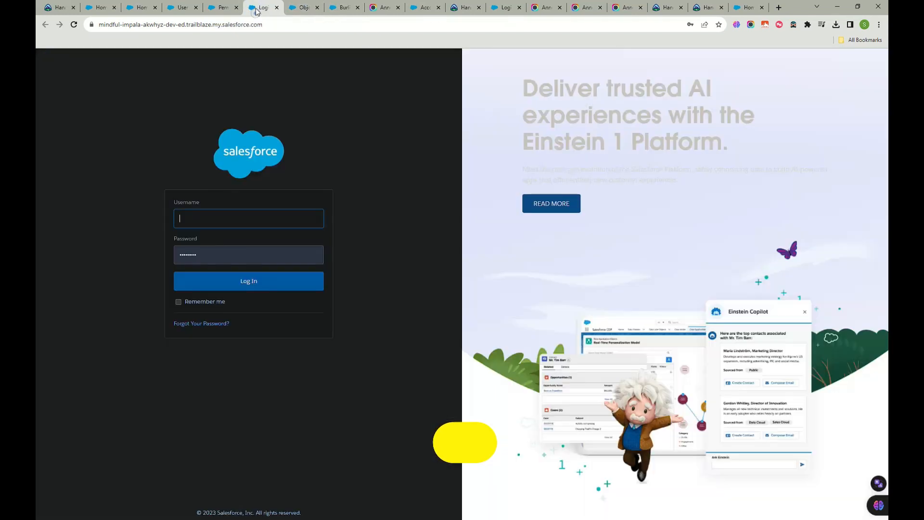
{"action": "left_click", "coordinate": [276, 8]}
{"action": "left_click", "coordinate": [219, 8]}
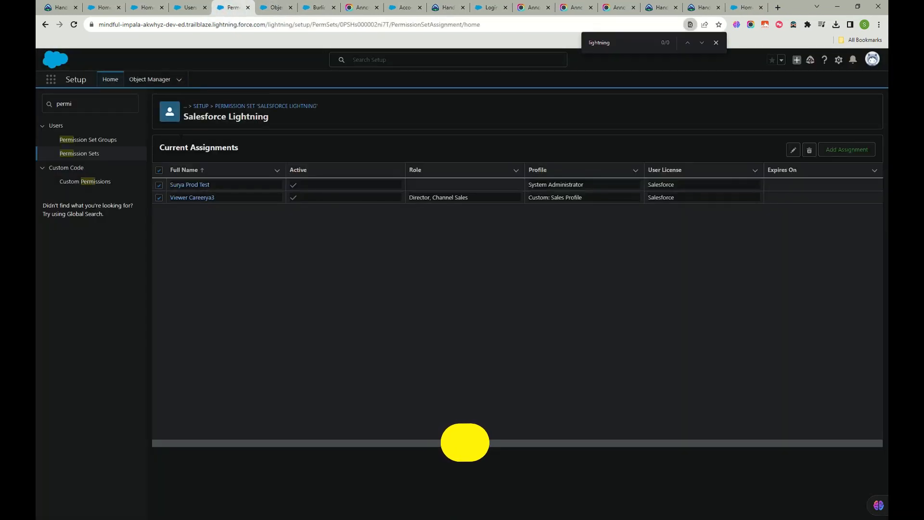
Step: Create the permission set labelled 'Visible for permission set' with API name Visible_for_permission_set
{"action": "left_click", "coordinate": [88, 154]}
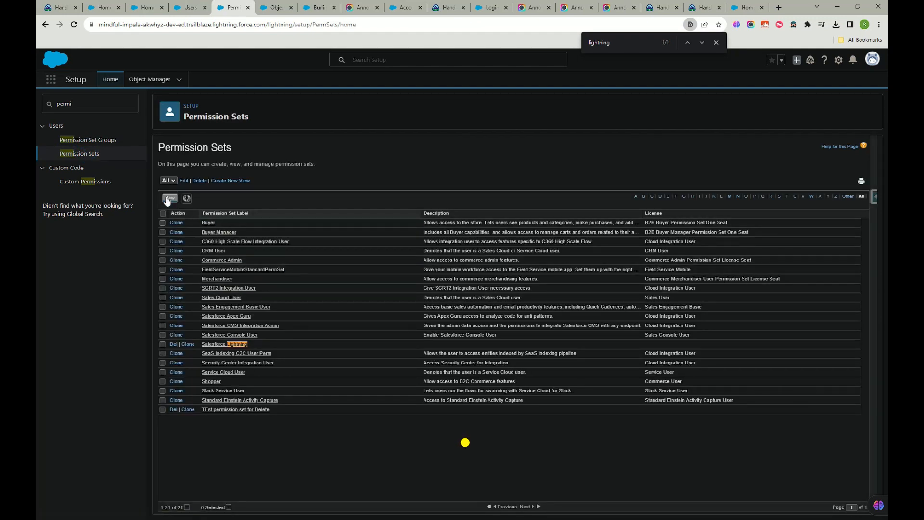
{"action": "left_click", "coordinate": [166, 198]}
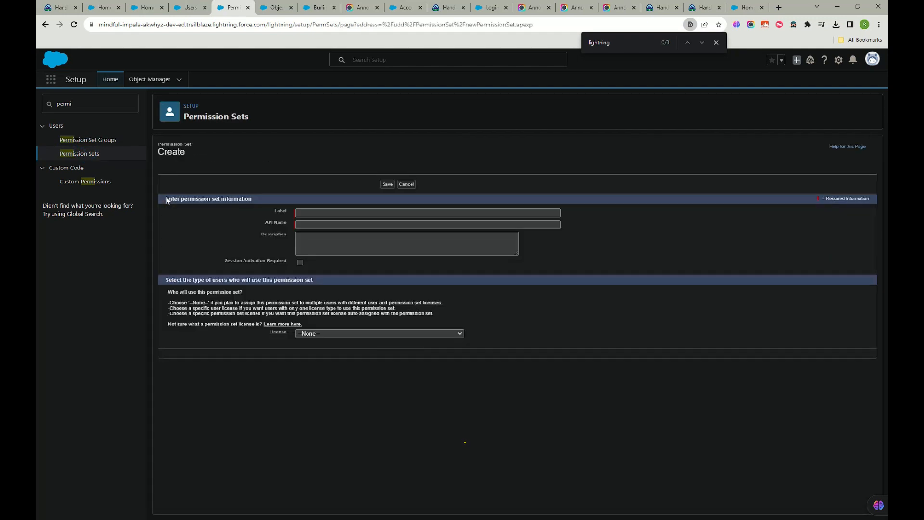
{"action": "left_click", "coordinate": [342, 212]}
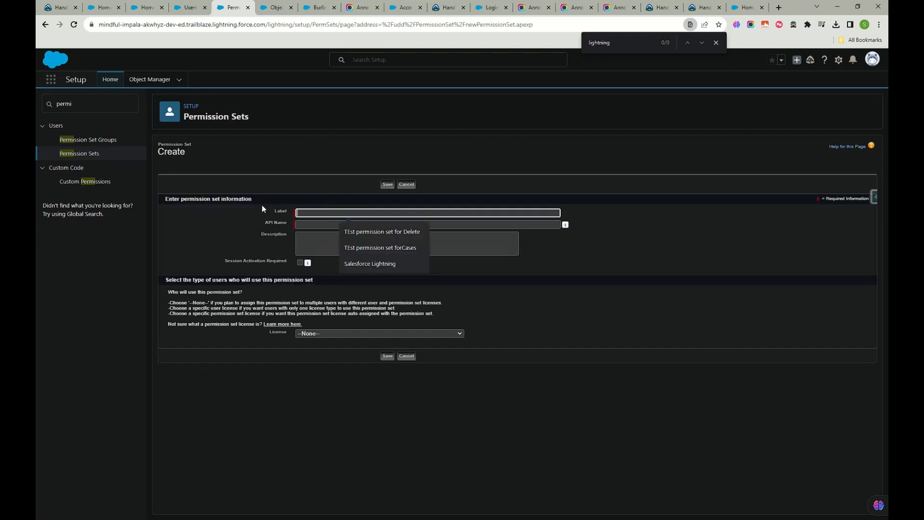
{"action": "type", "text": "Visi"}
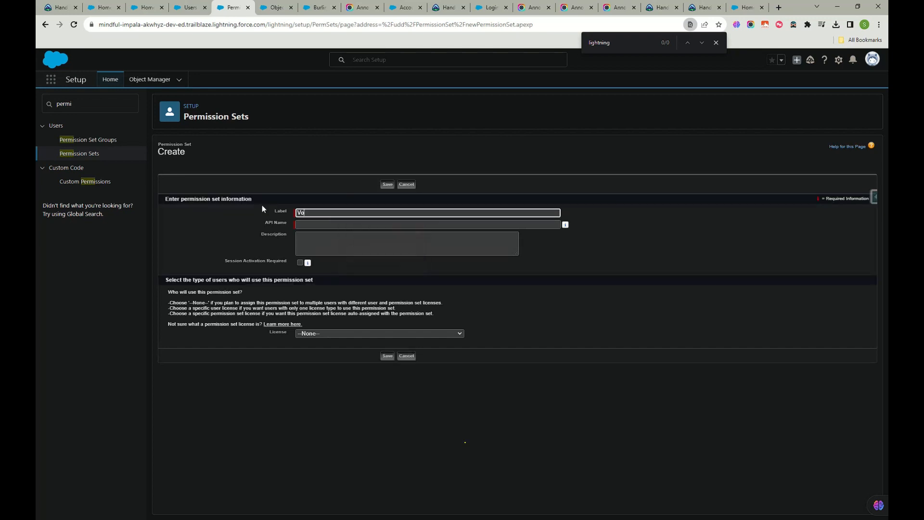
{"action": "type", "text": "ble g"}
{"action": "key", "text": "BackSpace"}
{"action": "type", "text": "for perm"}
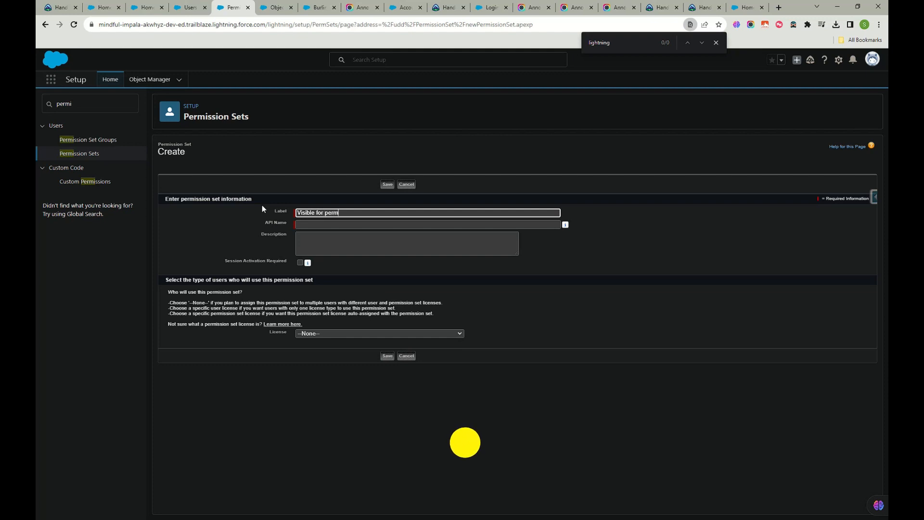
{"action": "type", "text": "ission set"}
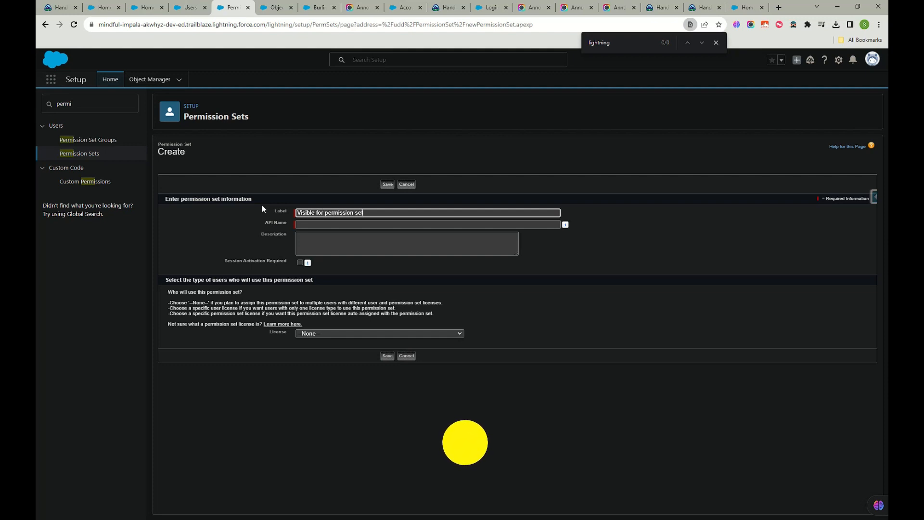
{"action": "left_click", "coordinate": [311, 224]}
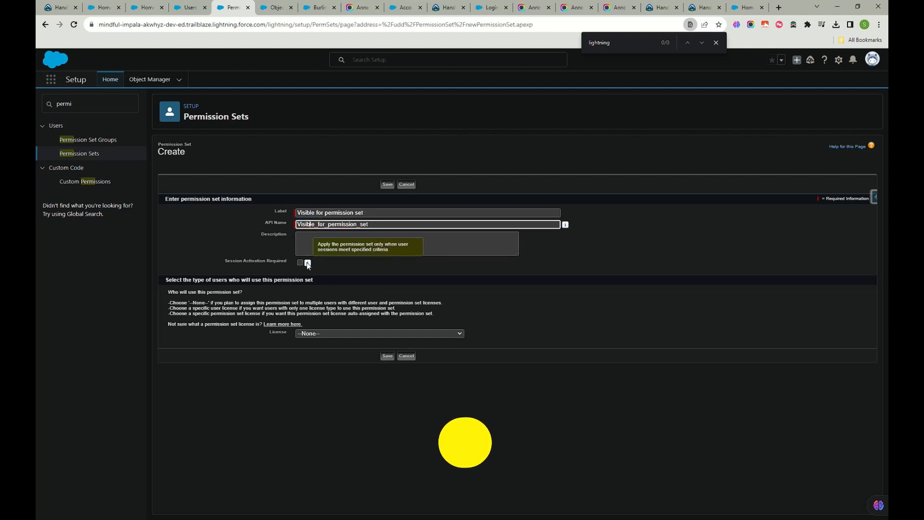
{"action": "left_click", "coordinate": [388, 355]}
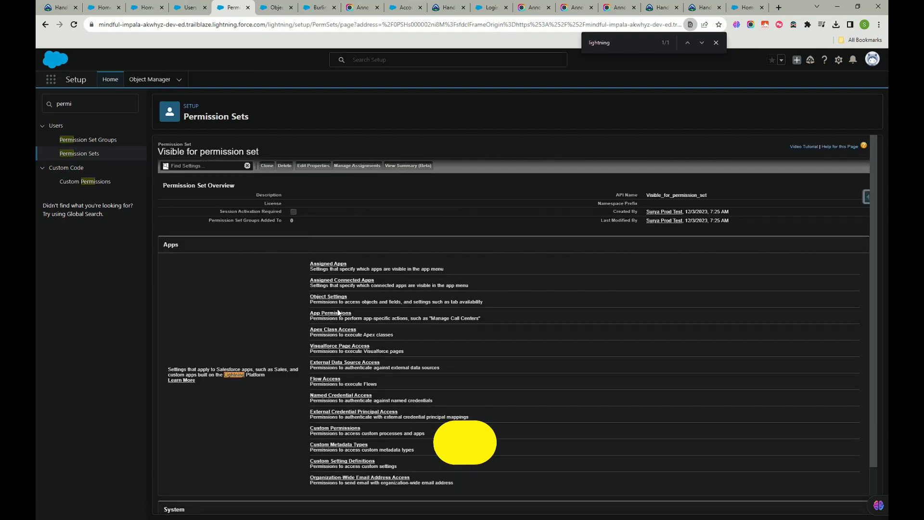
Step: Open the Accounts object settings of the new permission set
{"action": "left_click", "coordinate": [332, 296]}
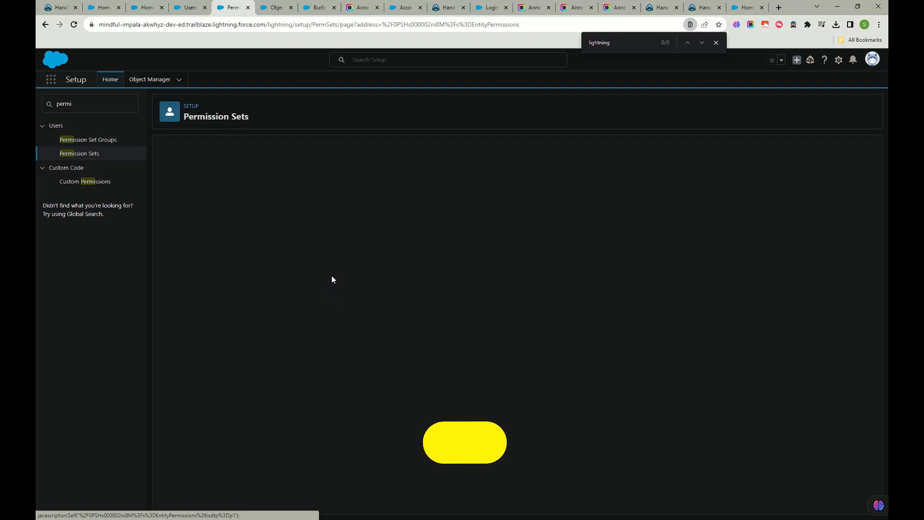
{"action": "scroll", "coordinate": [334, 382], "scroll_direction": "down", "scroll_amount": 20}
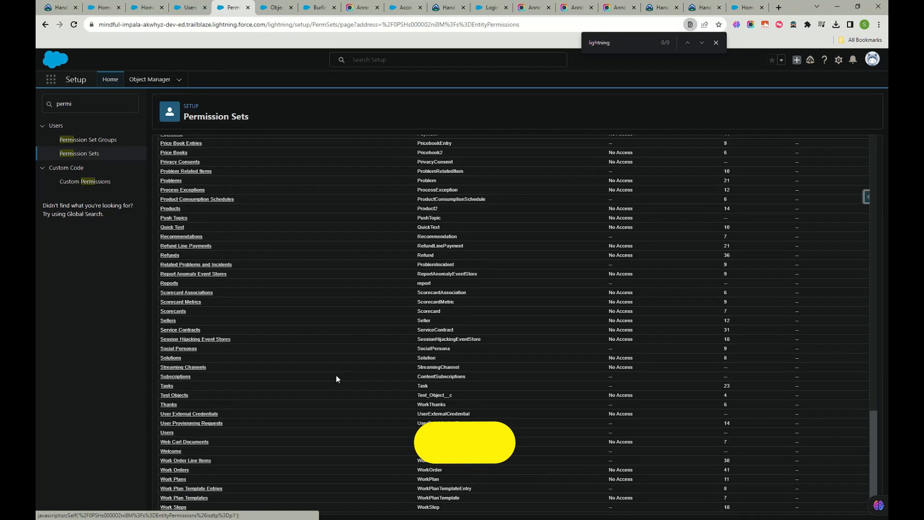
{"action": "scroll", "coordinate": [207, 449], "scroll_direction": "up", "scroll_amount": 20}
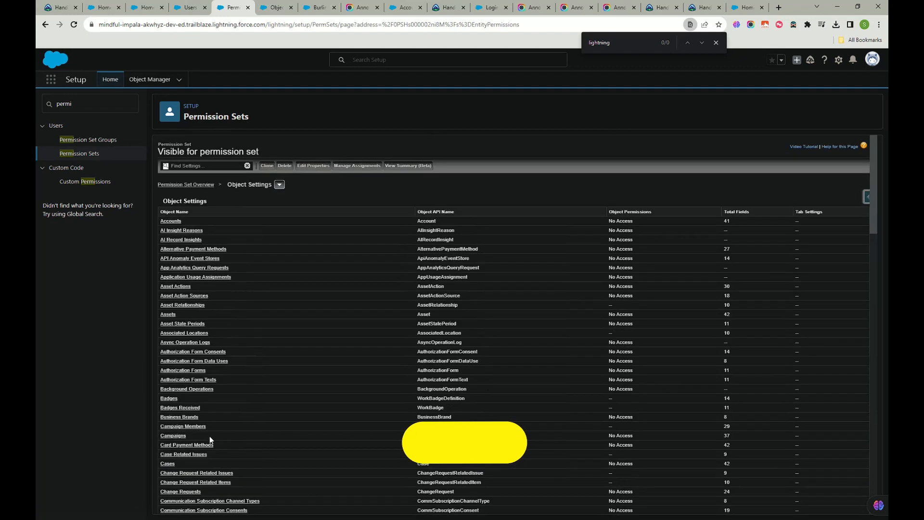
{"action": "left_click", "coordinate": [174, 221]}
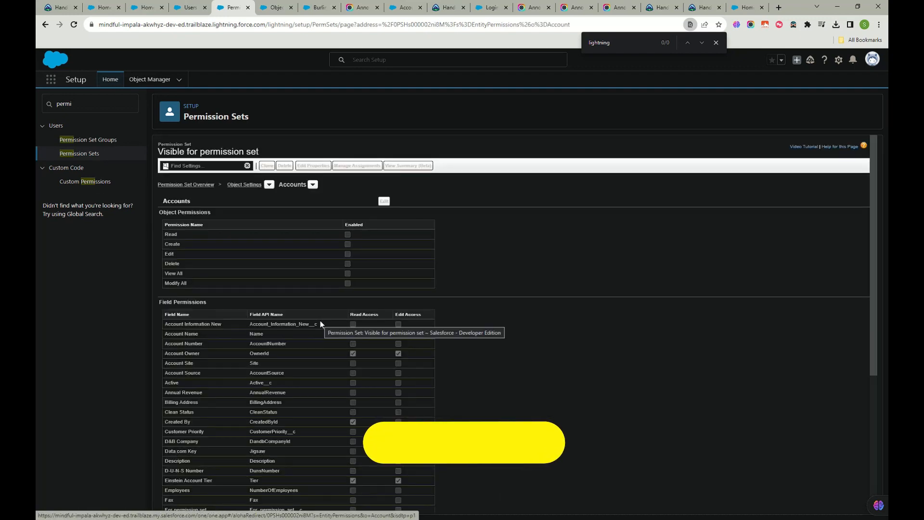
{"action": "scroll", "coordinate": [360, 294], "scroll_direction": "down", "scroll_amount": 5}
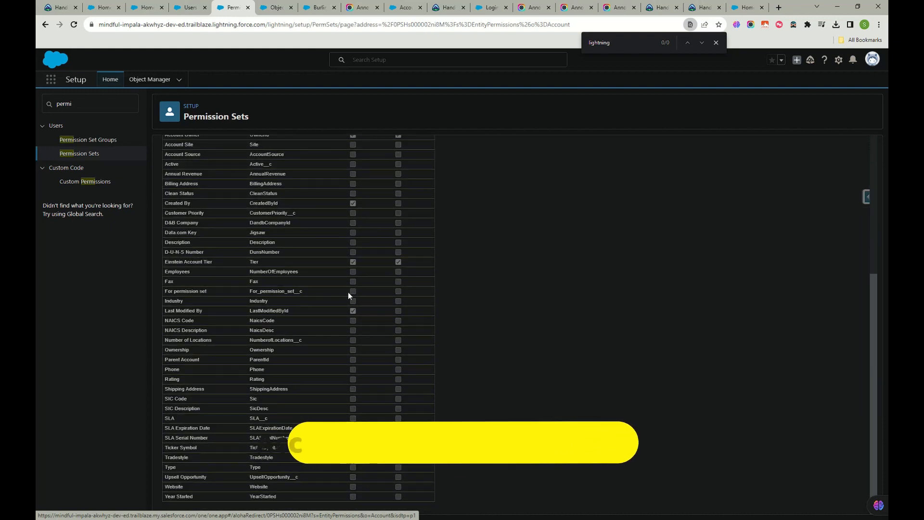
{"action": "scroll", "coordinate": [395, 295], "scroll_direction": "up", "scroll_amount": 5}
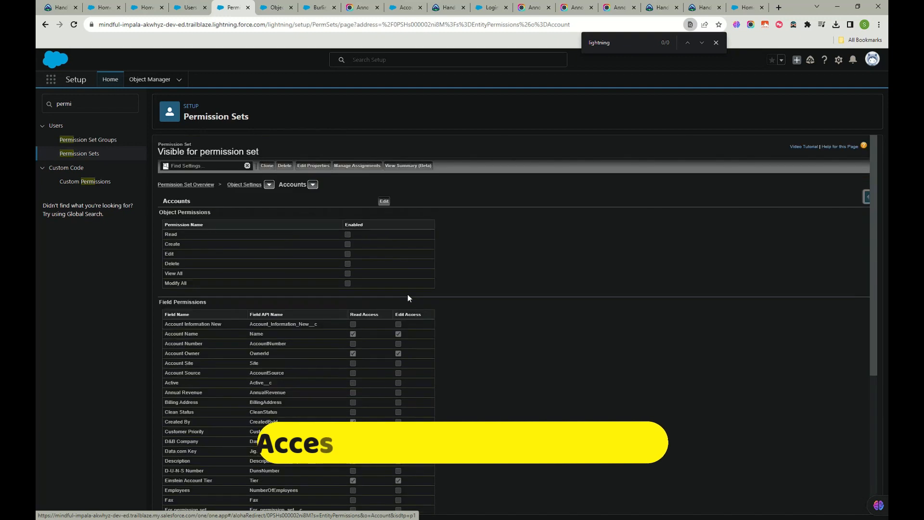
Step: Grant Read Access and Edit Access on the For permission set field, then save
{"action": "left_click", "coordinate": [383, 201]}
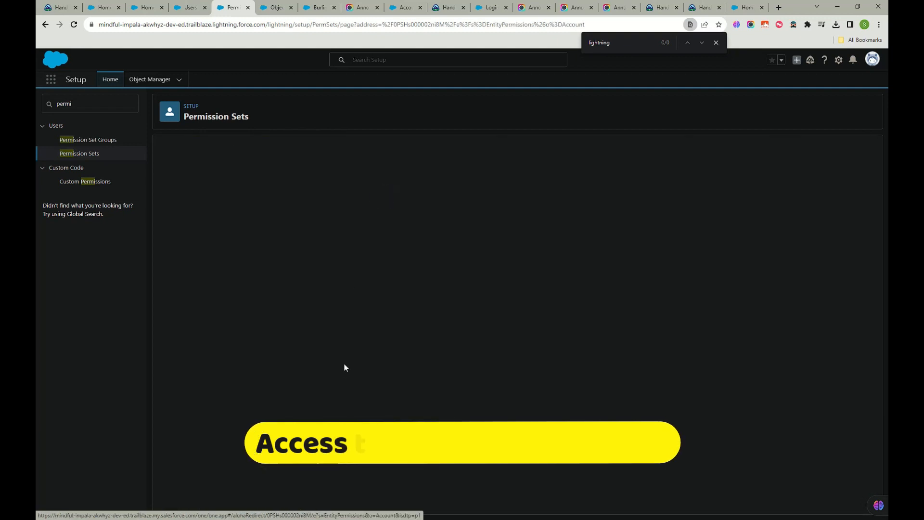
{"action": "scroll", "coordinate": [348, 356], "scroll_direction": "down", "scroll_amount": 10}
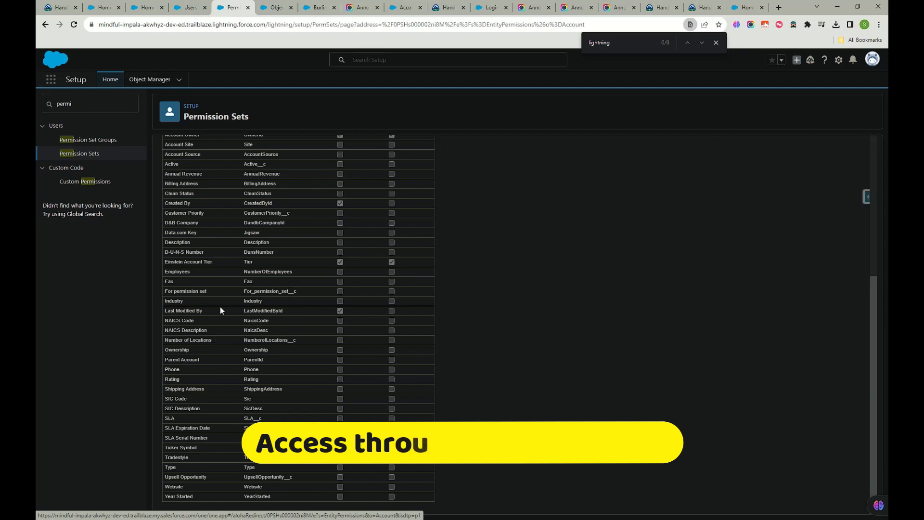
{"action": "left_click", "coordinate": [340, 291]}
{"action": "left_click", "coordinate": [391, 291]}
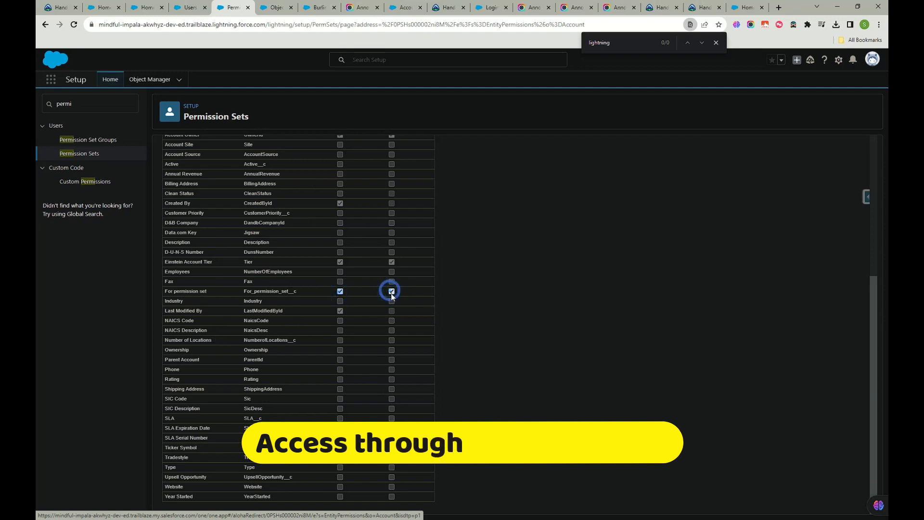
{"action": "scroll", "coordinate": [363, 322], "scroll_direction": "up", "scroll_amount": 4}
{"action": "scroll", "coordinate": [383, 307], "scroll_direction": "down", "scroll_amount": 4}
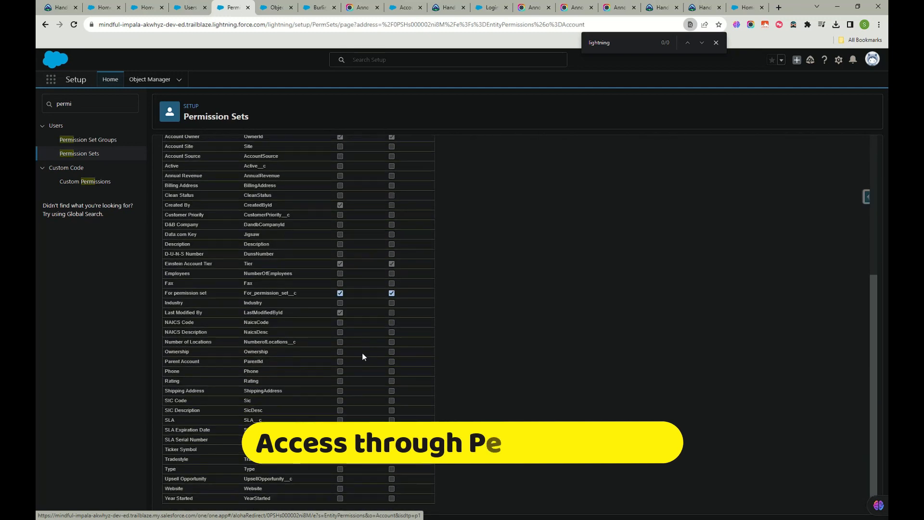
{"action": "scroll", "coordinate": [429, 311], "scroll_direction": "up", "scroll_amount": 5}
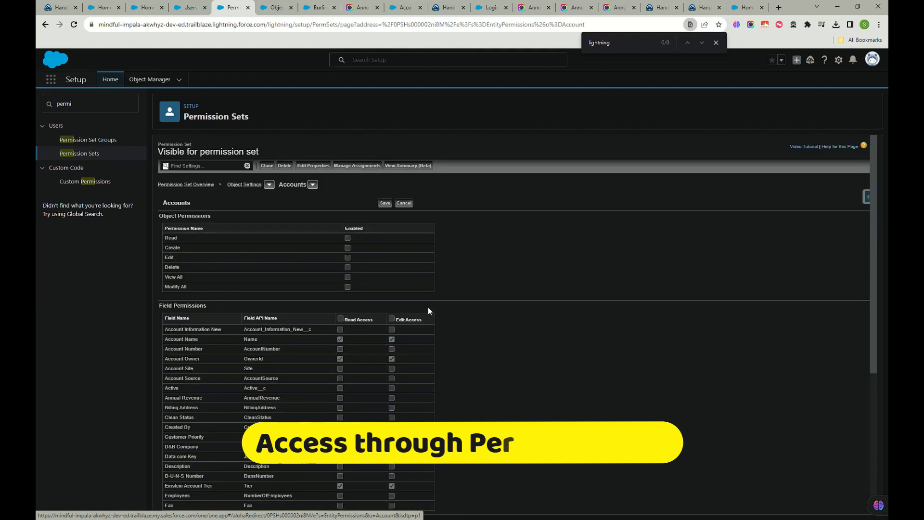
{"action": "left_click", "coordinate": [385, 203]}
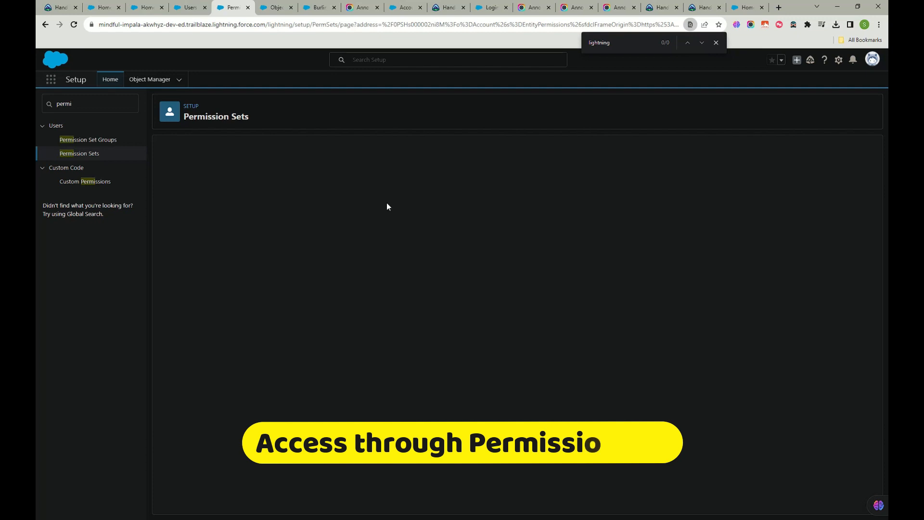
Step: Assign the permission set to the test System Administrator and inactive CEO users
{"action": "left_click", "coordinate": [354, 166]}
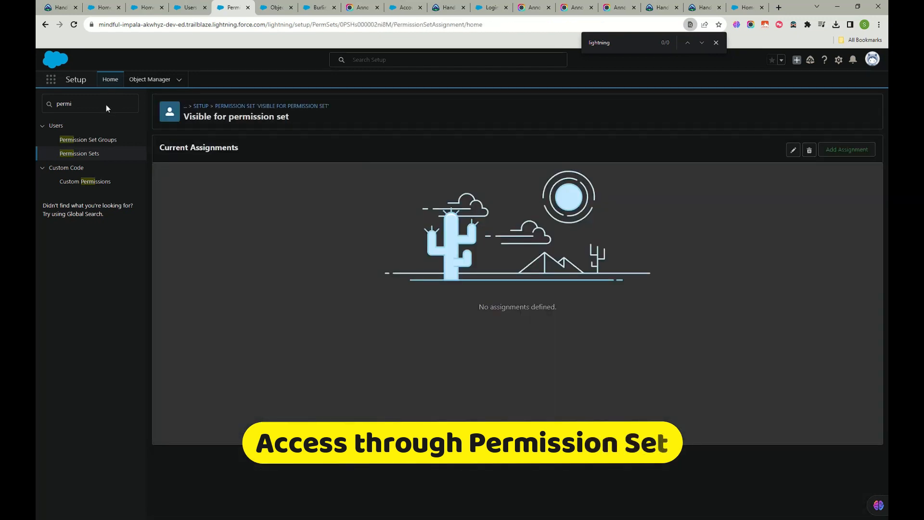
{"action": "left_click", "coordinate": [852, 150]}
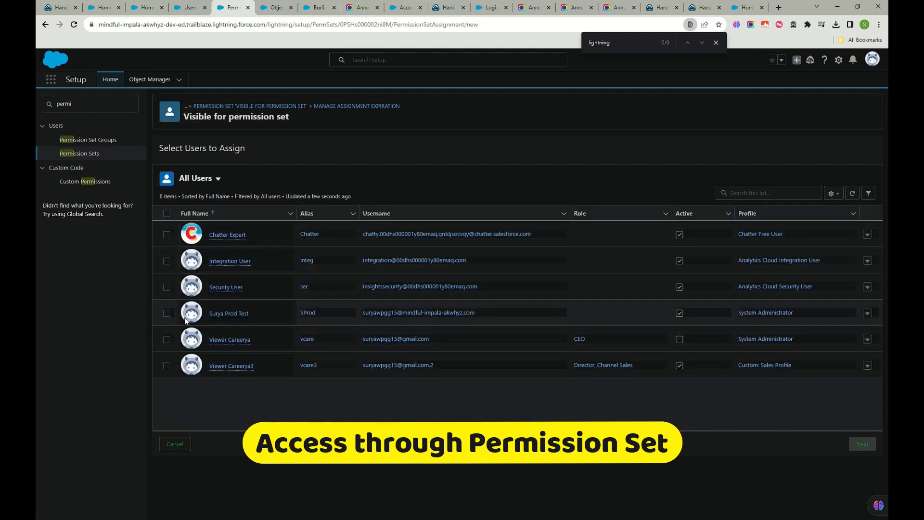
{"action": "left_click", "coordinate": [167, 313]}
{"action": "left_click", "coordinate": [166, 339]}
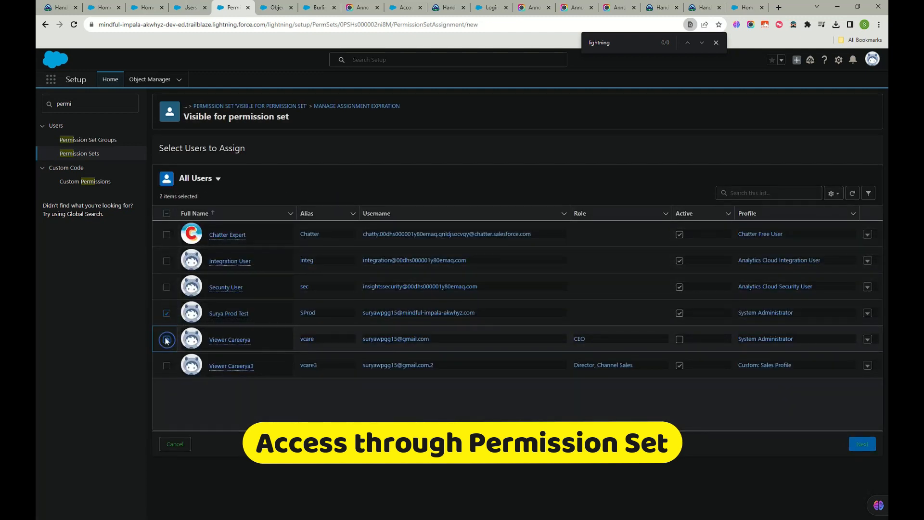
{"action": "left_click", "coordinate": [863, 444]}
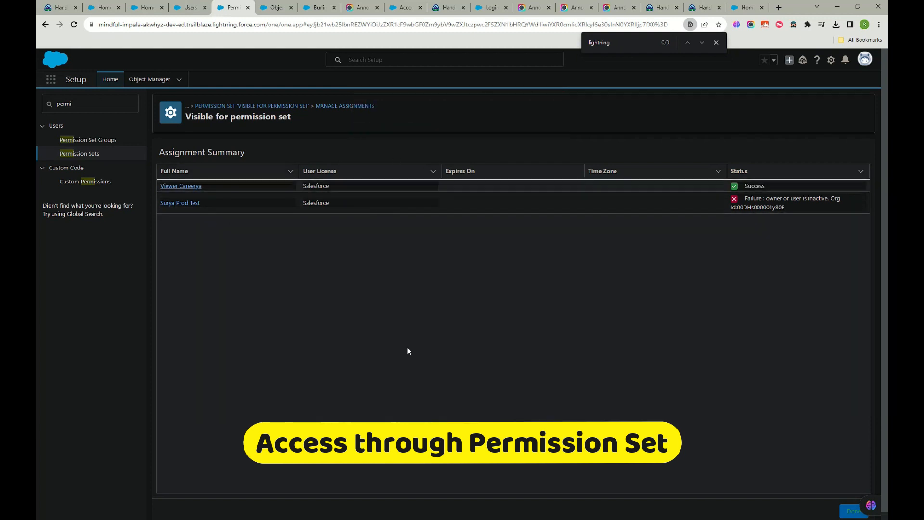
{"action": "left_click", "coordinate": [853, 513]}
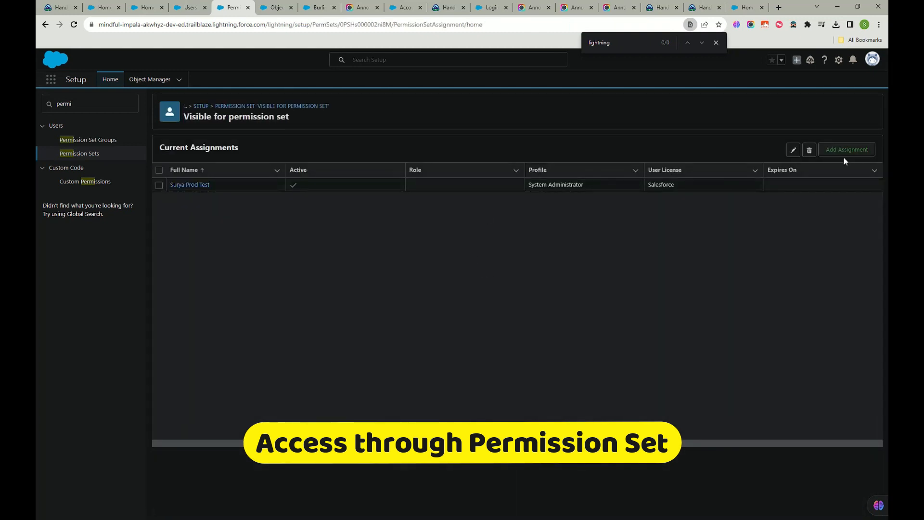
Step: Assign the permission set to all six listed users and dismiss the result notices
{"action": "left_click", "coordinate": [846, 150]}
{"action": "left_click", "coordinate": [166, 213]}
{"action": "left_click", "coordinate": [856, 443]}
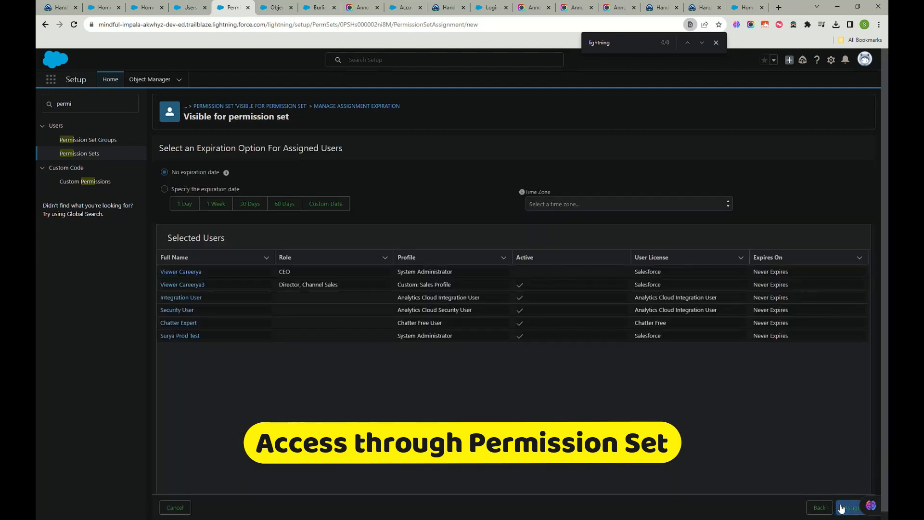
{"action": "left_click", "coordinate": [848, 507]}
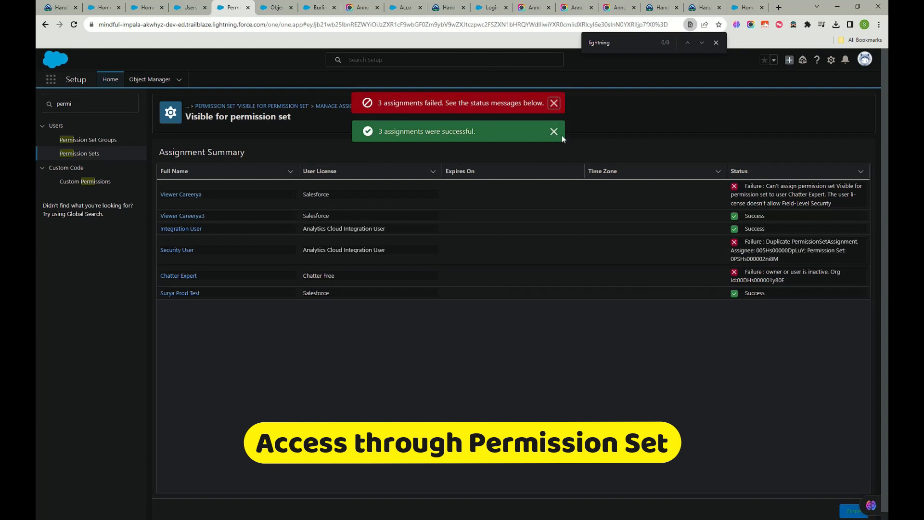
{"action": "left_click", "coordinate": [852, 510]}
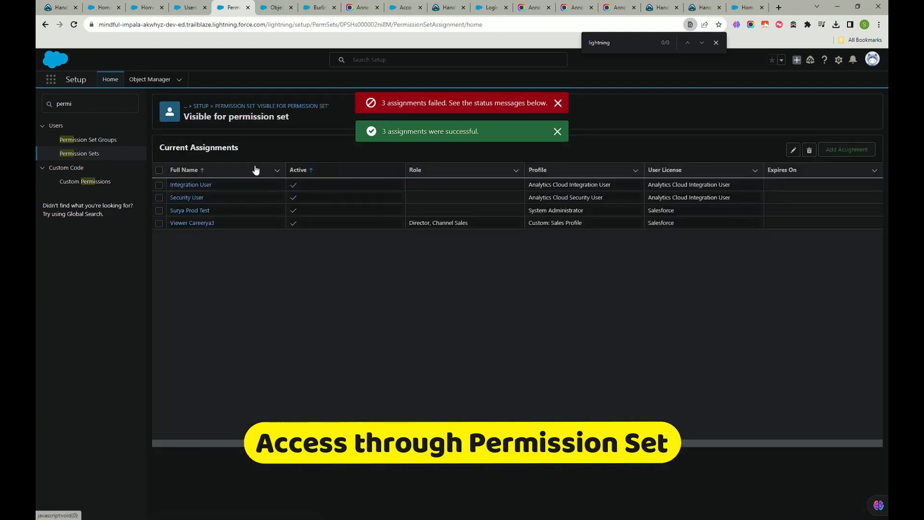
{"action": "left_click", "coordinate": [557, 104]}
{"action": "left_click", "coordinate": [556, 131]}
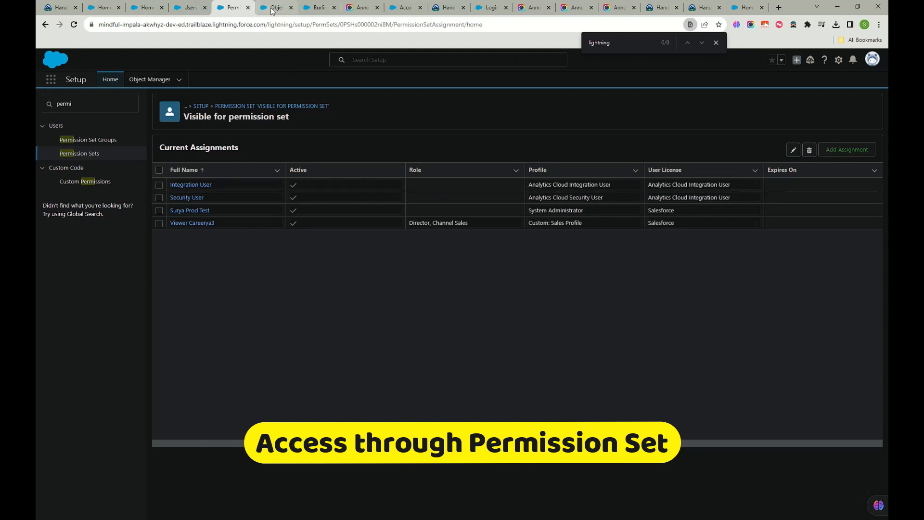
Step: Reload the Burlington Textiles account details and compare them with the For permission set field definition
{"action": "left_click", "coordinate": [320, 7]}
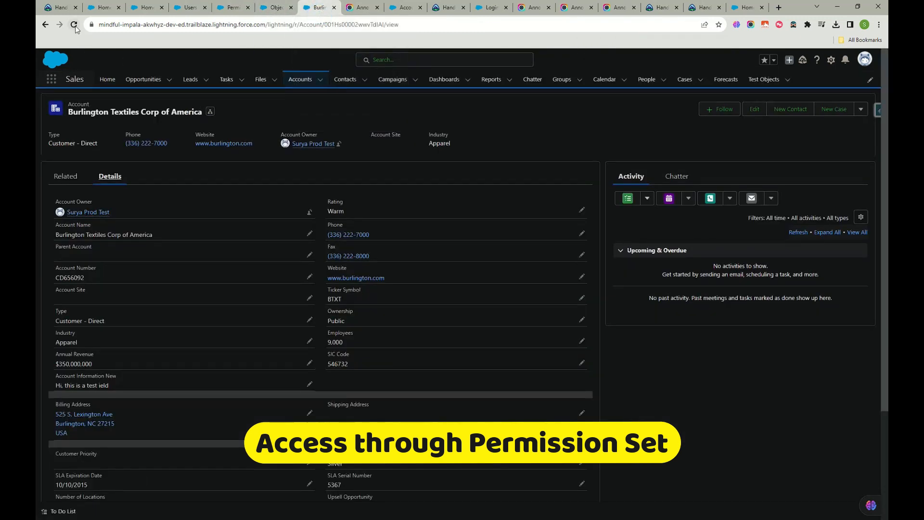
{"action": "left_click", "coordinate": [72, 26]}
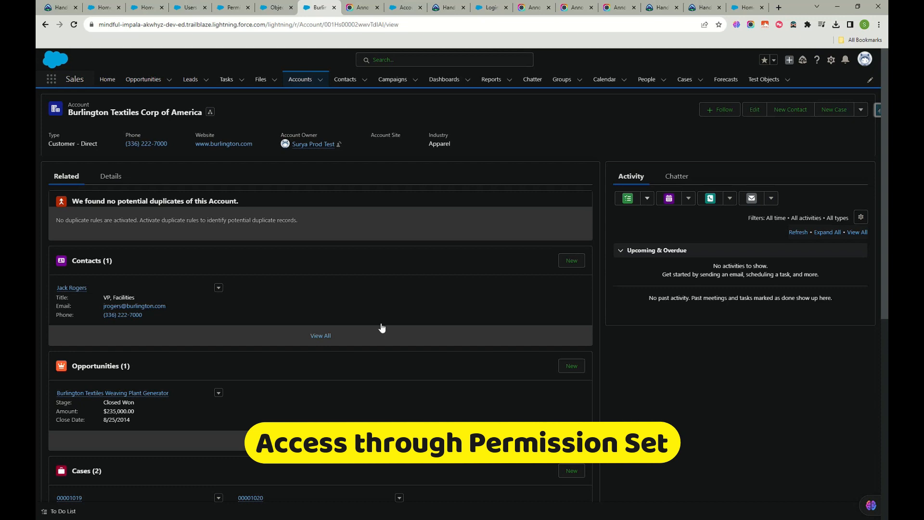
{"action": "left_click", "coordinate": [111, 177]}
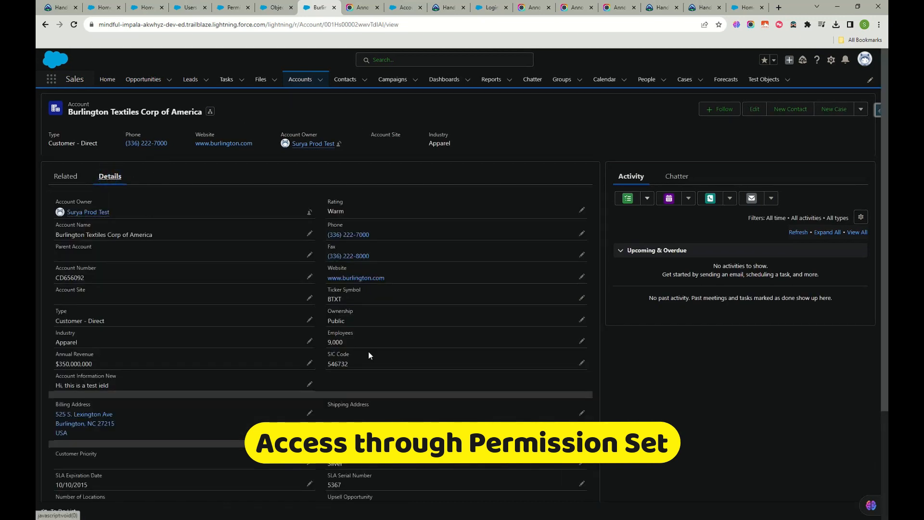
{"action": "scroll", "coordinate": [368, 353], "scroll_direction": "down", "scroll_amount": 3}
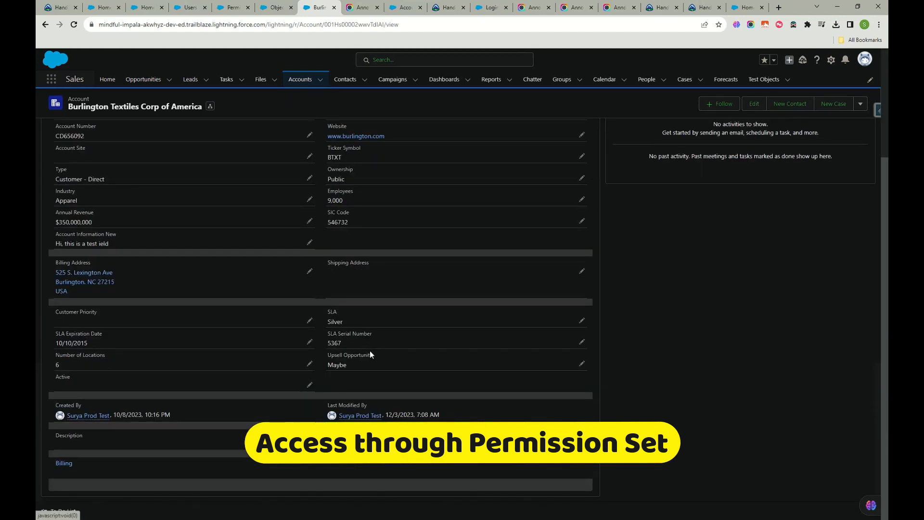
{"action": "left_click", "coordinate": [269, 8]}
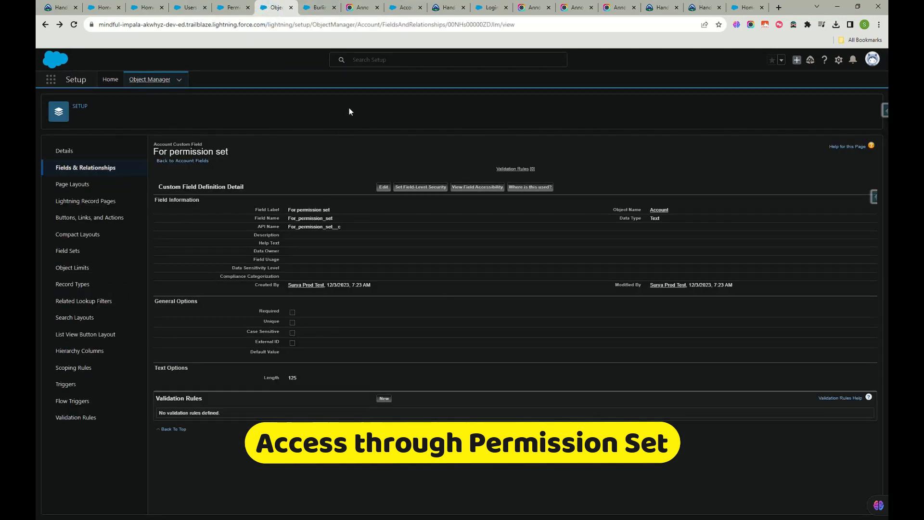
{"action": "left_click", "coordinate": [318, 8]}
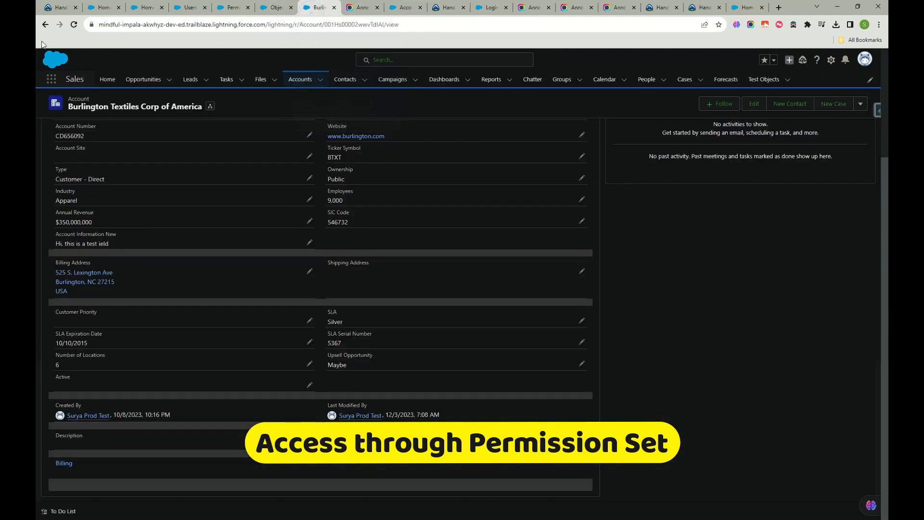
{"action": "left_click", "coordinate": [75, 25]}
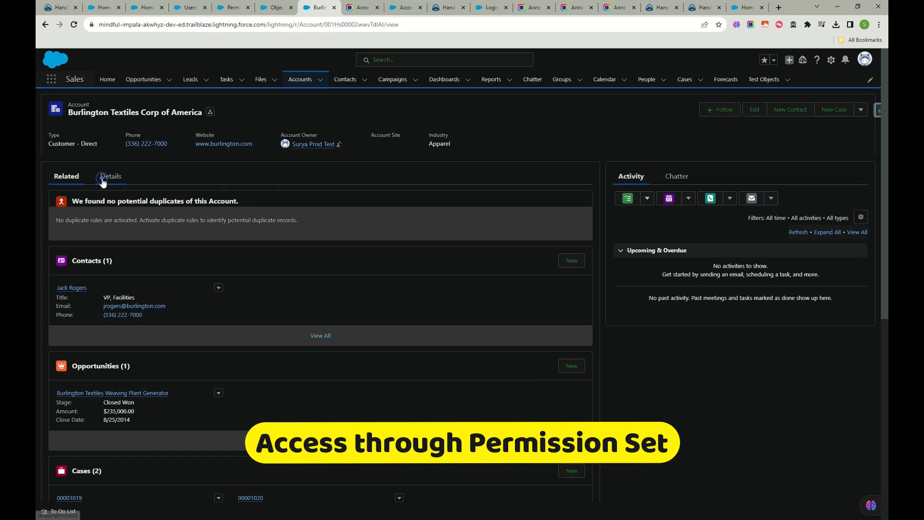
{"action": "left_click", "coordinate": [103, 179]}
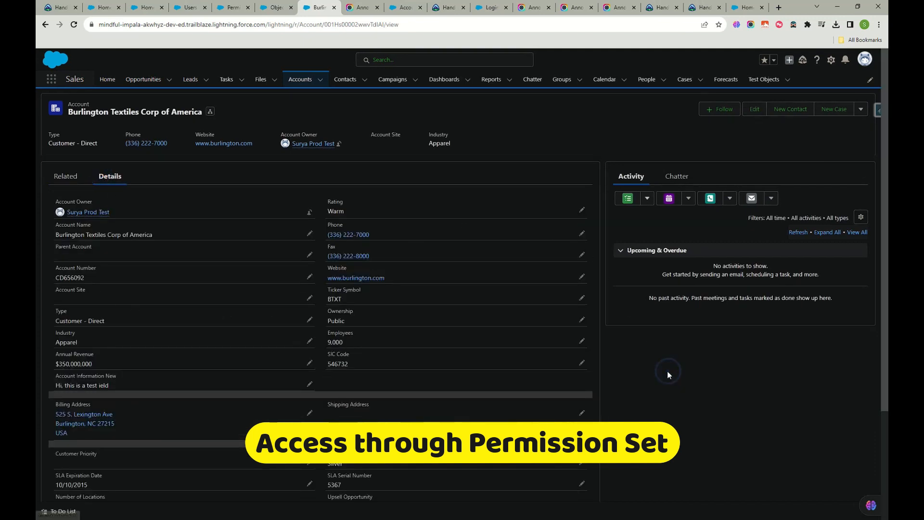
Step: Search the account page for 'fo', then open the recently viewed Accounts list
{"action": "key", "text": "ctrl+f"}
{"action": "type", "text": "for p"}
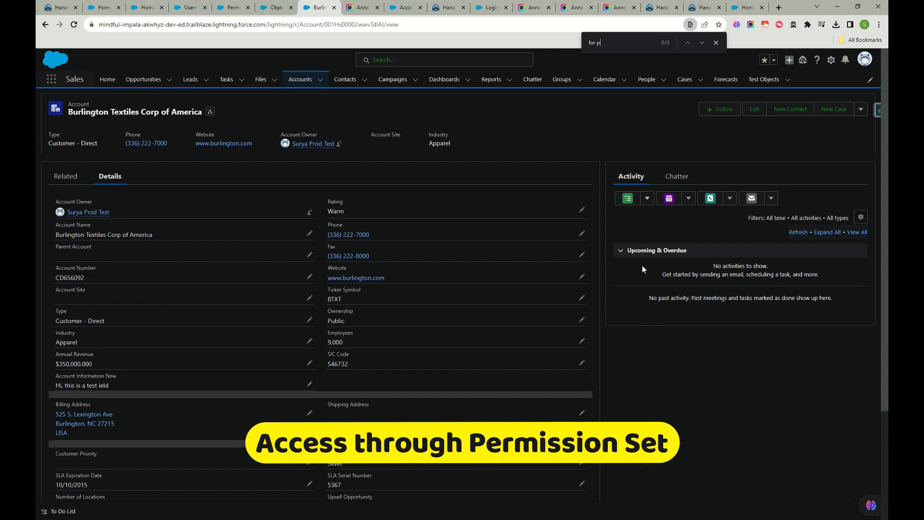
{"action": "scroll", "coordinate": [437, 301], "scroll_direction": "down", "scroll_amount": 3}
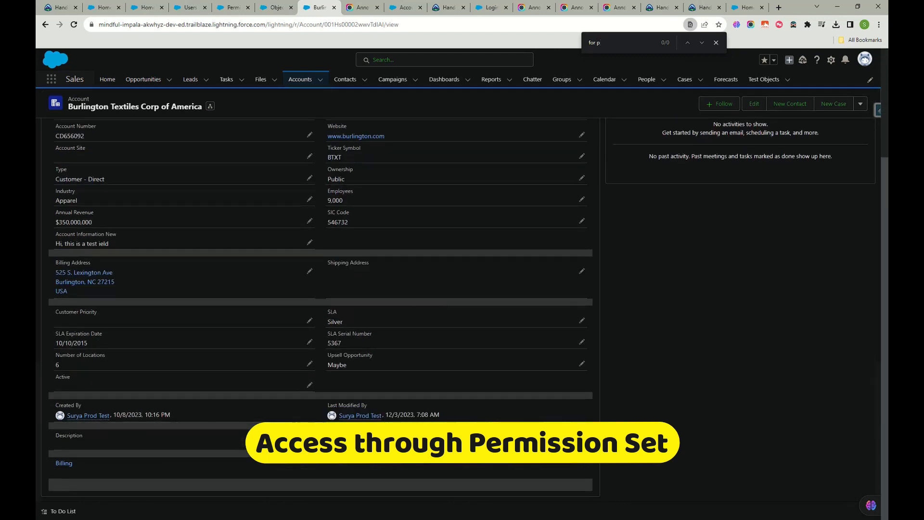
{"action": "left_click", "coordinate": [54, 512]}
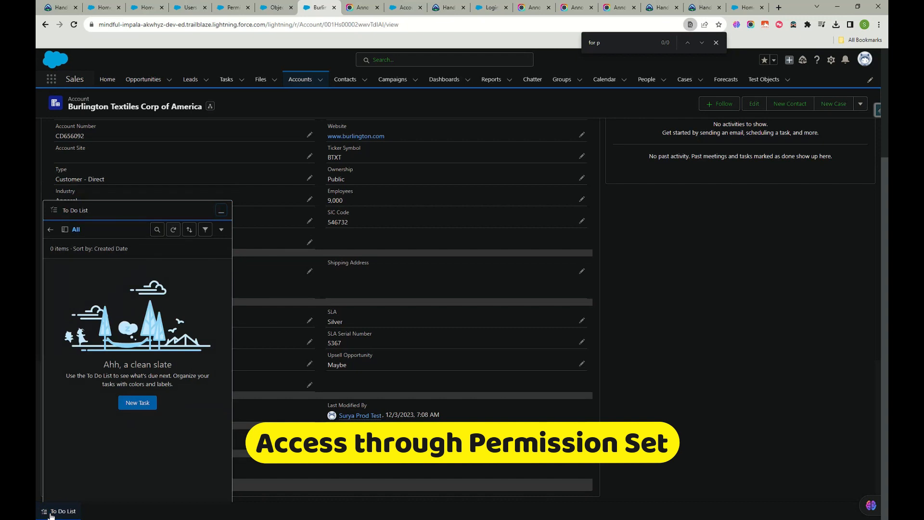
{"action": "left_click", "coordinate": [57, 511]}
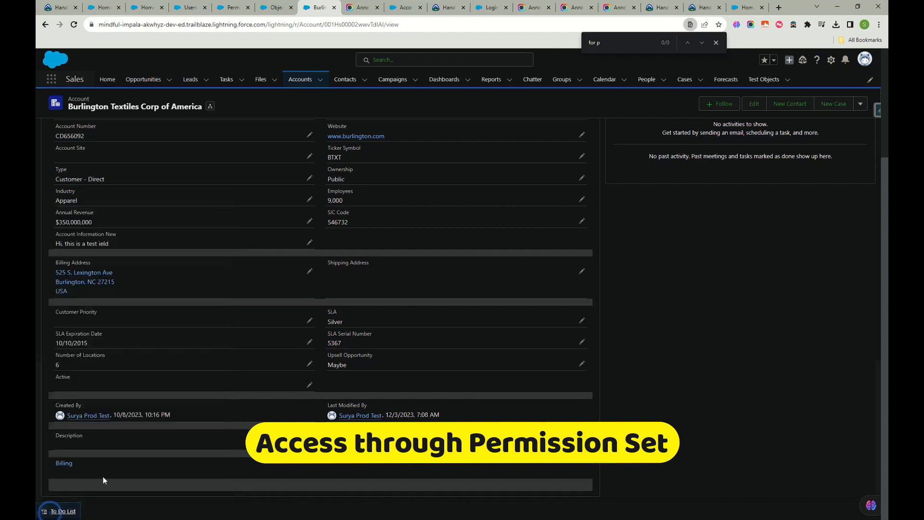
{"action": "left_click", "coordinate": [717, 43]}
{"action": "left_click", "coordinate": [758, 519]}
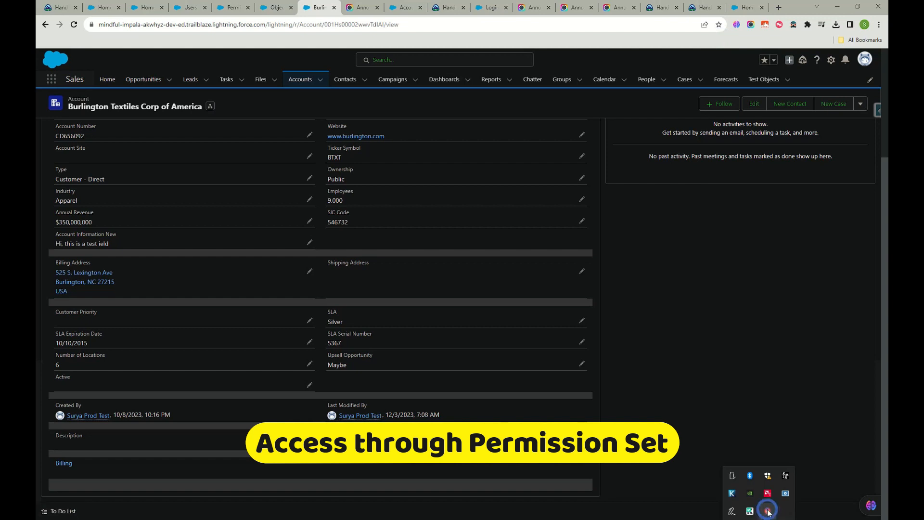
{"action": "left_click", "coordinate": [769, 512]}
{"action": "left_click", "coordinate": [792, 491]}
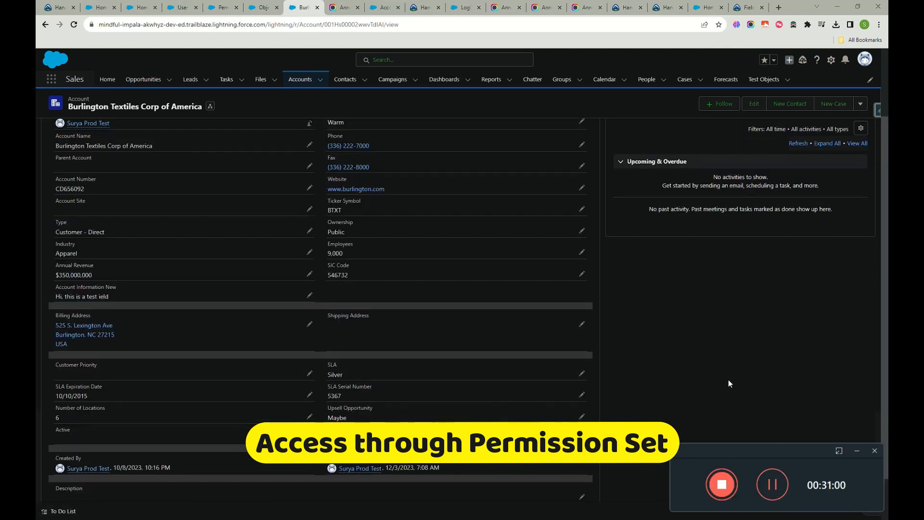
{"action": "scroll", "coordinate": [483, 399], "scroll_direction": "up", "scroll_amount": 2}
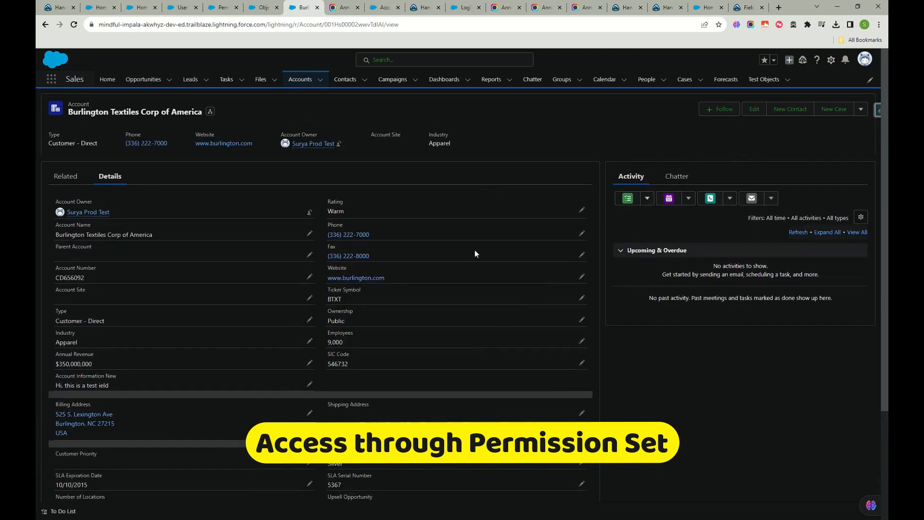
{"action": "left_click", "coordinate": [305, 80]}
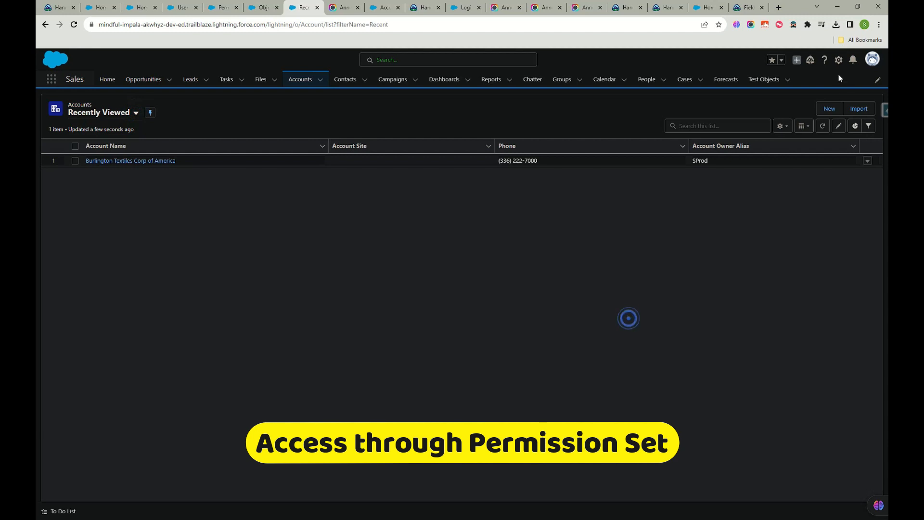
Step: Start a new account, entering 'dsda' for For permission set and 'dasda' for Account Information New
{"action": "left_click", "coordinate": [829, 108]}
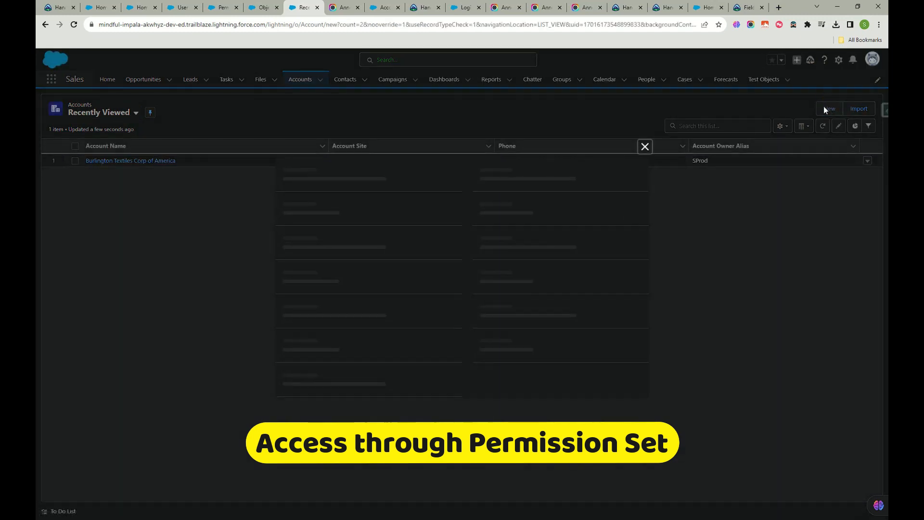
{"action": "scroll", "coordinate": [383, 336], "scroll_direction": "down", "scroll_amount": 5}
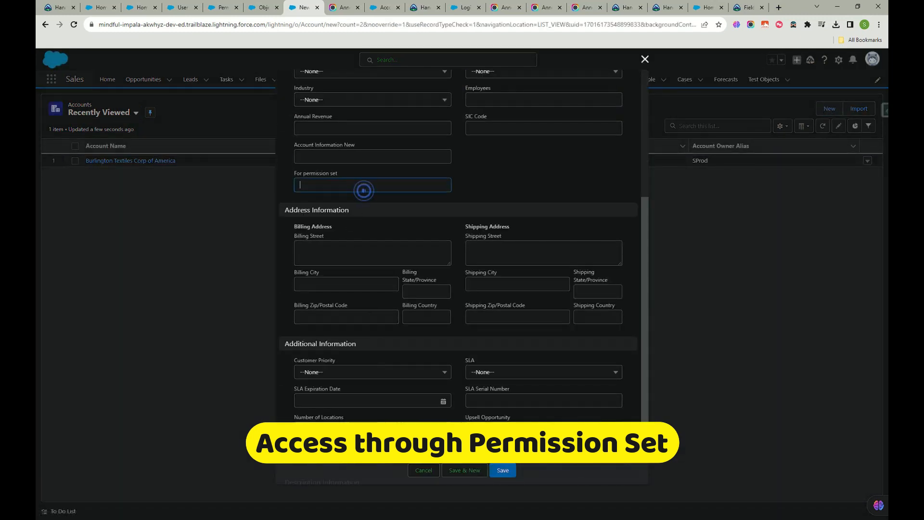
{"action": "type", "text": "dsda"}
{"action": "left_click", "coordinate": [352, 151]}
{"action": "type", "text": "dasda"}
{"action": "left_click", "coordinate": [345, 185]}
{"action": "scroll", "coordinate": [280, 260], "scroll_direction": "up", "scroll_amount": 5}
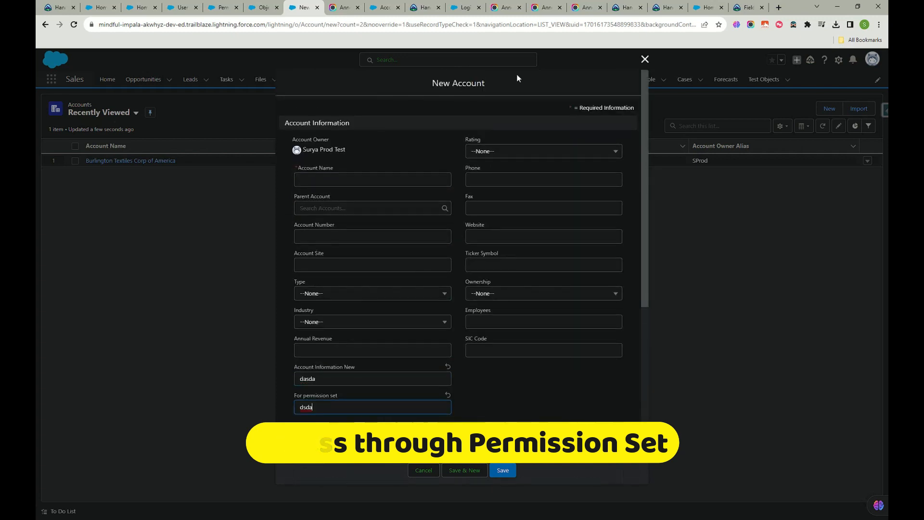
Step: Name the account 'dsa', clear the Parent Account, save, and view its details
{"action": "left_click", "coordinate": [366, 179]}
{"action": "type", "text": "dsa"}
{"action": "left_click", "coordinate": [353, 207]}
{"action": "type", "text": "d"}
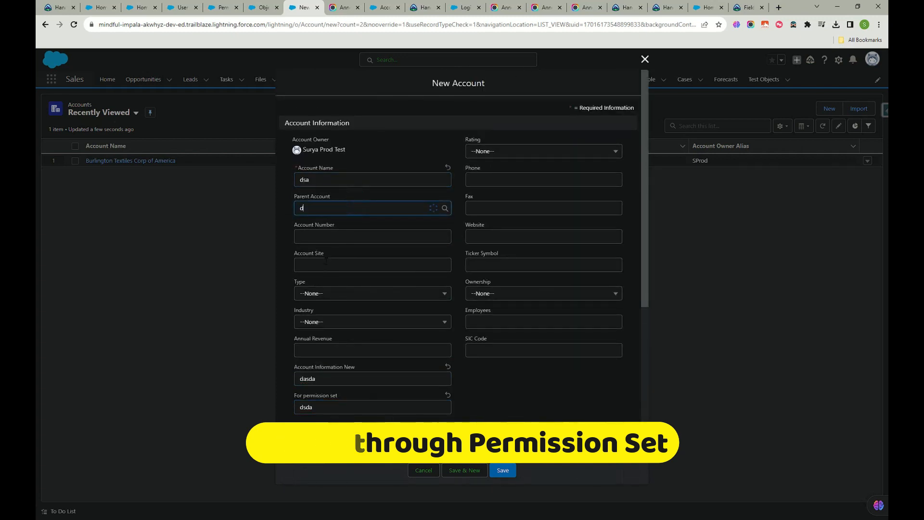
{"action": "left_click", "coordinate": [360, 226]}
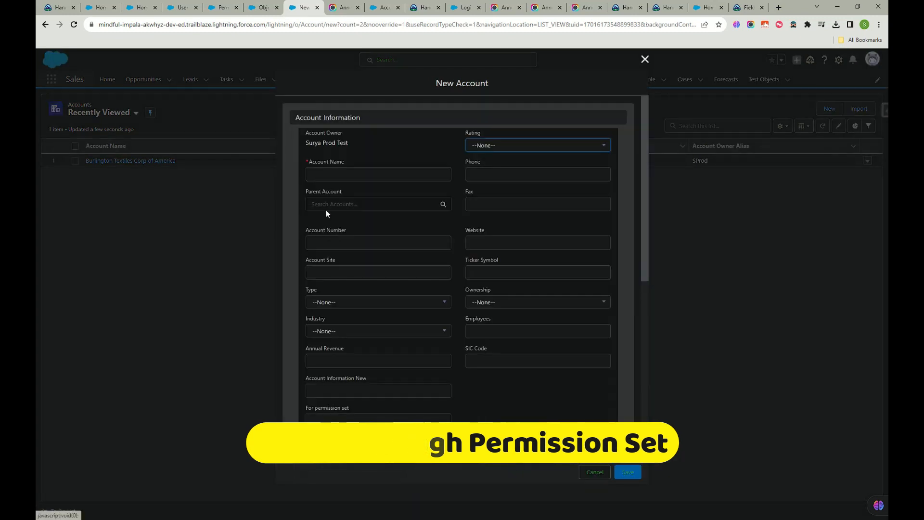
{"action": "left_click", "coordinate": [645, 59]}
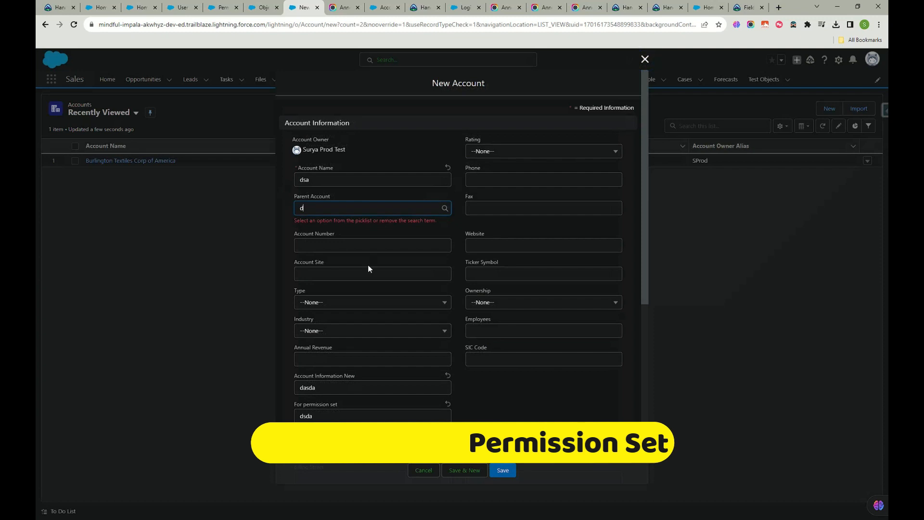
{"action": "key", "text": "BackSpace"}
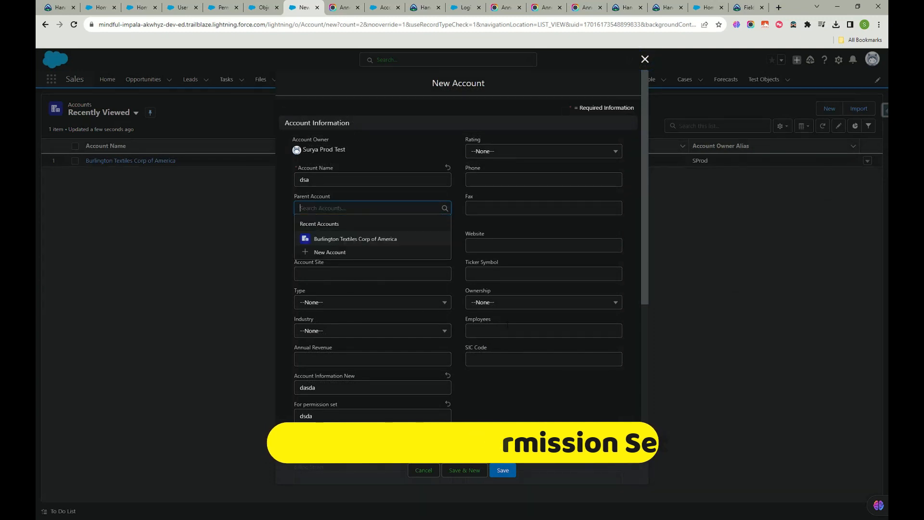
{"action": "scroll", "coordinate": [501, 355], "scroll_direction": "down", "scroll_amount": 5}
{"action": "left_click", "coordinate": [502, 470]}
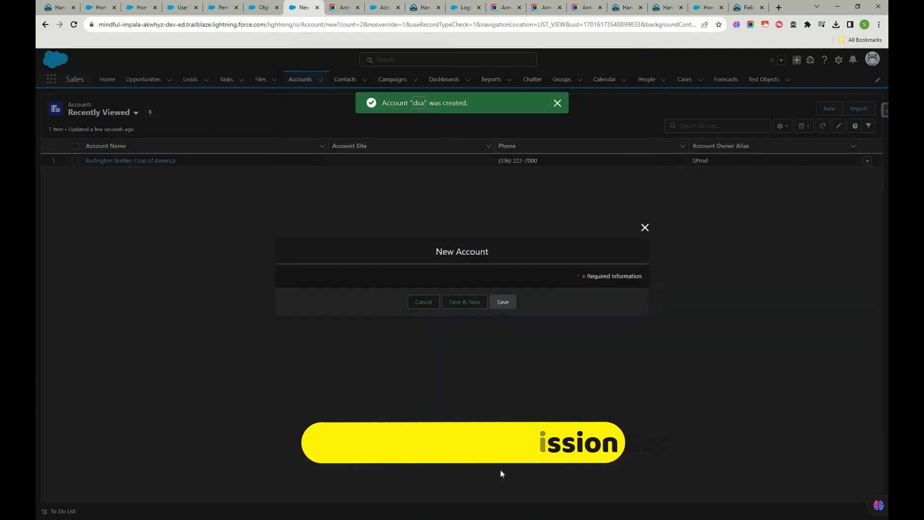
{"action": "left_click", "coordinate": [109, 177]}
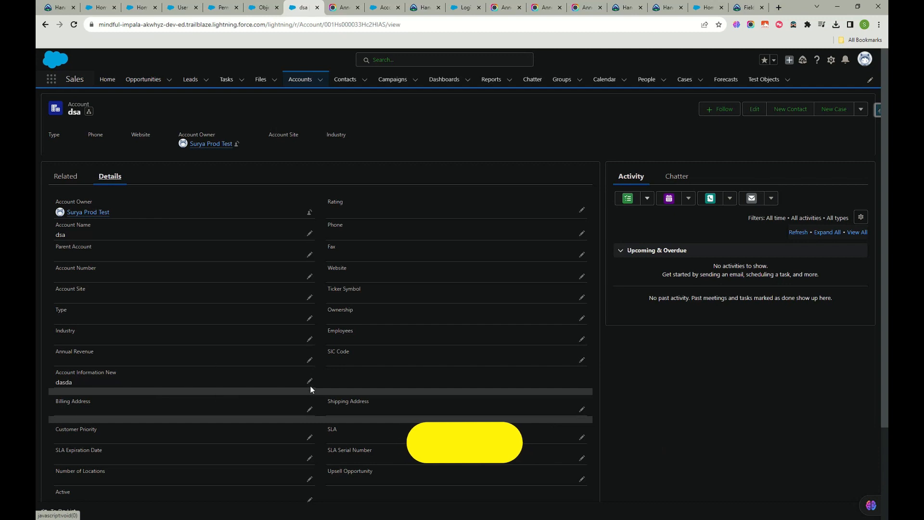
Step: Check the dsa account's For permission set value in the edit form, close it, and go Home
{"action": "scroll", "coordinate": [49, 353], "scroll_direction": "down", "scroll_amount": 3}
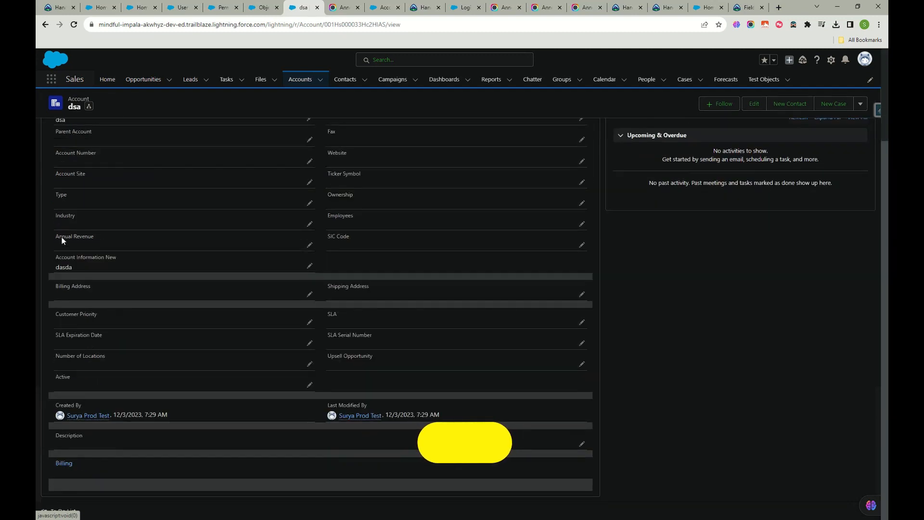
{"action": "scroll", "coordinate": [582, 289], "scroll_direction": "up", "scroll_amount": 3}
{"action": "left_click", "coordinate": [755, 108]}
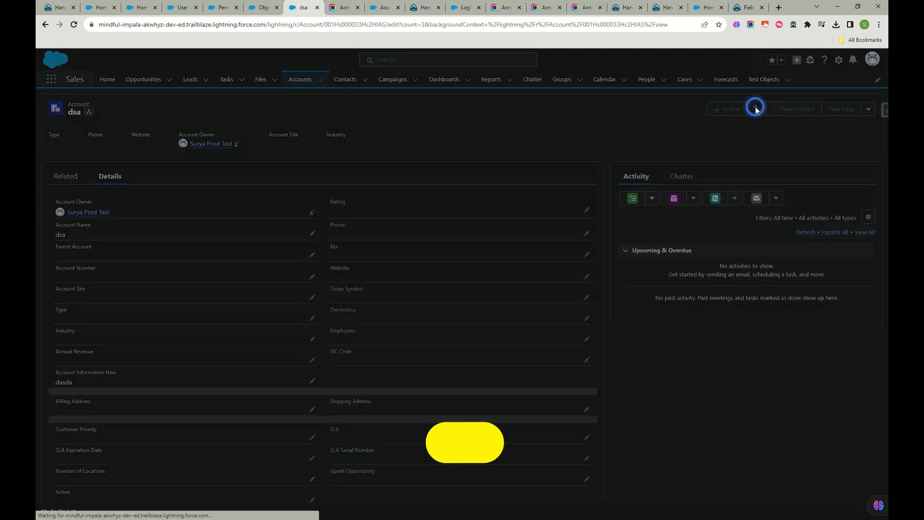
{"action": "scroll", "coordinate": [397, 517], "scroll_direction": "down", "scroll_amount": 3}
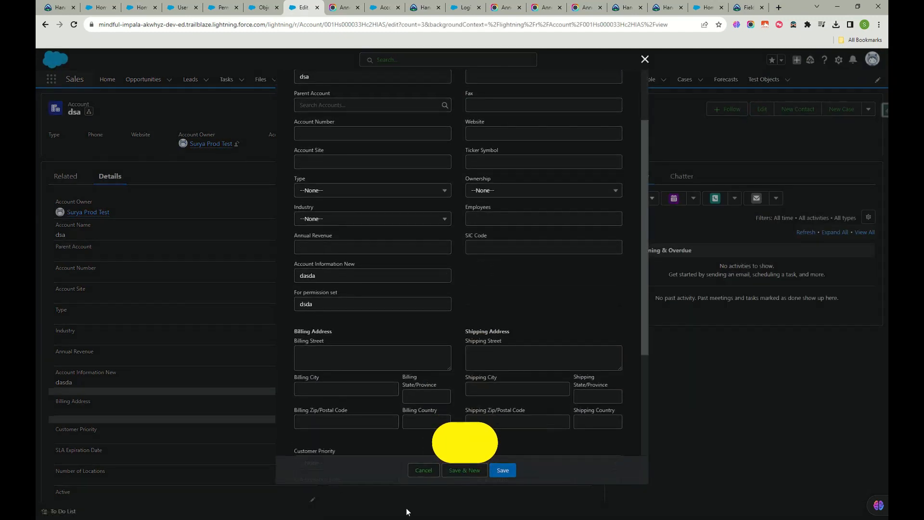
{"action": "left_click", "coordinate": [645, 59]}
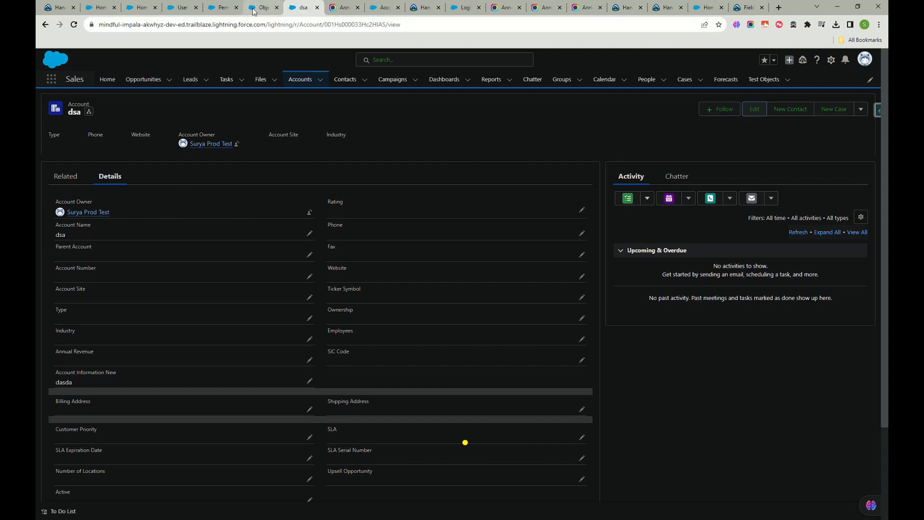
{"action": "left_click", "coordinate": [91, 7]}
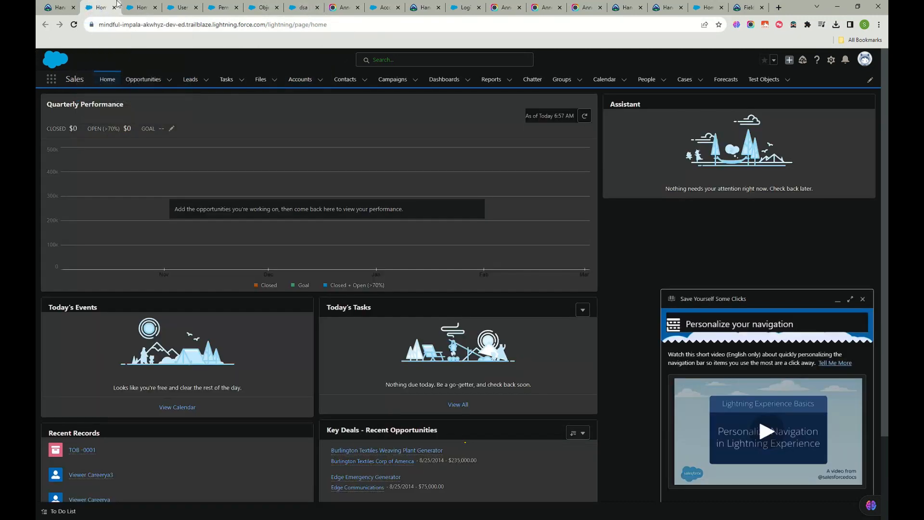
Step: Find Sharing Settings through Quick Find 'sha' and review its organization-wide defaults and sharing rules
{"action": "left_click", "coordinate": [136, 8]}
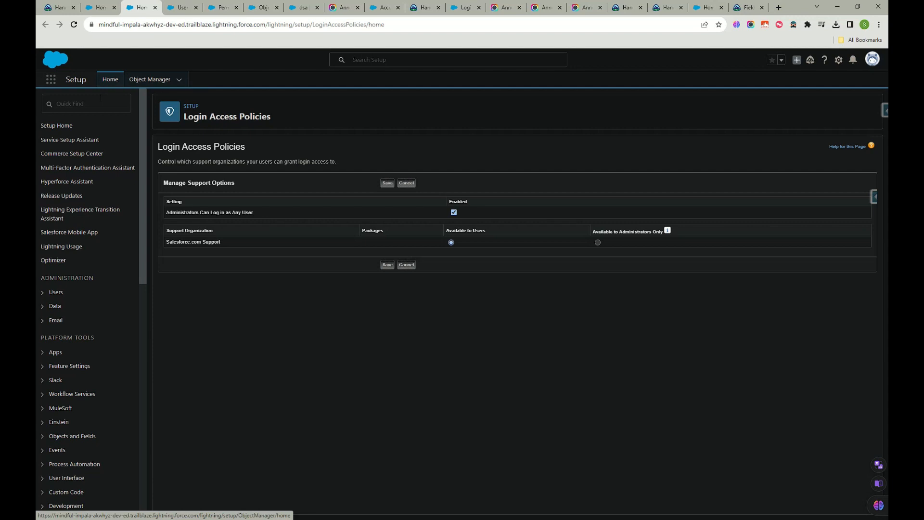
{"action": "left_click", "coordinate": [98, 97]}
{"action": "type", "text": "s"}
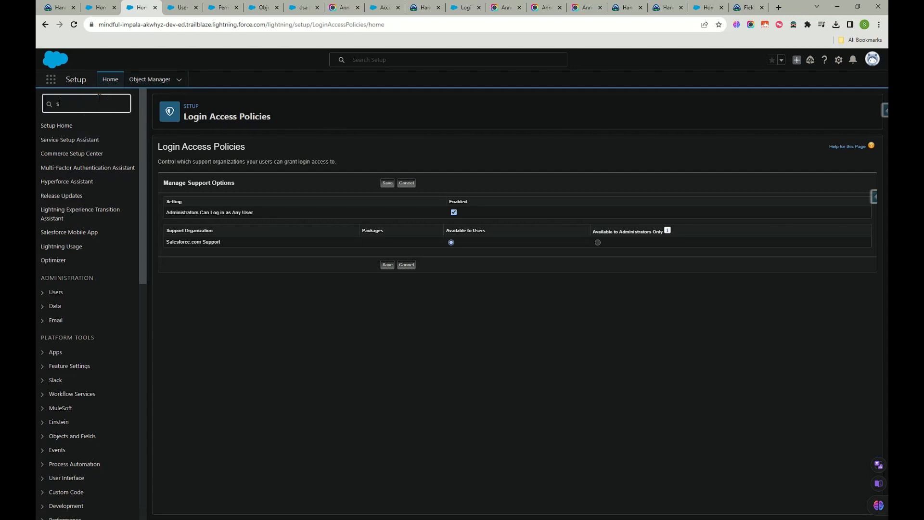
{"action": "type", "text": "ha"}
{"action": "left_click", "coordinate": [91, 192]}
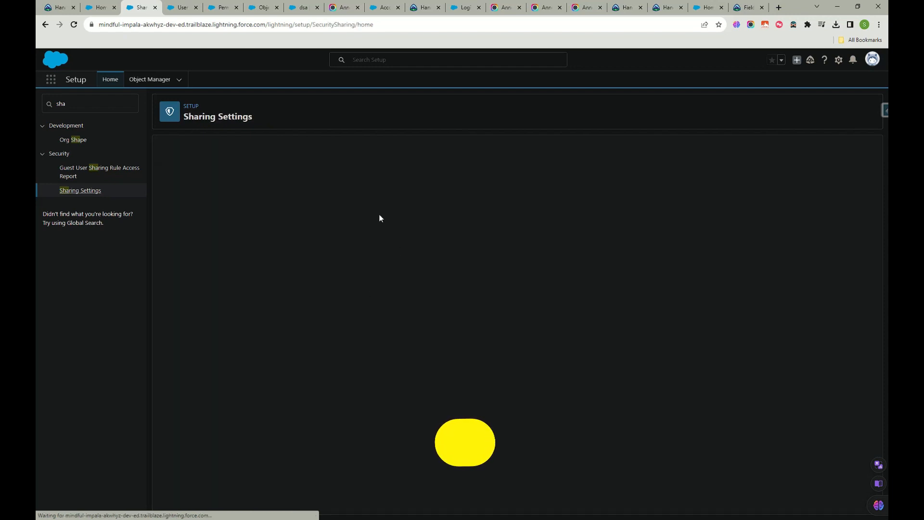
{"action": "scroll", "coordinate": [390, 322], "scroll_direction": "down", "scroll_amount": 3}
{"action": "scroll", "coordinate": [390, 322], "scroll_direction": "down", "scroll_amount": 20}
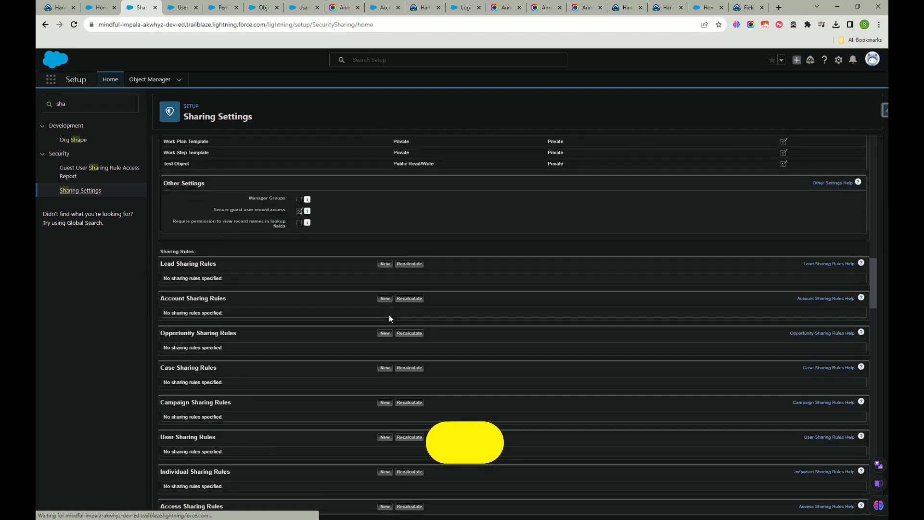
{"action": "scroll", "coordinate": [392, 310], "scroll_direction": "up", "scroll_amount": 20}
{"action": "scroll", "coordinate": [390, 305], "scroll_direction": "up", "scroll_amount": 10}
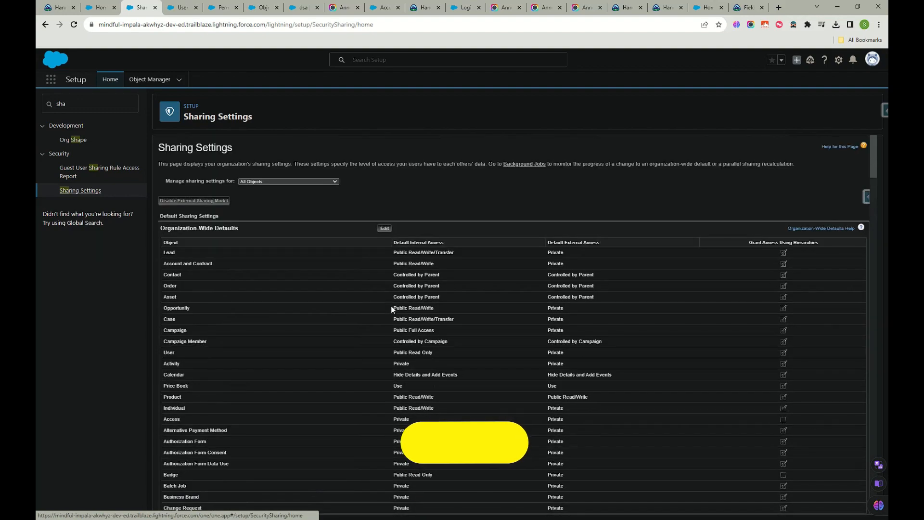
{"action": "scroll", "coordinate": [281, 246], "scroll_direction": "down", "scroll_amount": 6}
{"action": "scroll", "coordinate": [231, 278], "scroll_direction": "down", "scroll_amount": 20}
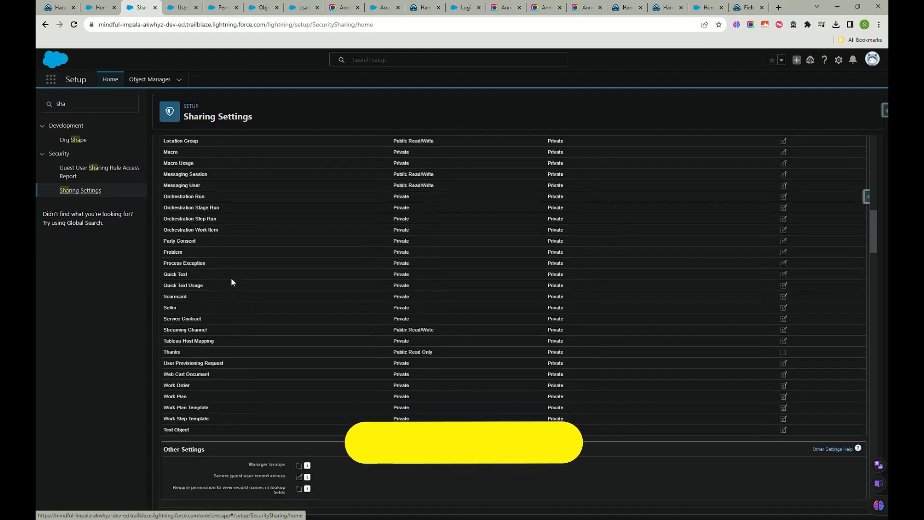
{"action": "scroll", "coordinate": [231, 277], "scroll_direction": "down", "scroll_amount": 15}
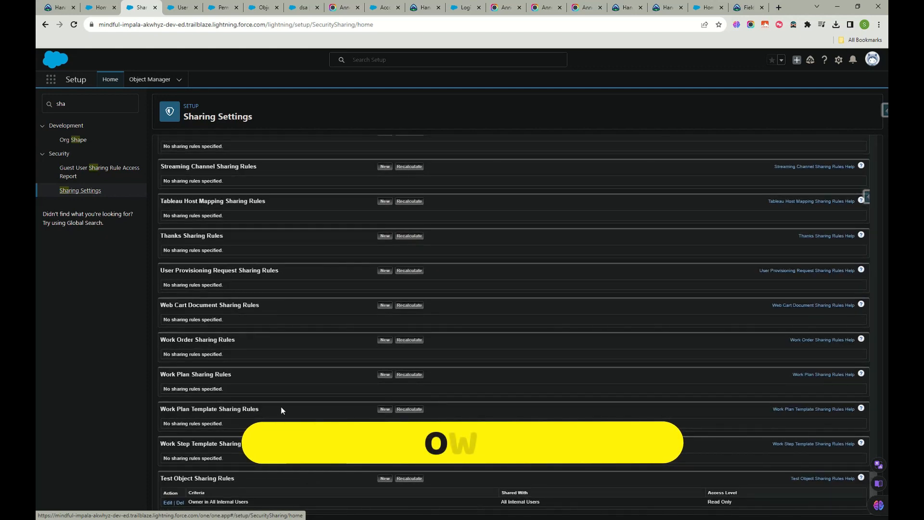
{"action": "scroll", "coordinate": [281, 406], "scroll_direction": "up", "scroll_amount": 20}
{"action": "scroll", "coordinate": [260, 346], "scroll_direction": "up", "scroll_amount": 15}
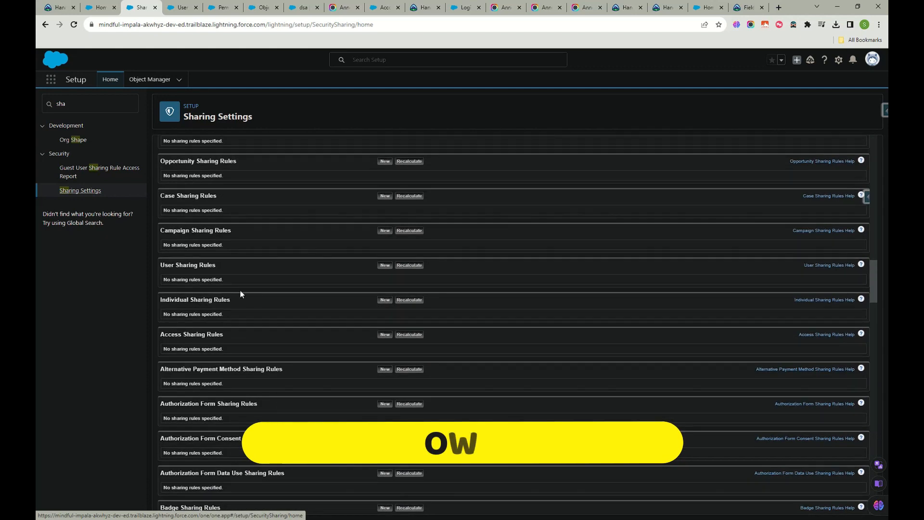
{"action": "scroll", "coordinate": [192, 414], "scroll_direction": "down", "scroll_amount": 5}
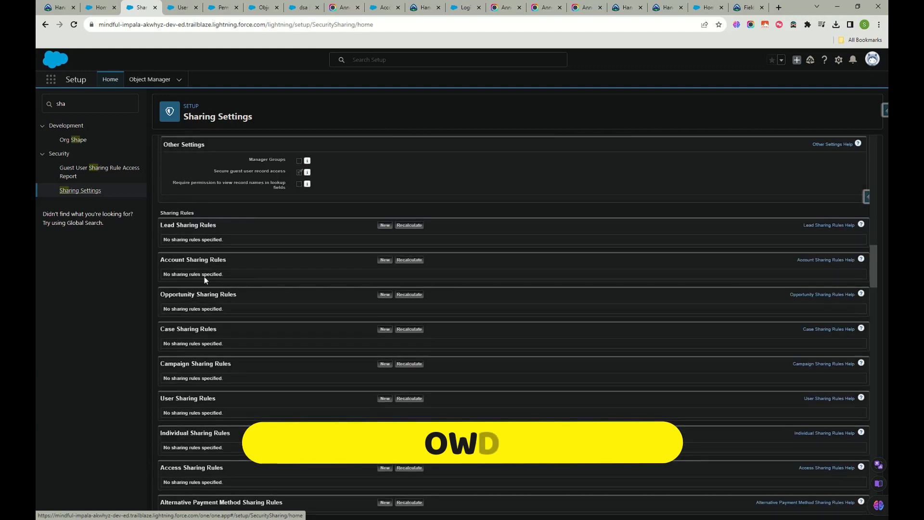
{"action": "scroll", "coordinate": [278, 391], "scroll_direction": "up", "scroll_amount": 15}
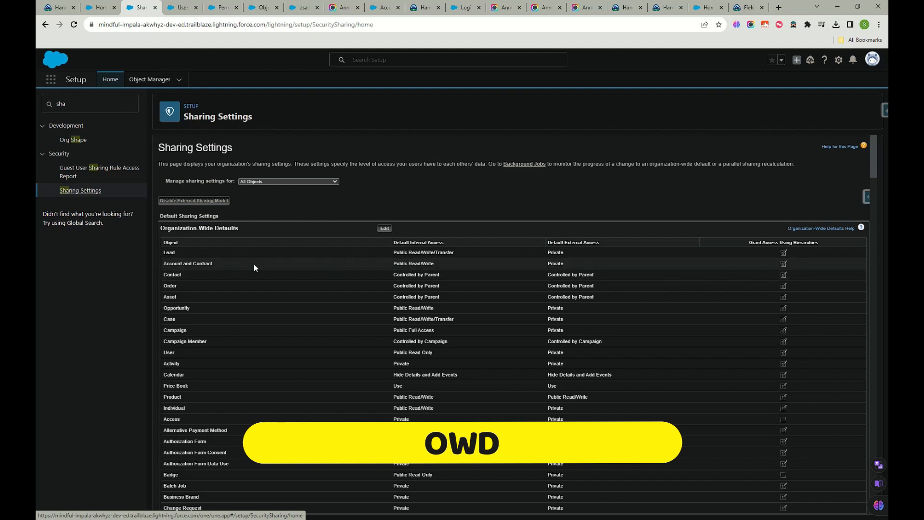
Step: Edit the Organization-Wide Defaults, mark the internal, external and hierarchy access columns, and show Lead's internal access choices
{"action": "left_click", "coordinate": [384, 229]}
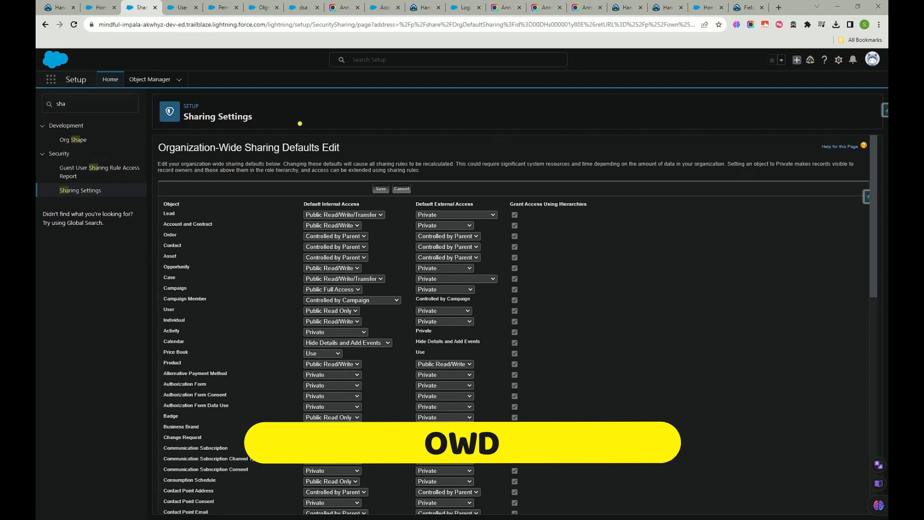
{"action": "left_click_drag", "start_coordinate": [326, 189], "coordinate": [368, 160]}
{"action": "left_click_drag", "start_coordinate": [450, 185], "coordinate": [494, 163]}
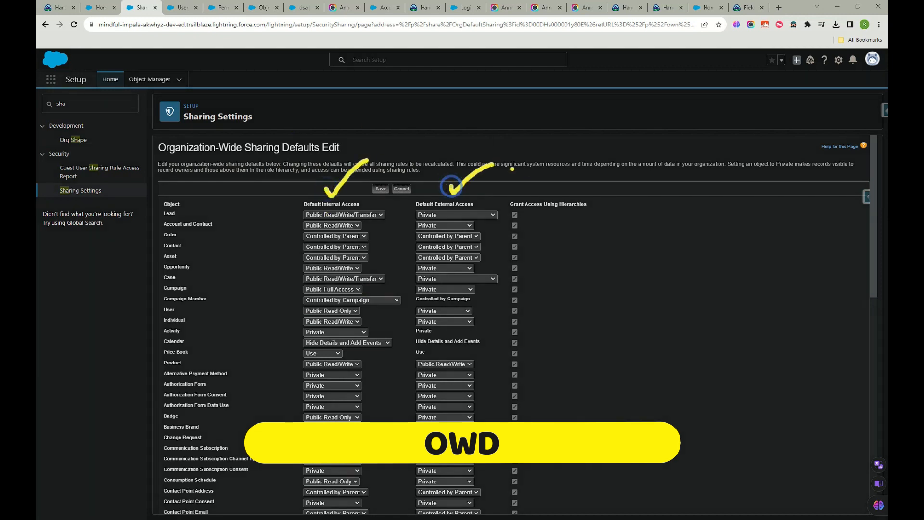
{"action": "left_click_drag", "start_coordinate": [533, 185], "coordinate": [594, 171]}
{"action": "mouse_move", "coordinate": [605, 208]}
{"action": "left_mouse_down"}
{"action": "mouse_move", "coordinate": [631, 289]}
{"action": "mouse_move", "coordinate": [608, 341]}
{"action": "left_mouse_up"}
{"action": "mouse_move", "coordinate": [536, 221]}
{"action": "left_mouse_down"}
{"action": "mouse_move", "coordinate": [594, 213]}
{"action": "mouse_move", "coordinate": [503, 177]}
{"action": "mouse_move", "coordinate": [596, 219]}
{"action": "left_mouse_up"}
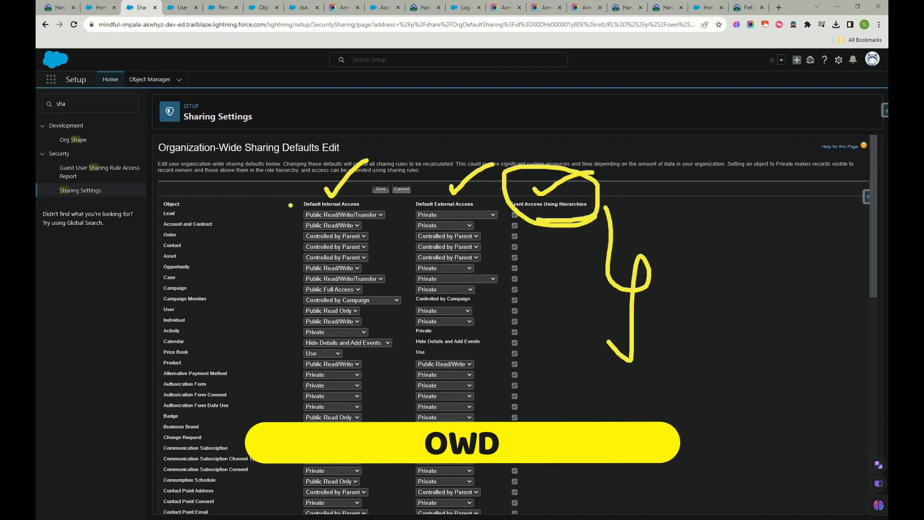
{"action": "left_click_drag", "start_coordinate": [288, 188], "coordinate": [321, 164]}
{"action": "left_click_drag", "start_coordinate": [429, 185], "coordinate": [453, 153]}
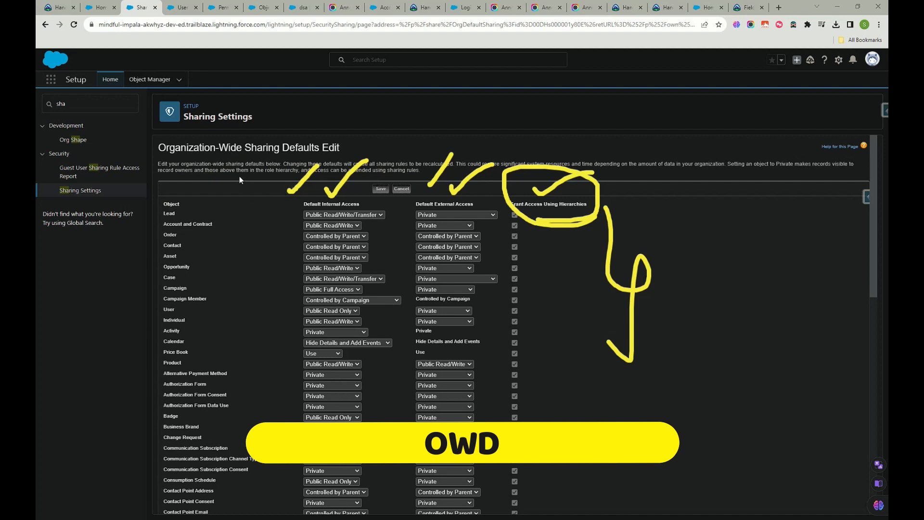
{"action": "left_click", "coordinate": [343, 215]}
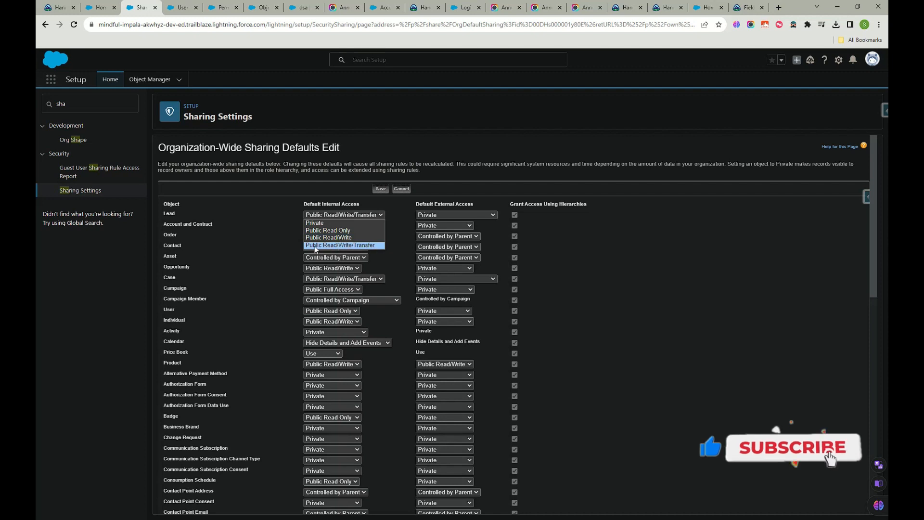
Step: Leave Lead internal access at Public Read/Write/Transfer and Price Book access at Use
{"action": "left_click", "coordinate": [335, 245]}
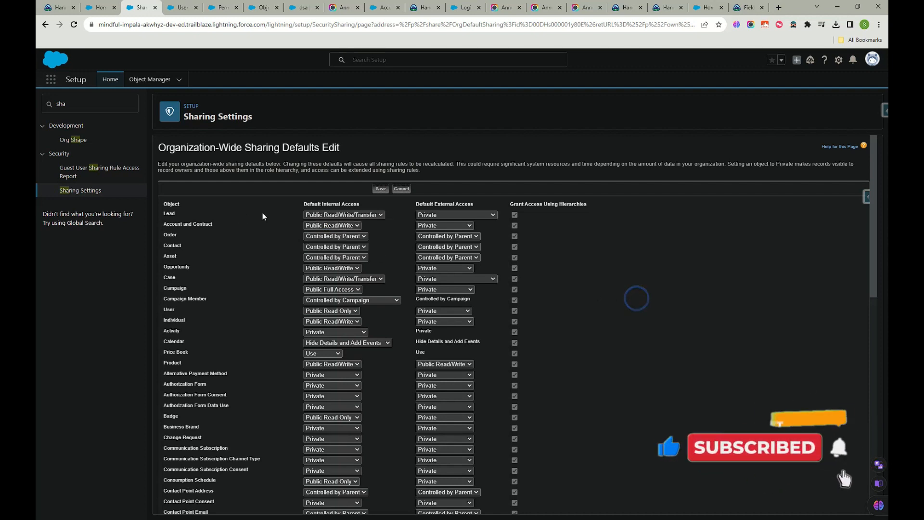
{"action": "left_click", "coordinate": [336, 219]}
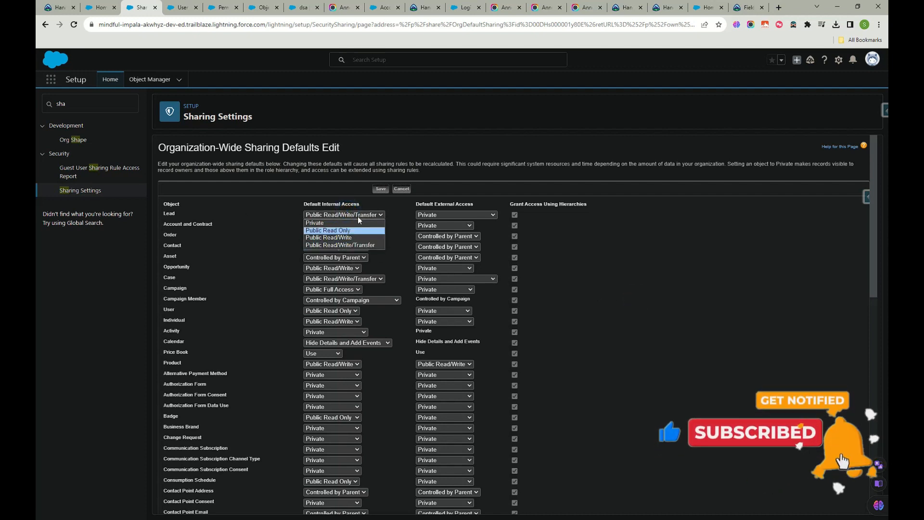
{"action": "left_click", "coordinate": [372, 215]}
{"action": "scroll", "coordinate": [325, 246], "scroll_direction": "down", "scroll_amount": 3}
{"action": "scroll", "coordinate": [335, 269], "scroll_direction": "up", "scroll_amount": 2}
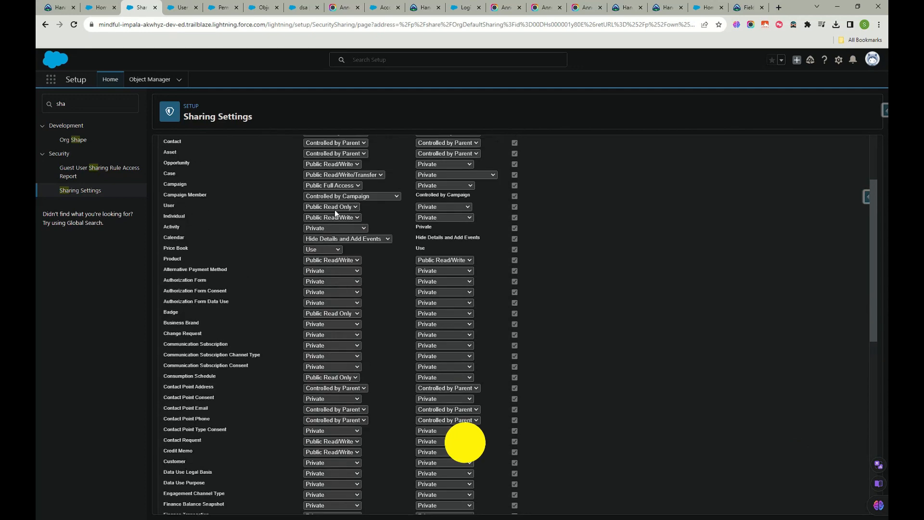
{"action": "left_click", "coordinate": [338, 266]}
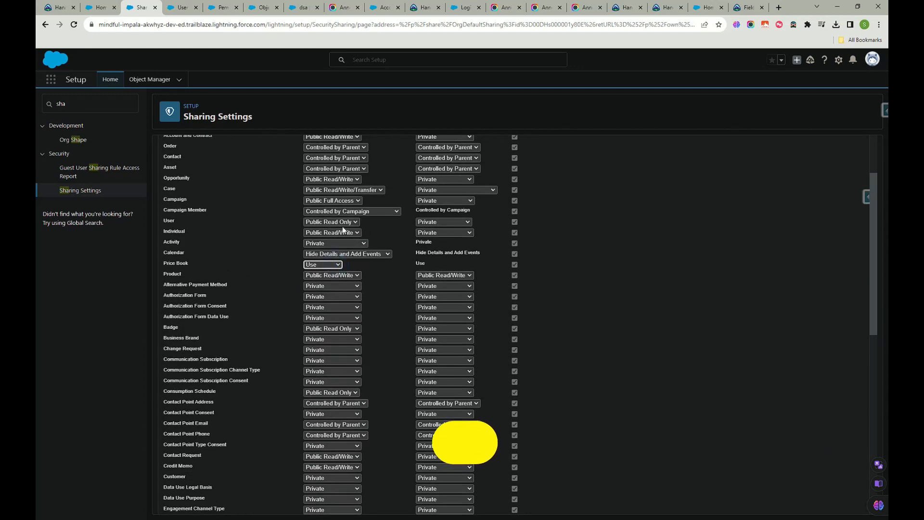
Step: Save the organization-wide sharing defaults from the bottom of the form
{"action": "scroll", "coordinate": [238, 271], "scroll_direction": "down", "scroll_amount": 4}
{"action": "scroll", "coordinate": [240, 318], "scroll_direction": "up", "scroll_amount": 5}
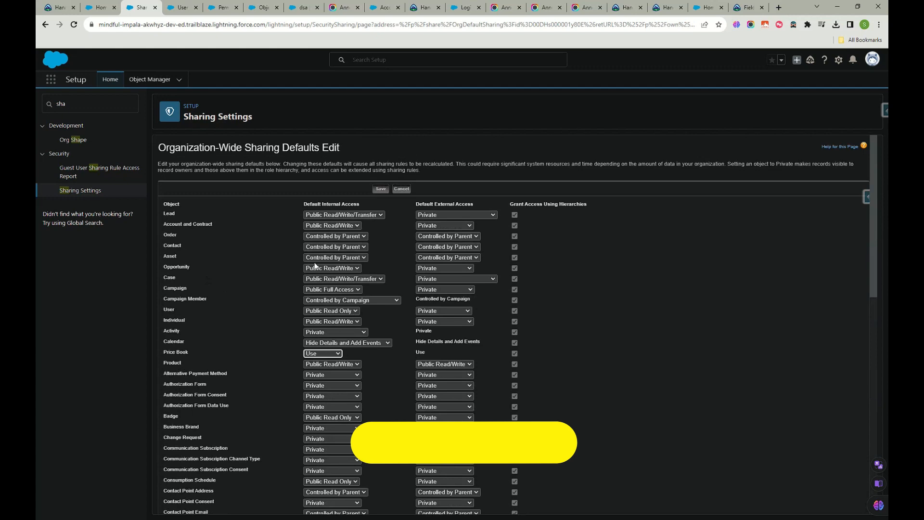
{"action": "scroll", "coordinate": [242, 363], "scroll_direction": "down", "scroll_amount": 6}
{"action": "scroll", "coordinate": [288, 289], "scroll_direction": "down", "scroll_amount": 8}
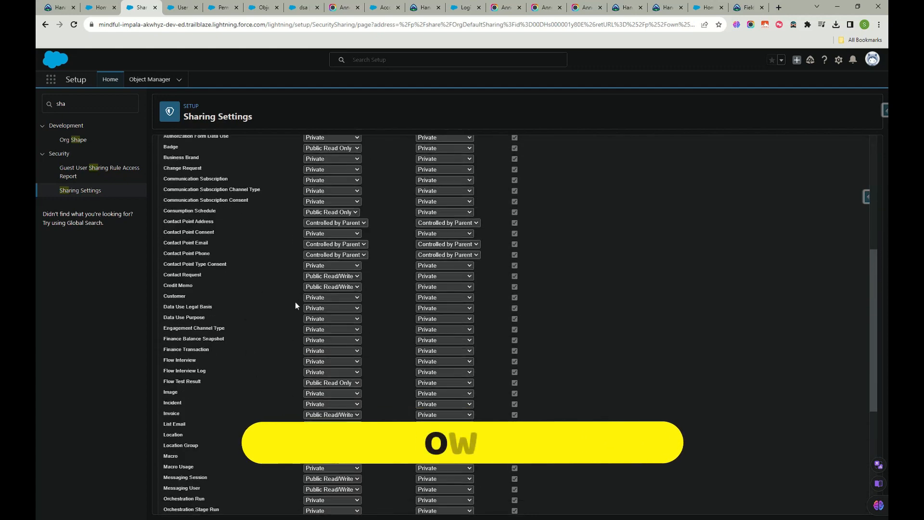
{"action": "scroll", "coordinate": [274, 336], "scroll_direction": "up", "scroll_amount": 15}
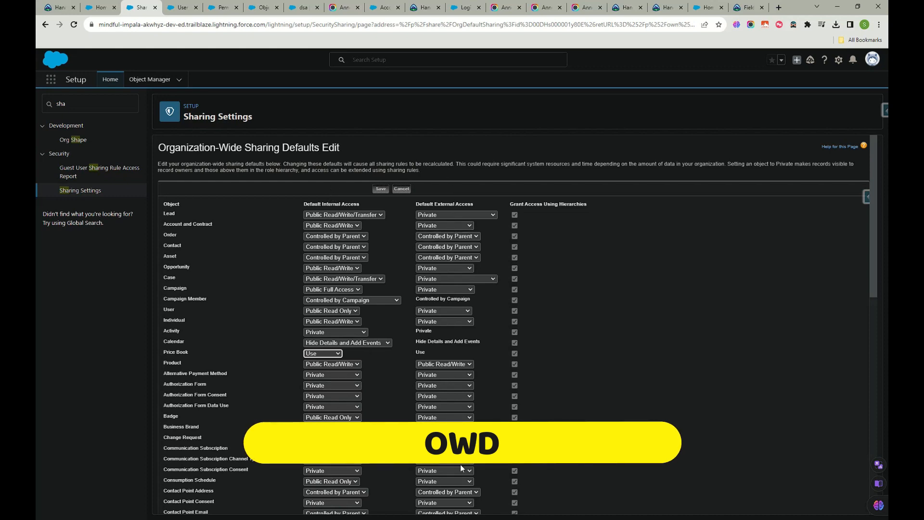
{"action": "scroll", "coordinate": [448, 293], "scroll_direction": "down", "scroll_amount": 15}
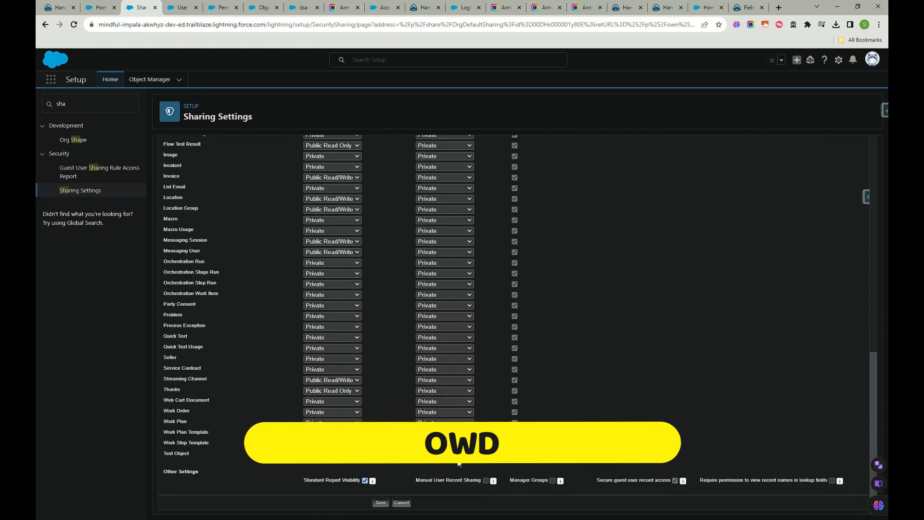
{"action": "left_click", "coordinate": [380, 503]}
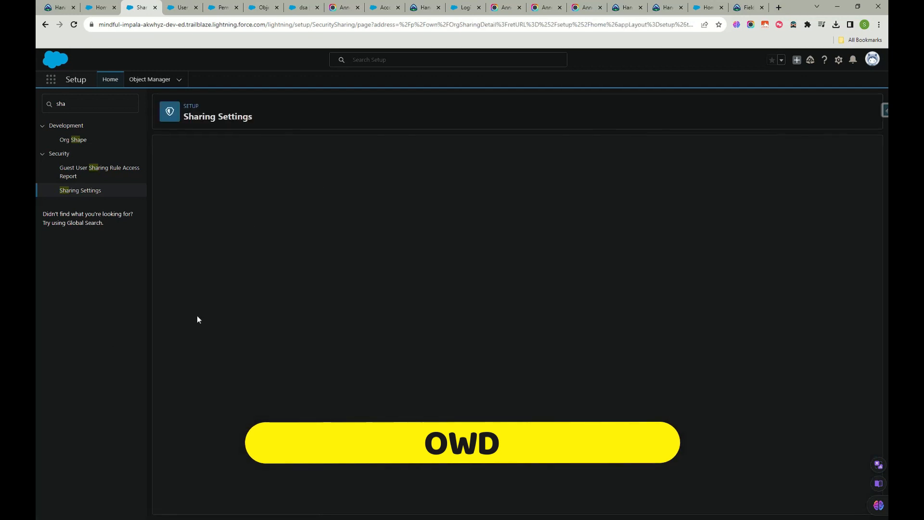